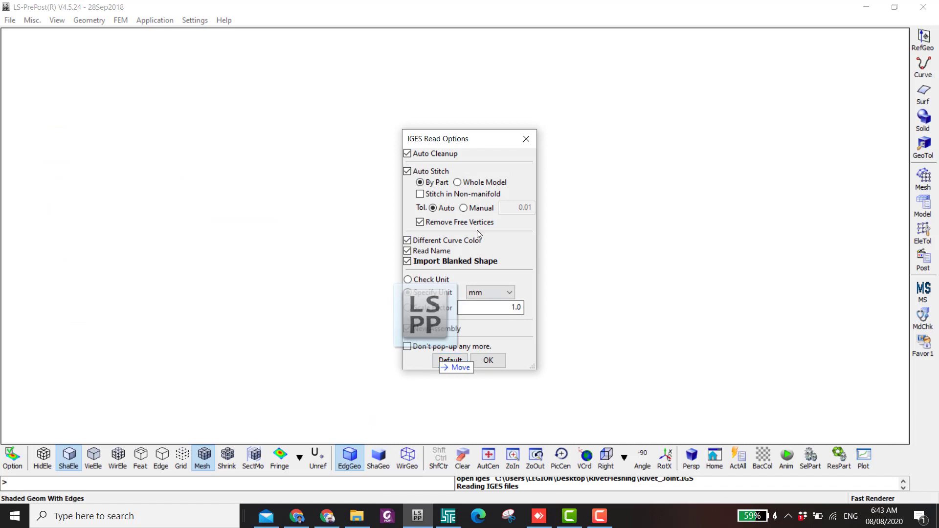
Import Rivet_Joint.IGS with the unit specified as mm and set the model to the top view
drag(470, 133, 578, 66)
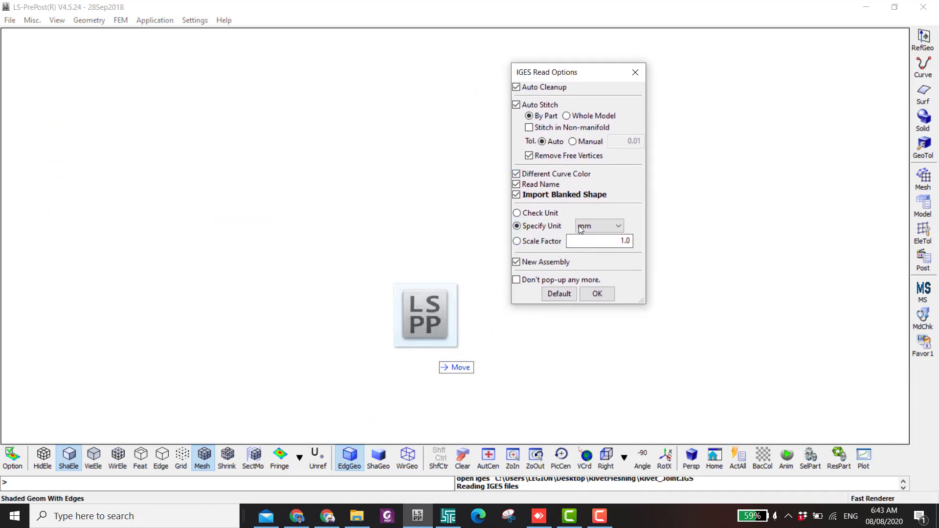
click(597, 294)
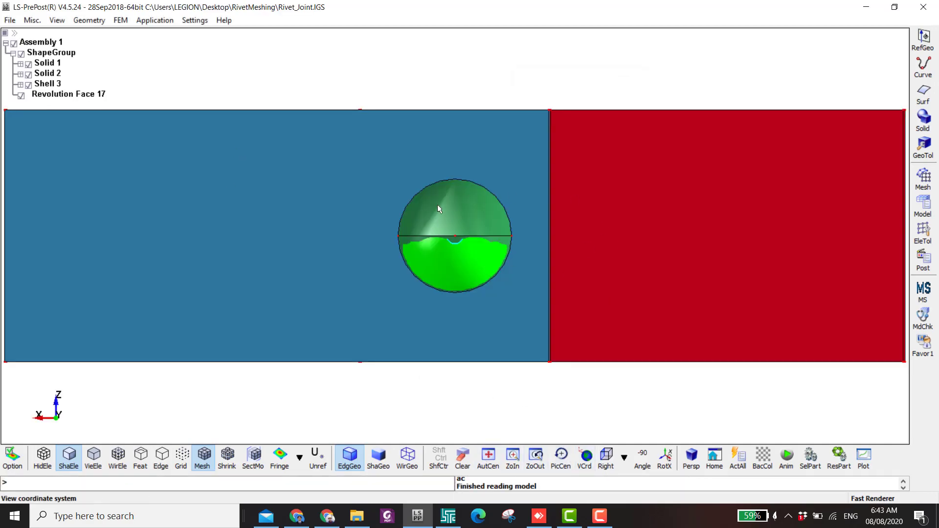
click(624, 457)
click(645, 383)
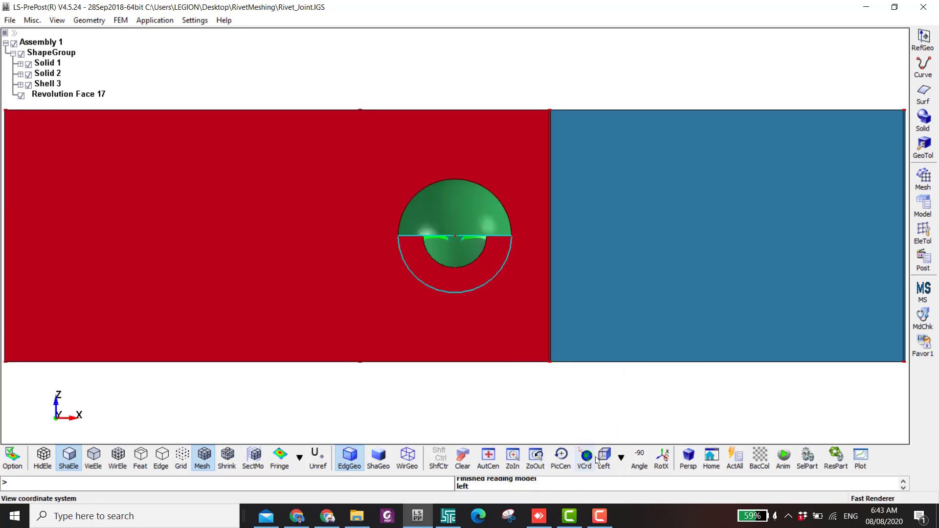
click(620, 458)
click(645, 287)
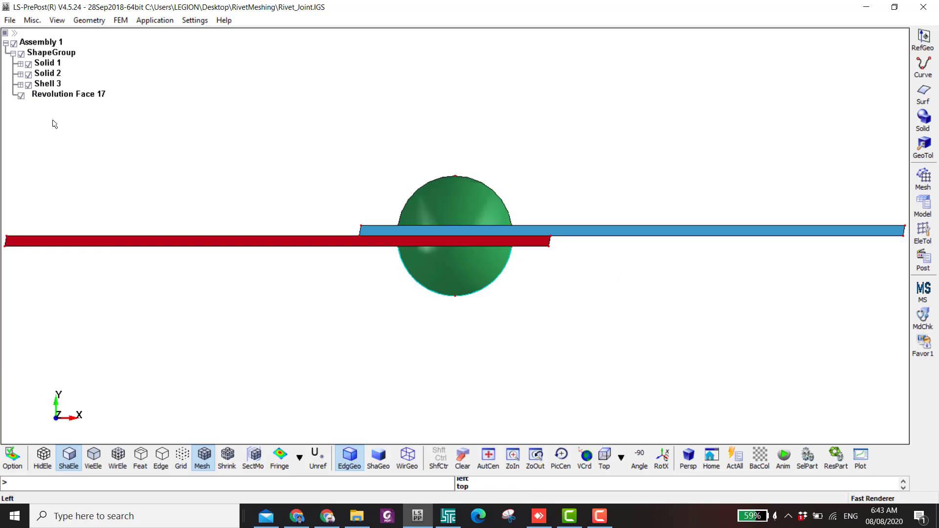
Hide Shell 3, Revolution Face 17 and Solid 2 so that only the Solid 1 plate stays displayed
click(28, 85)
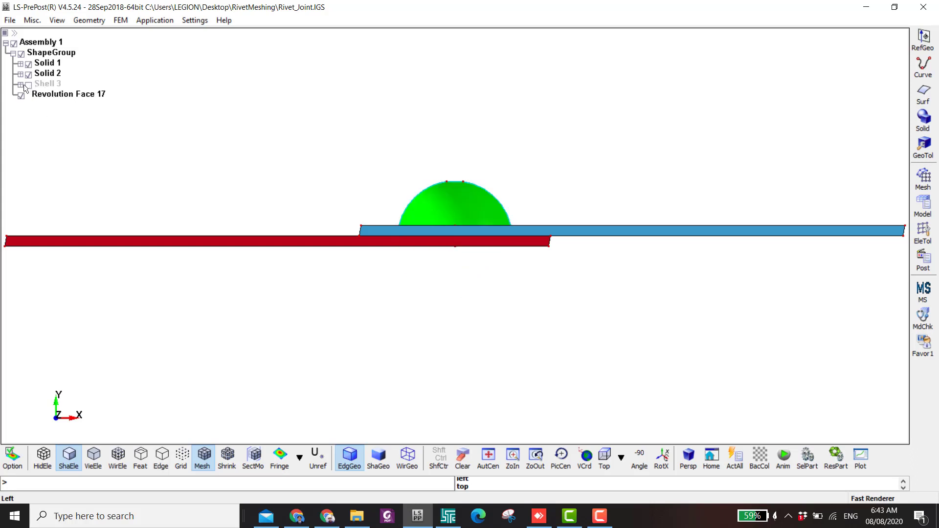
shift+drag(259, 151, 195, 147)
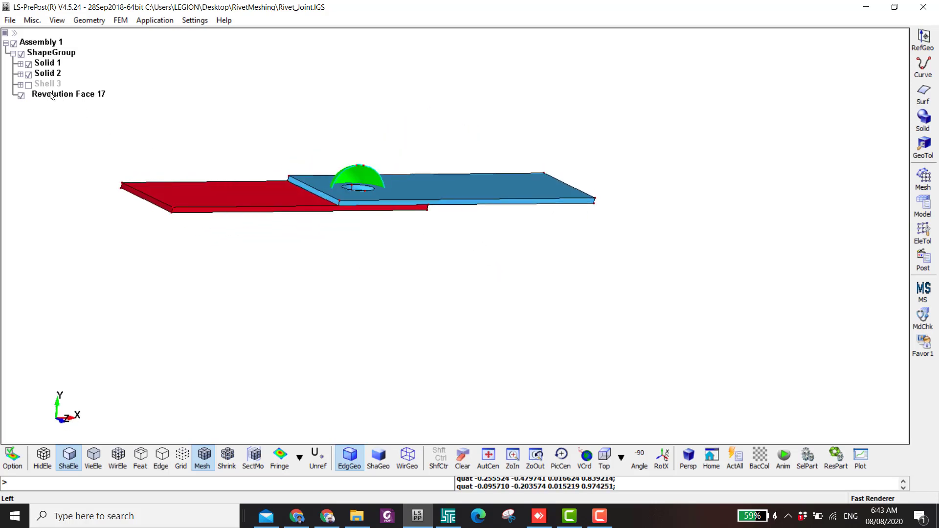
shift+drag(454, 203, 408, 251)
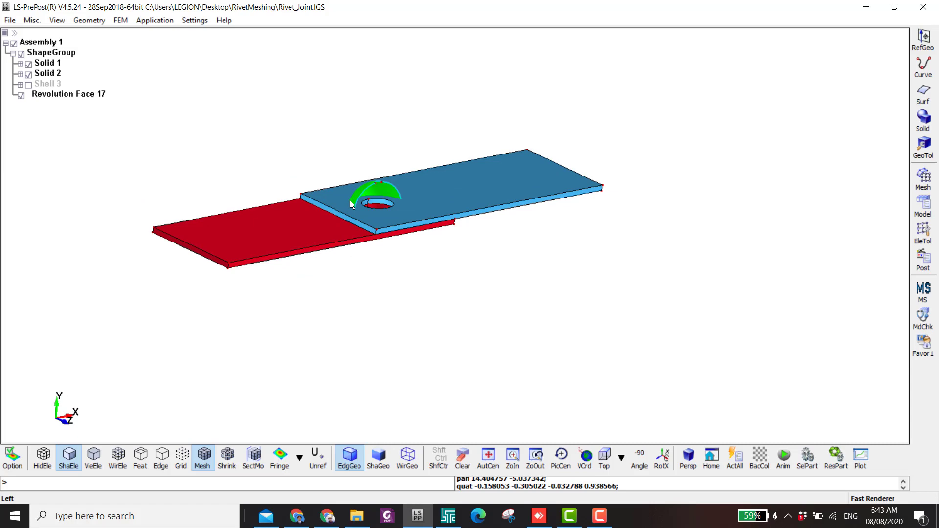
click(22, 97)
shift+drag(480, 243, 440, 310)
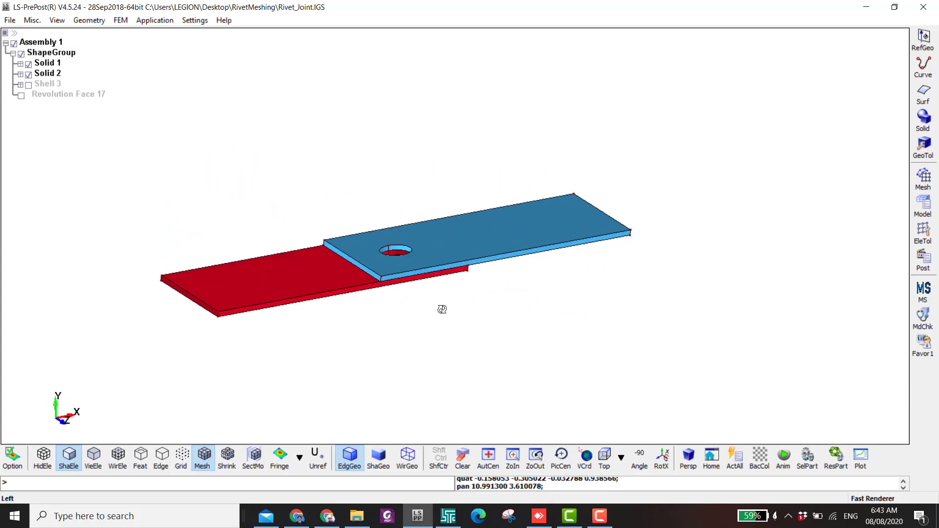
click(29, 76)
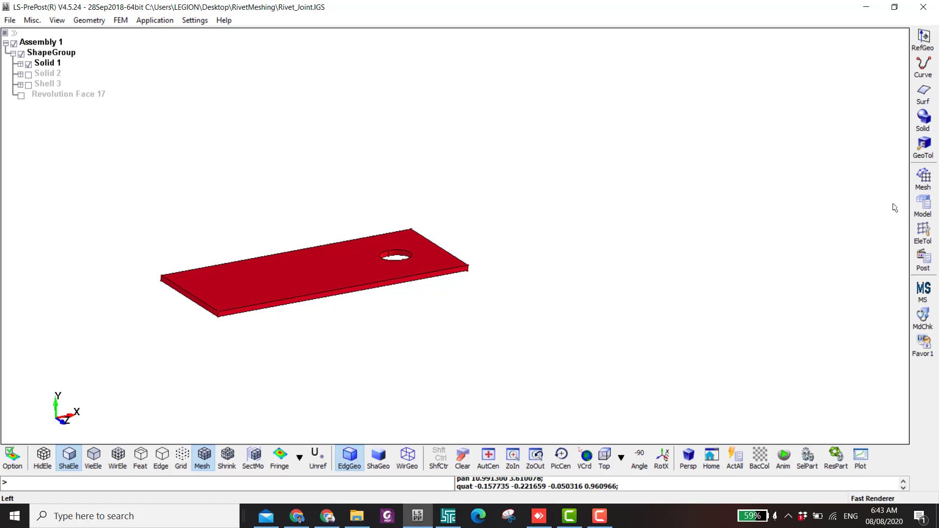
Solid-mesh the Solid 1 plate with its upper face as target surface and the default element size of 1.72, and accept the mesh
shift+middle_drag(242, 311, 360, 313)
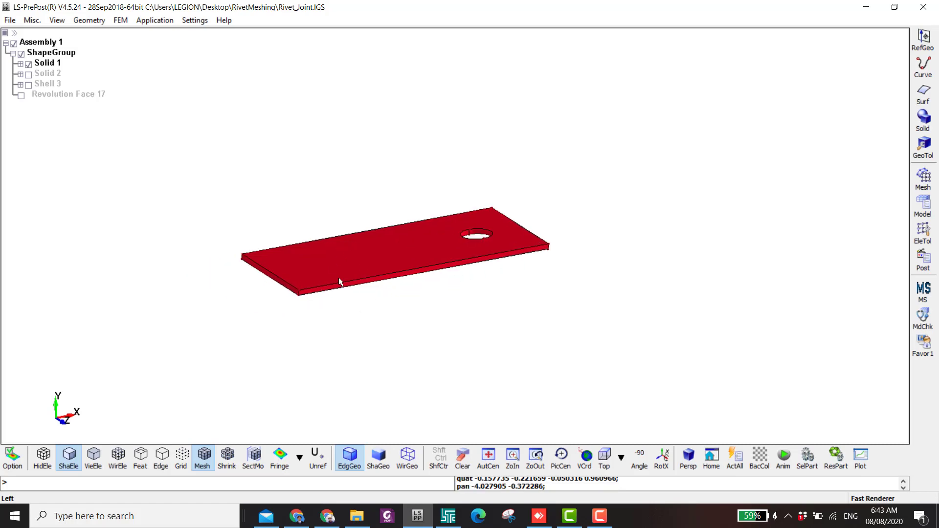
scroll(434, 250, up, 2)
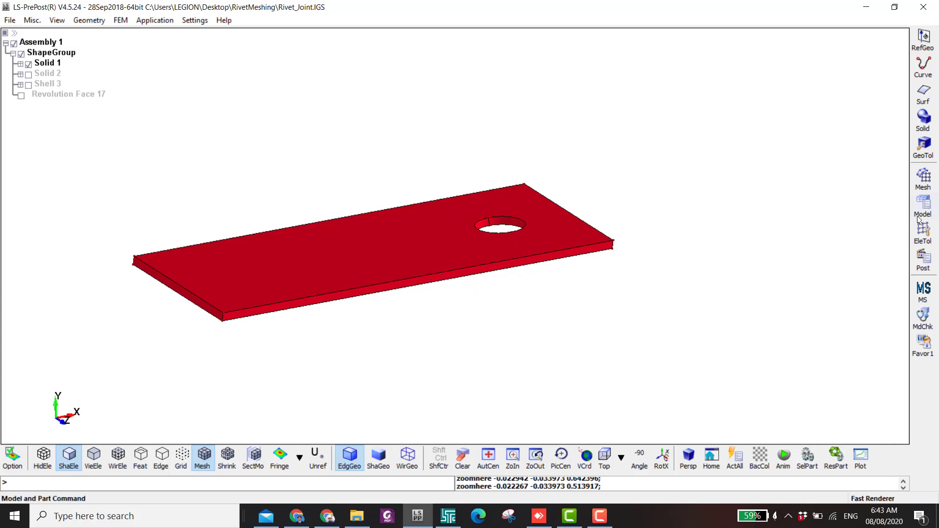
click(924, 184)
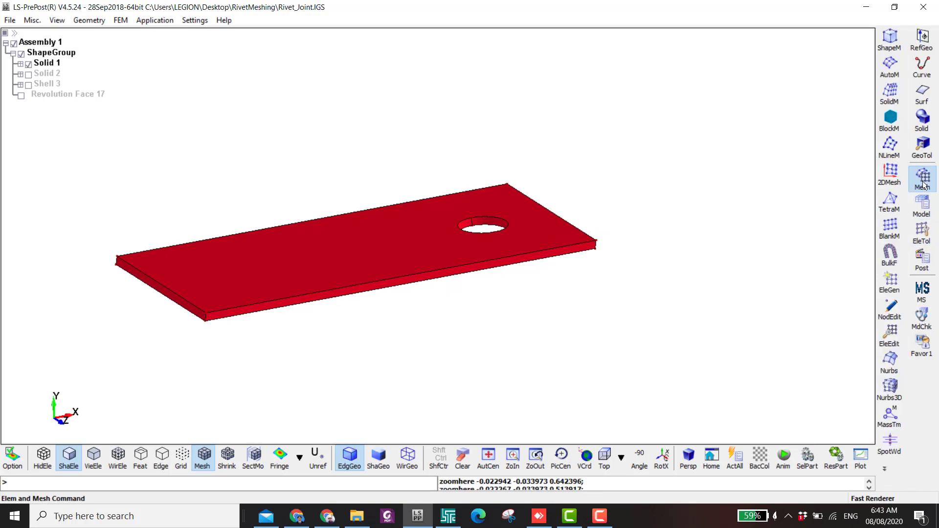
click(889, 97)
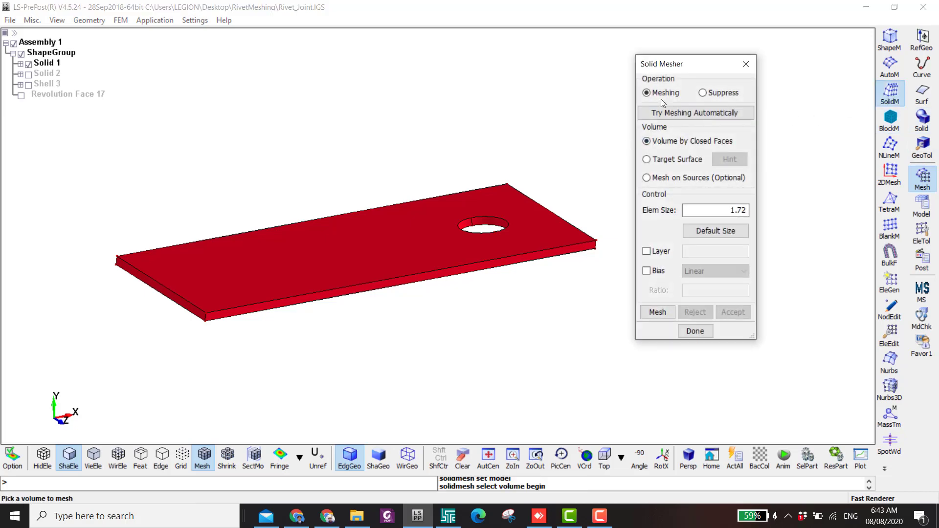
click(441, 268)
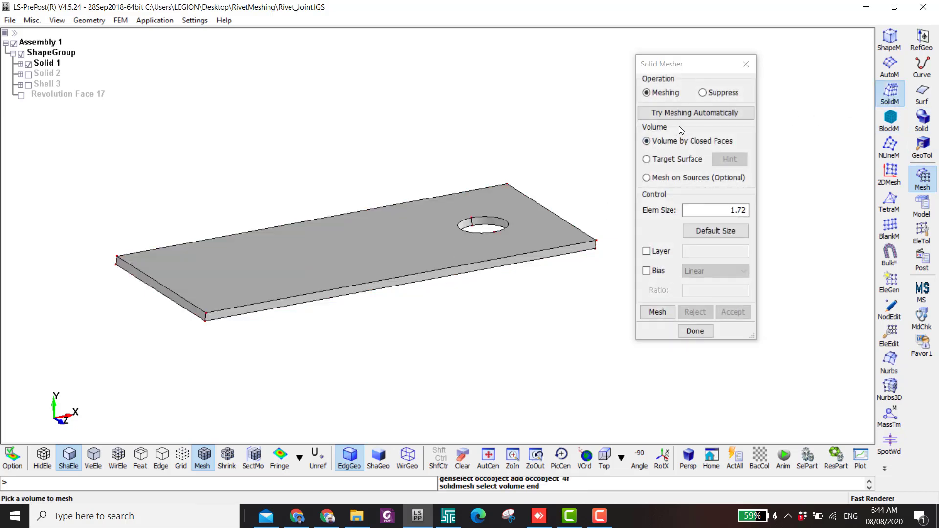
click(700, 233)
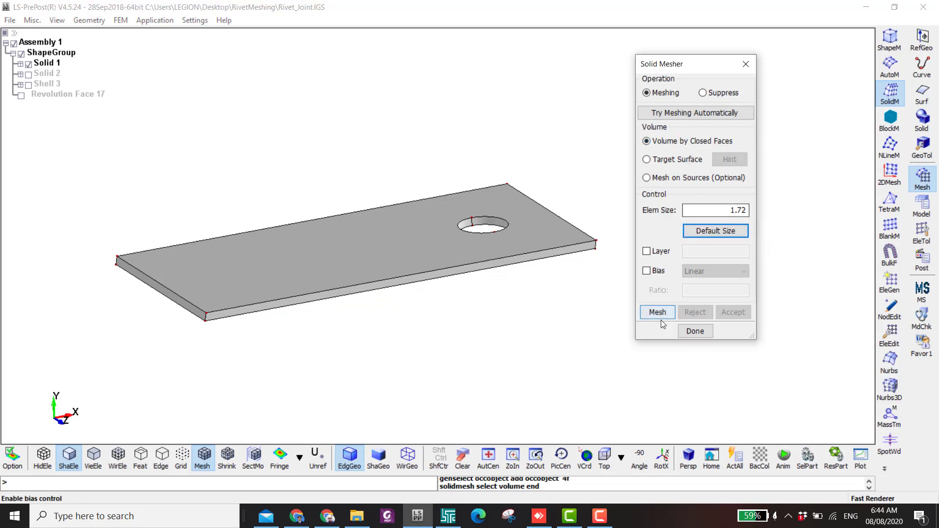
click(654, 160)
click(527, 242)
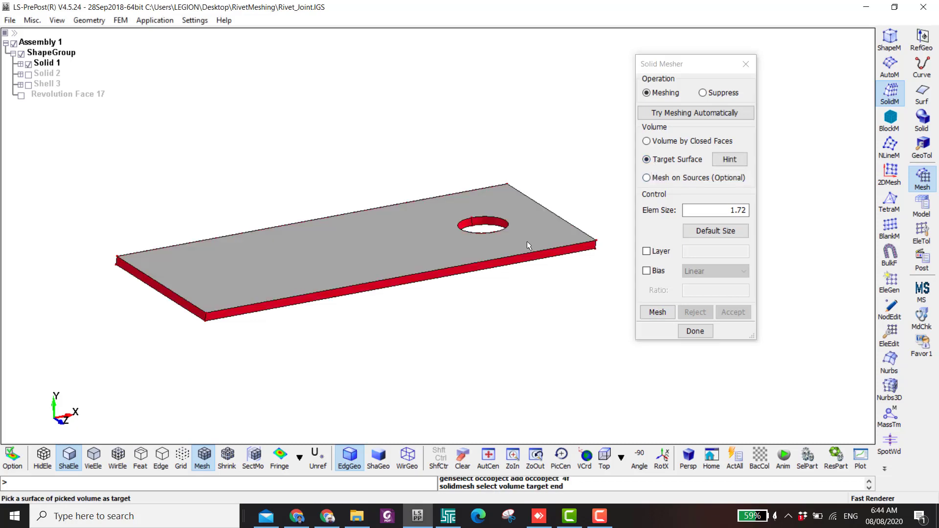
click(656, 312)
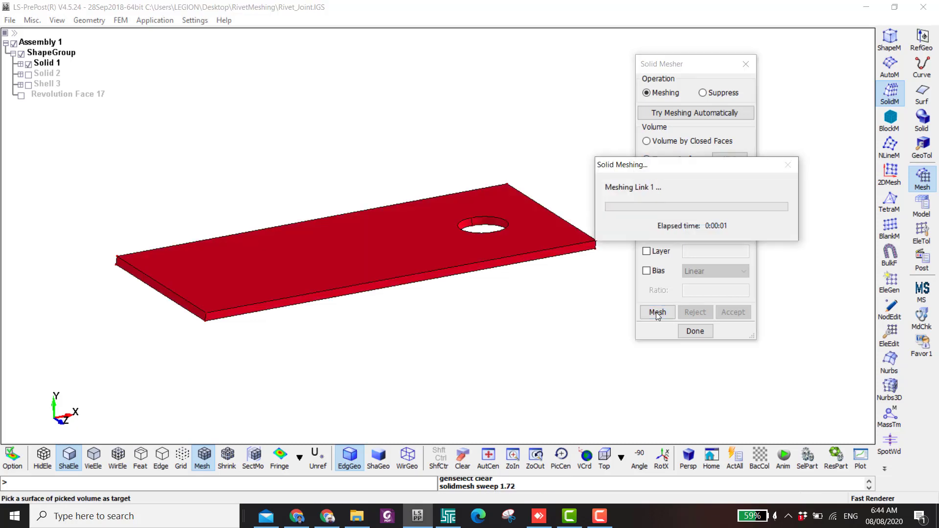
drag(577, 323, 530, 215)
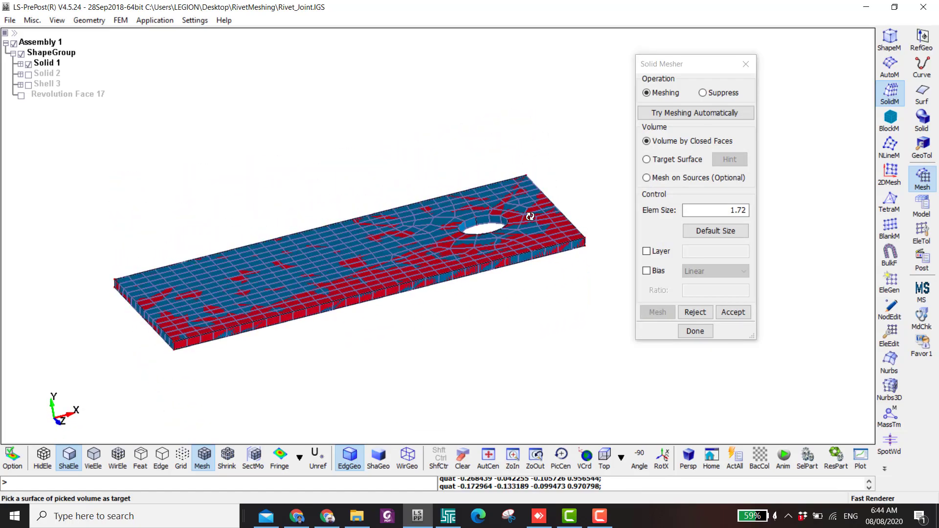
click(723, 315)
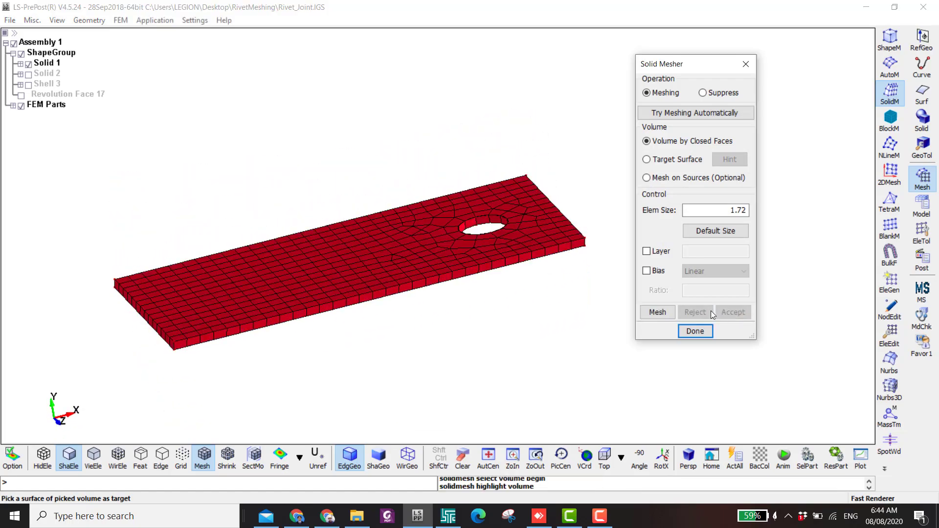
Inspect the plate's single-layer mesh from several angles and hide the FEM parts
drag(559, 271, 588, 255)
drag(526, 269, 440, 300)
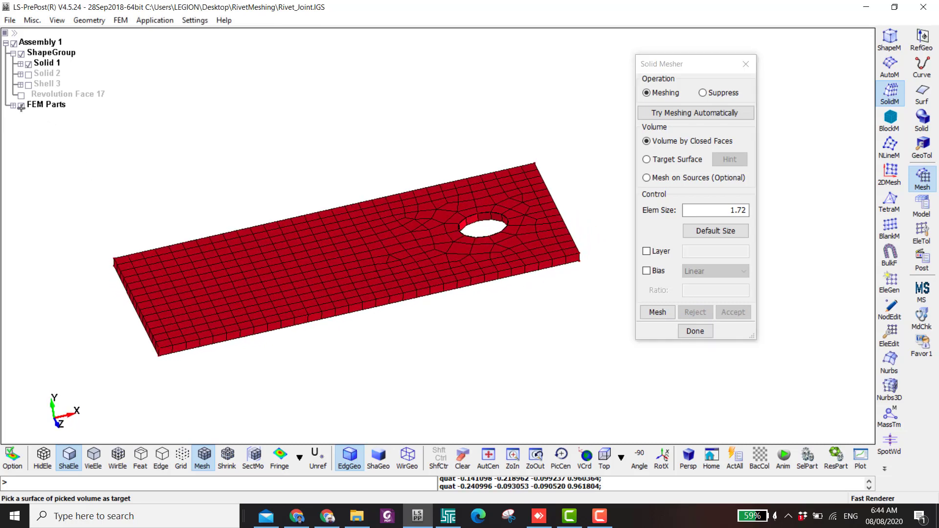
drag(319, 249, 350, 205)
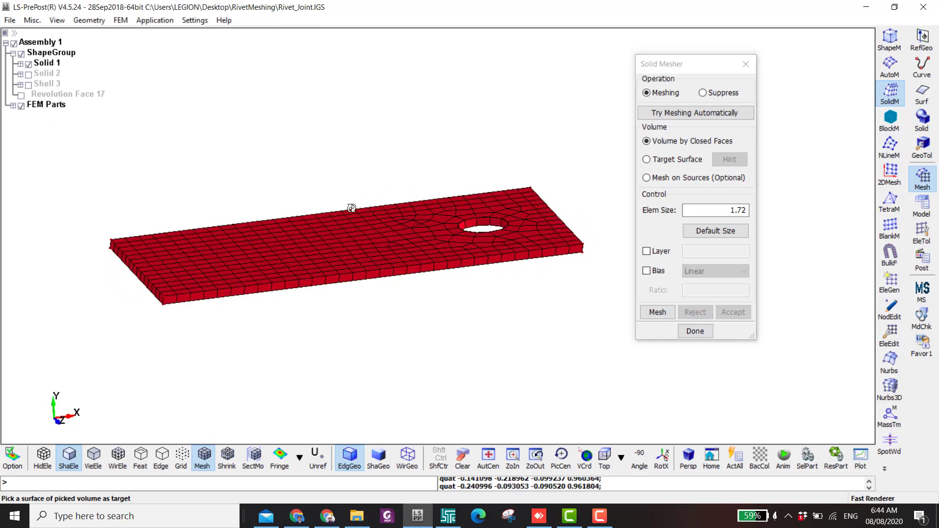
click(21, 106)
drag(152, 185, 503, 284)
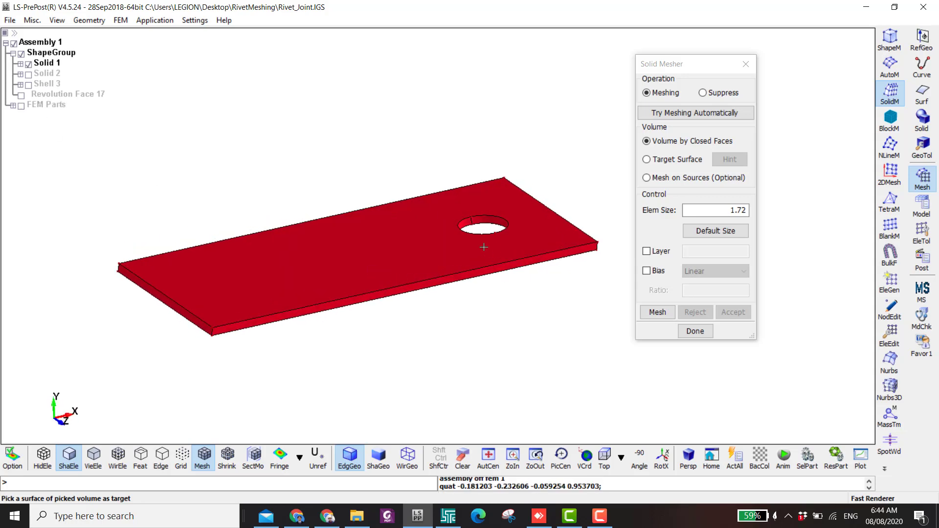
Mesh the Solid 1 plate again with its upper face as target surface and 3 layers through the thickness, and accept the mesh
click(646, 159)
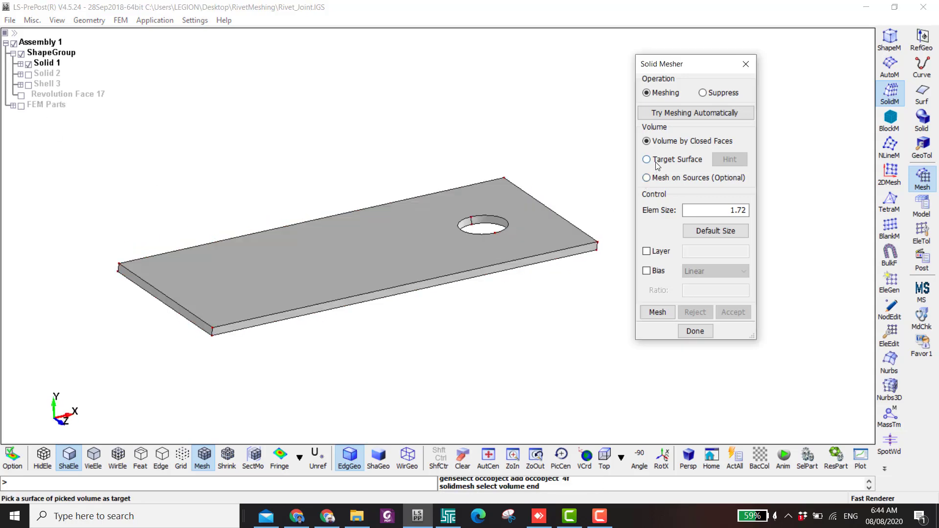
click(542, 235)
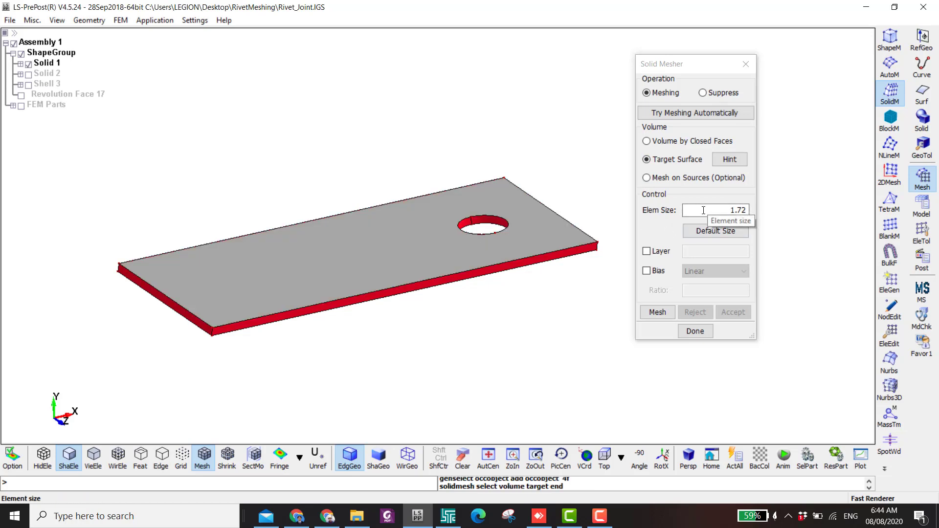
click(647, 251)
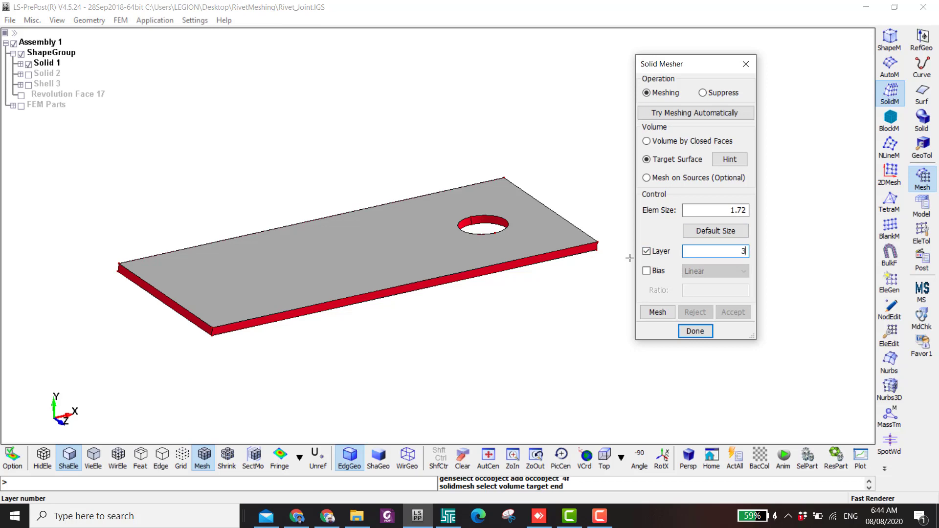
click(657, 312)
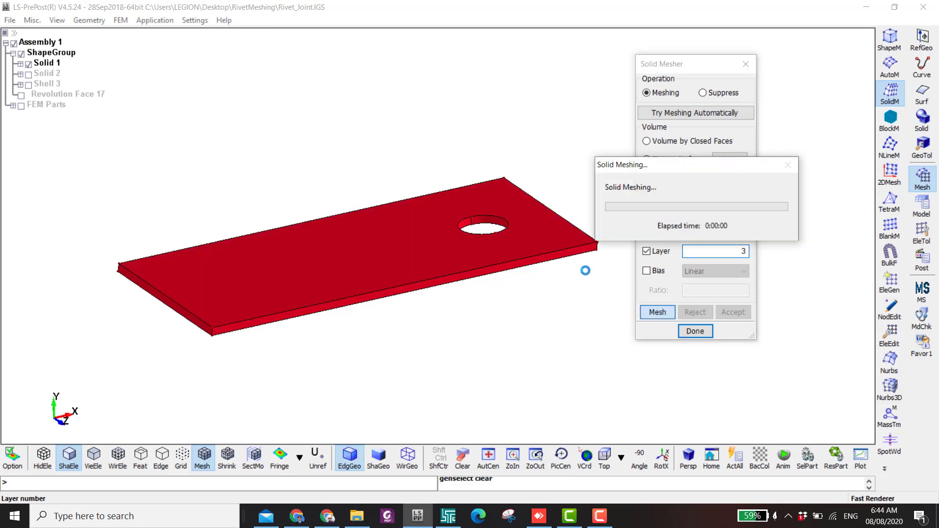
scroll(552, 266, up, 3)
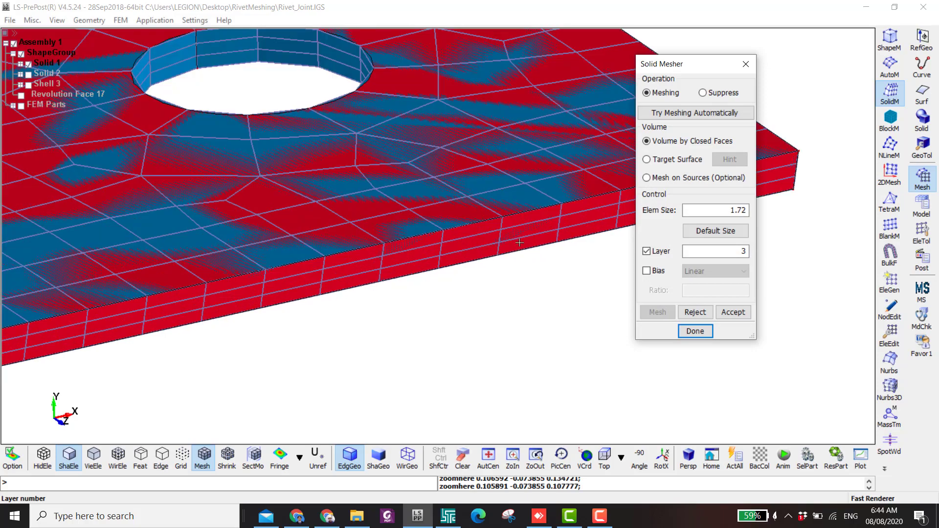
scroll(568, 319, down, 5)
click(732, 312)
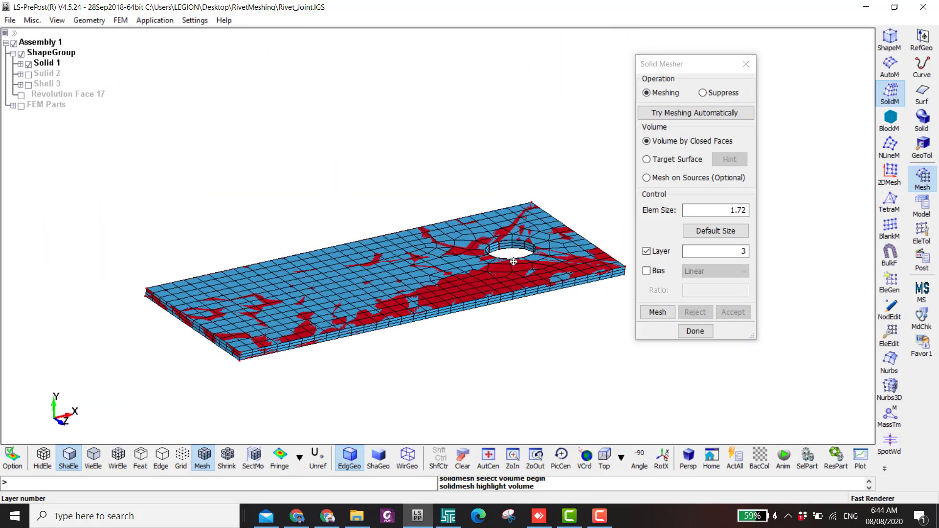
Hide the Solid 1 geometry and examine the layered mesh around the rivet hole
scroll(513, 262, up, 5)
ctrl+drag(514, 261, 512, 236)
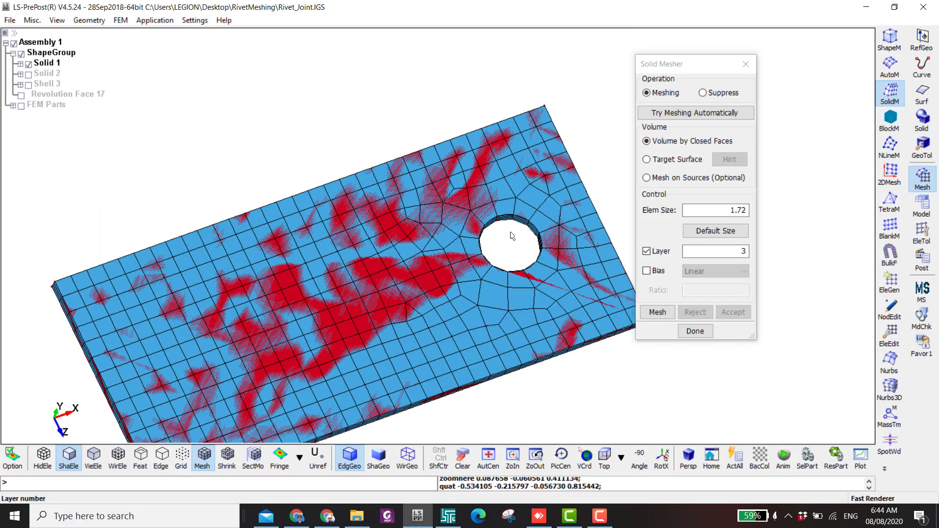
click(28, 65)
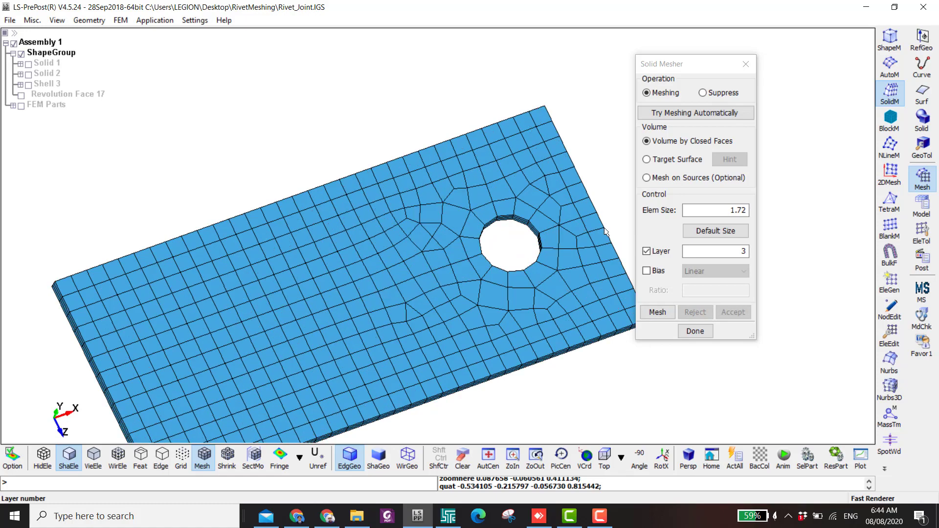
scroll(499, 208, up, 3)
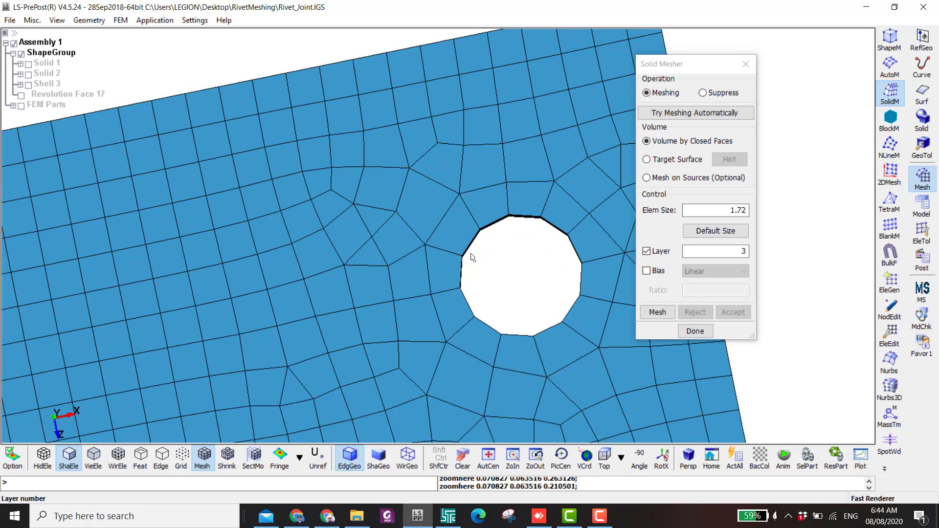
scroll(489, 261, down, 6)
drag(533, 267, 405, 187)
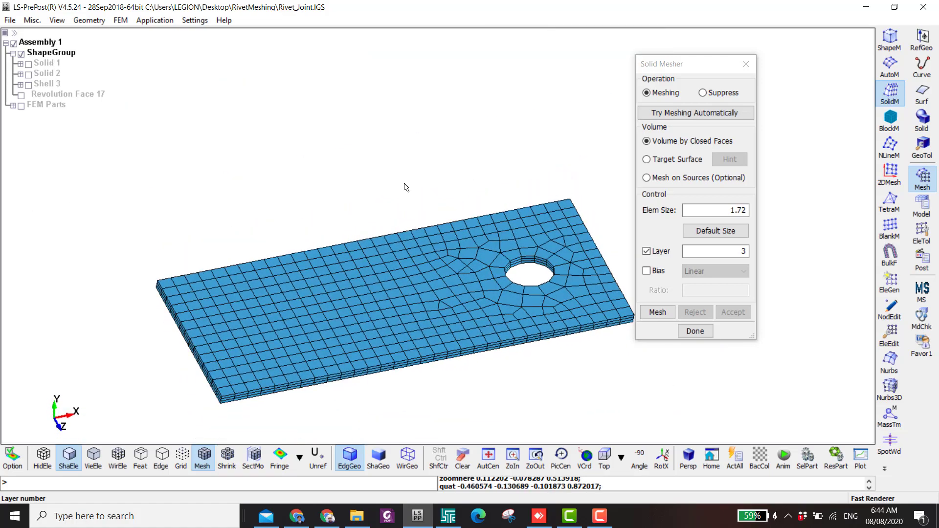
Delete both plate meshes, parts 1 and 2, from the FEM parts
click(11, 106)
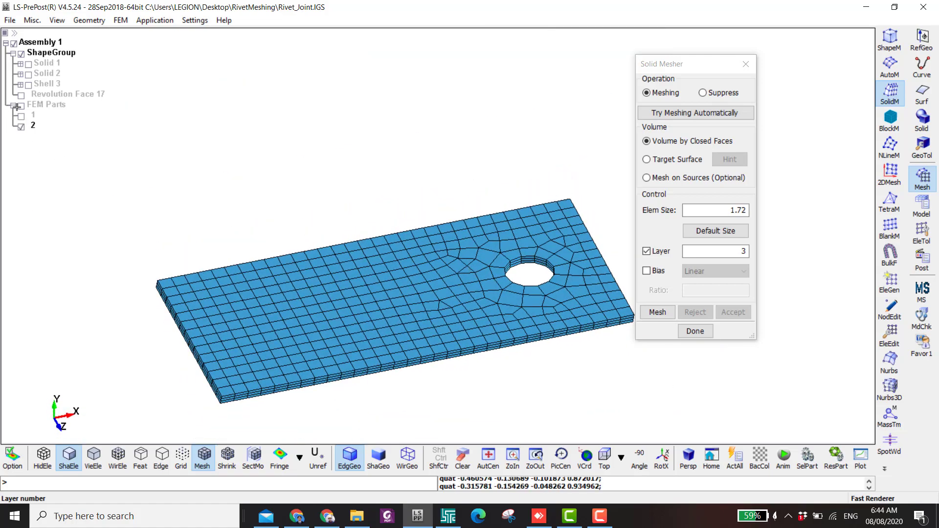
click(21, 116)
click(33, 116)
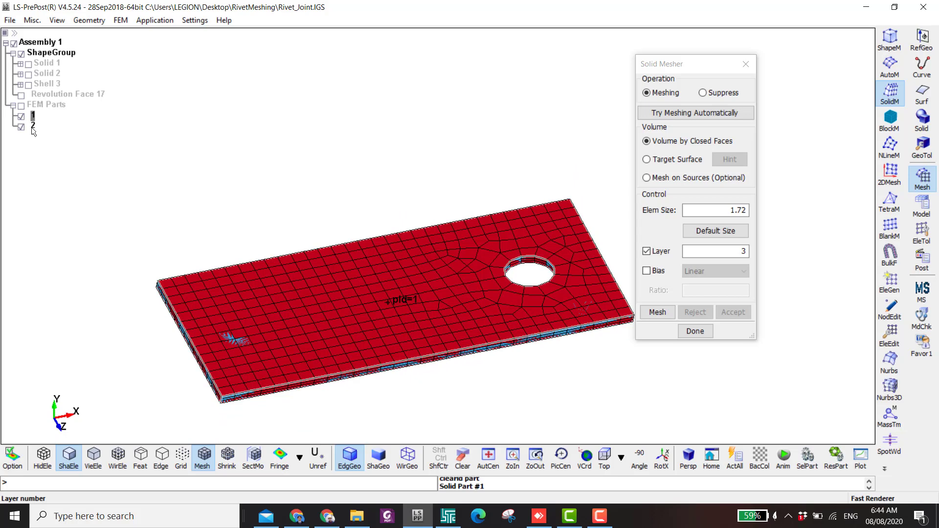
click(32, 125)
right_click(32, 126)
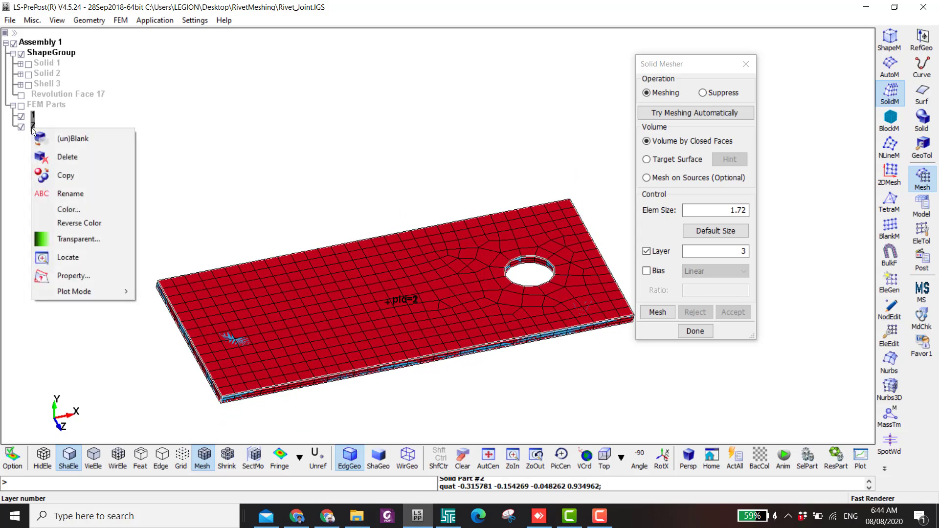
click(72, 157)
click(463, 300)
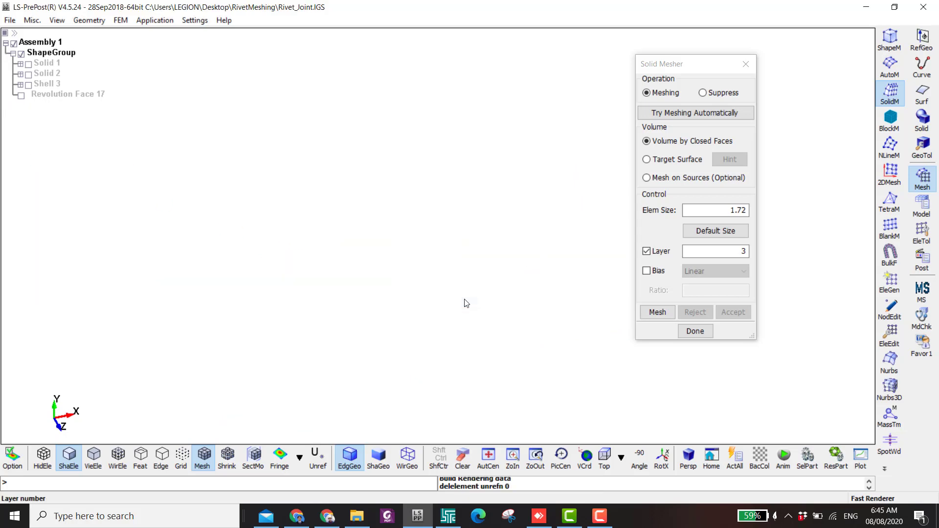
Show the Solid 1 plate and select it as the skin geometry in the Tetrahedron Mesher
click(28, 64)
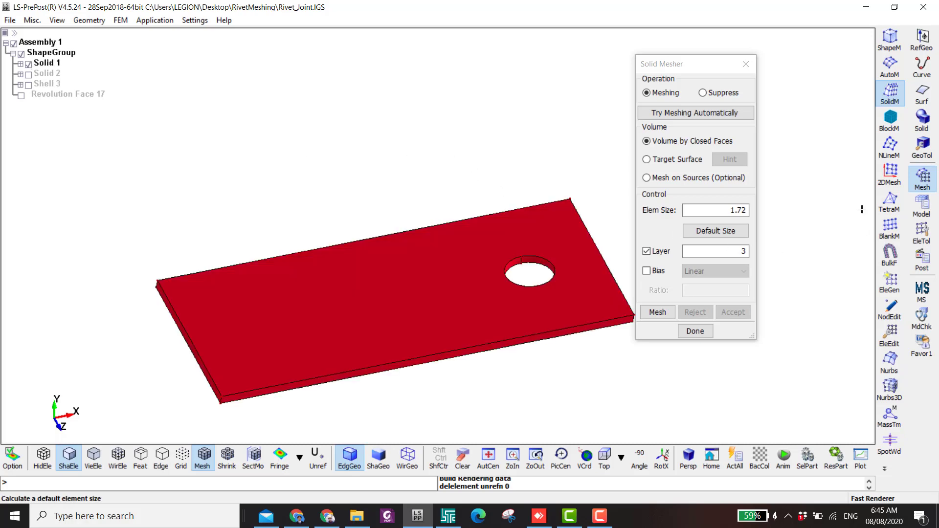
click(891, 205)
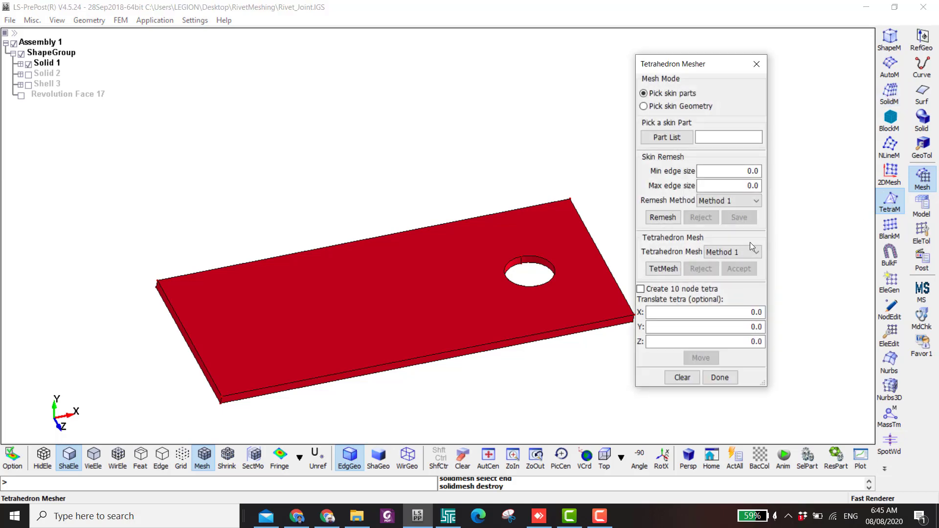
shift+middle_drag(557, 222, 589, 182)
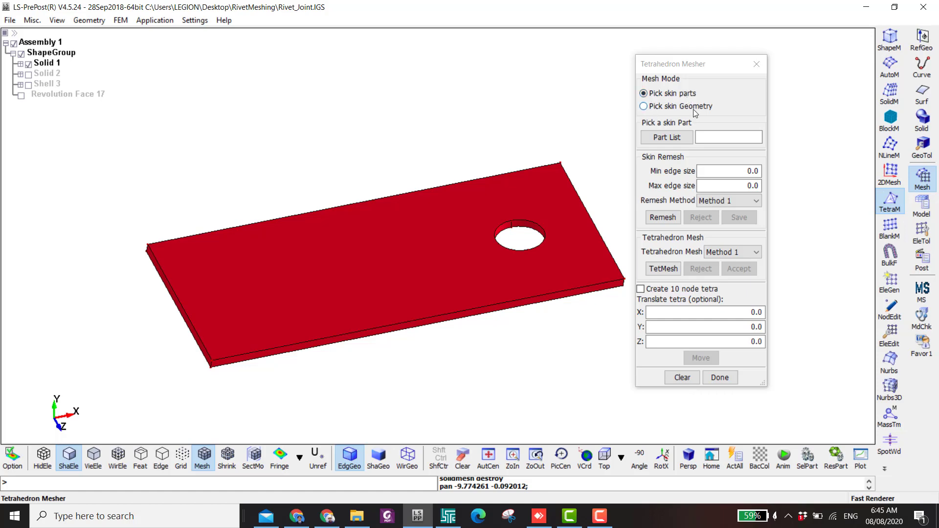
click(656, 108)
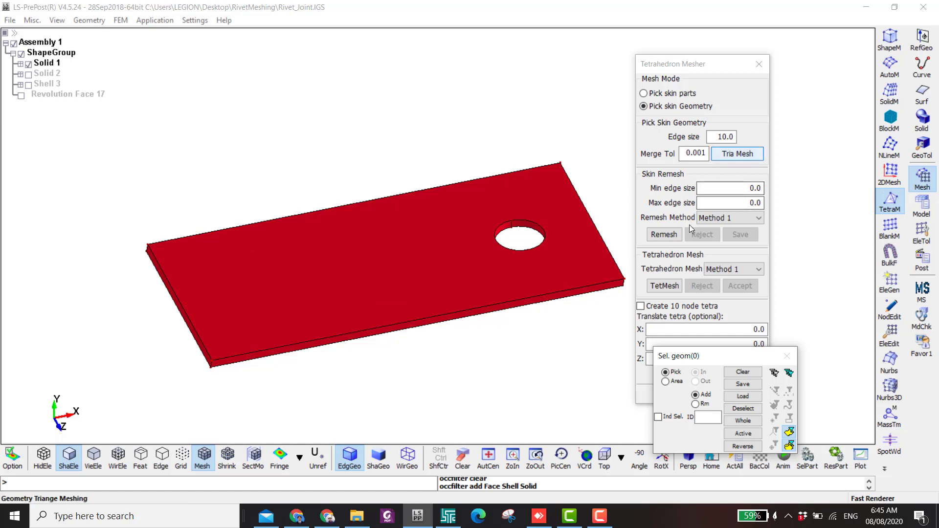
click(546, 283)
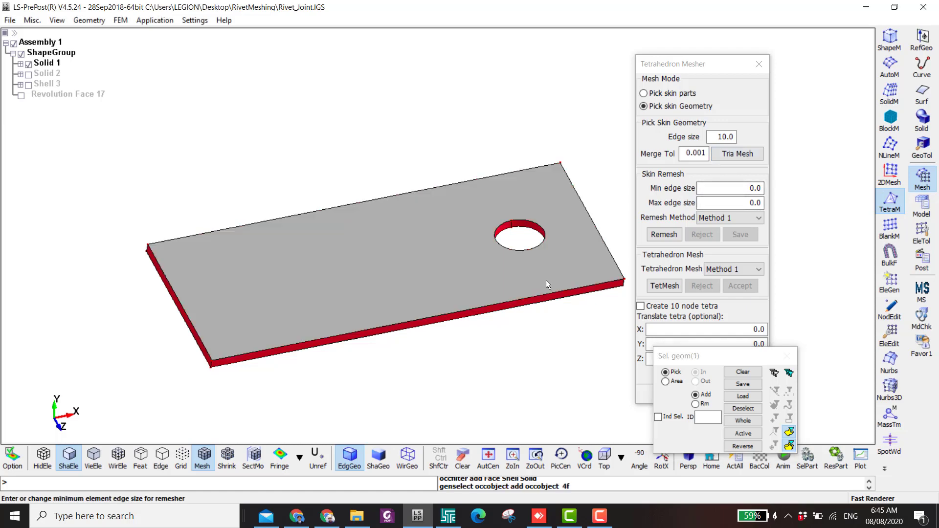
click(435, 264)
shift+drag(484, 274, 492, 203)
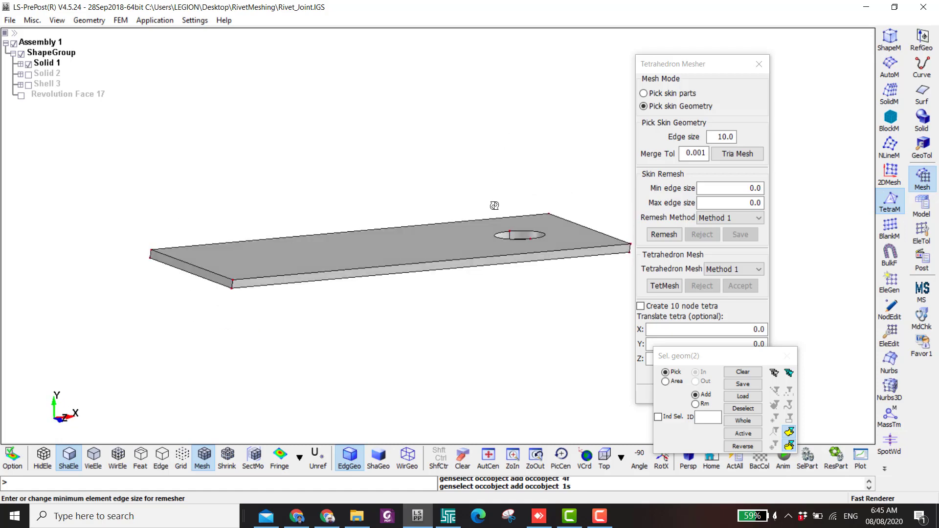
click(37, 64)
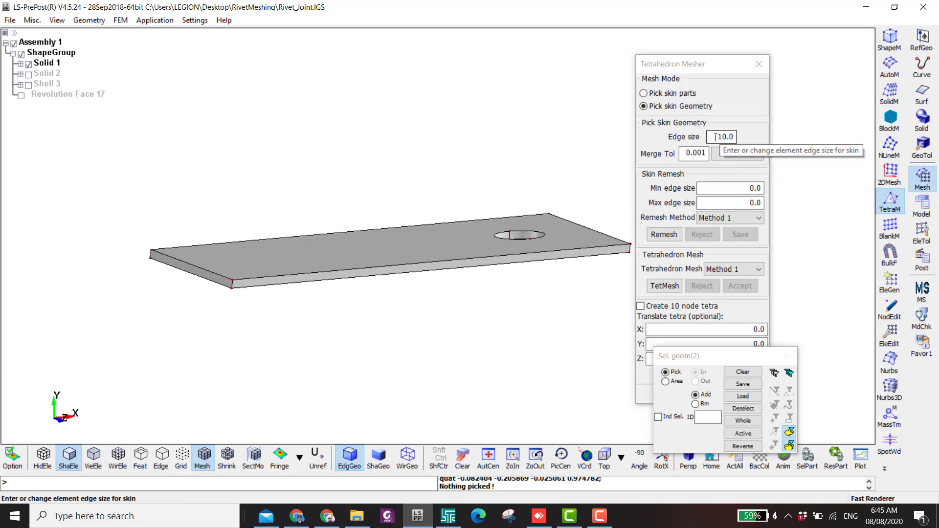
Try a triangular skin mesh on the plate with an edge size of 10, and inspect it around the hole
click(726, 152)
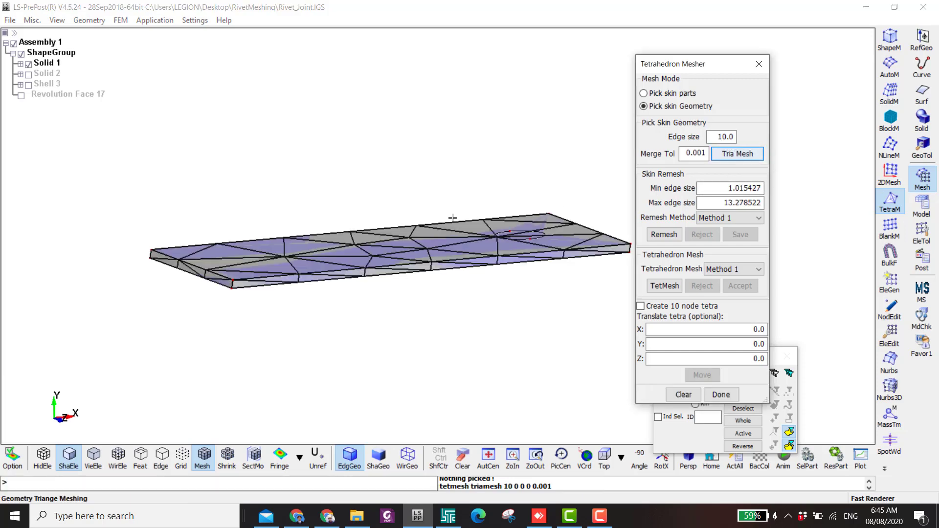
scroll(516, 242, up, 4)
scroll(515, 242, down, 4)
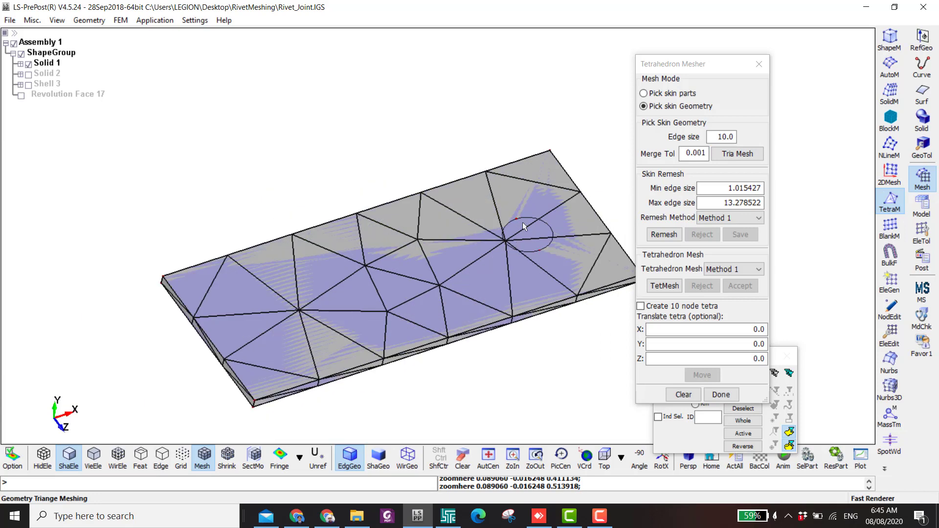
shift+drag(515, 241, 507, 191)
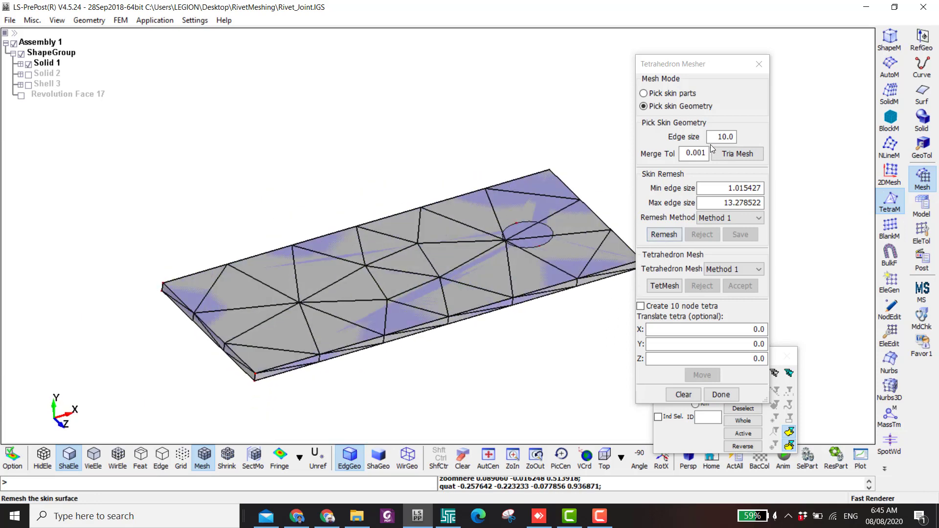
Set the skin edge size to 1, regenerate the plate's triangular skin mesh and inspect it around the hole
double_click(722, 137)
text(1)
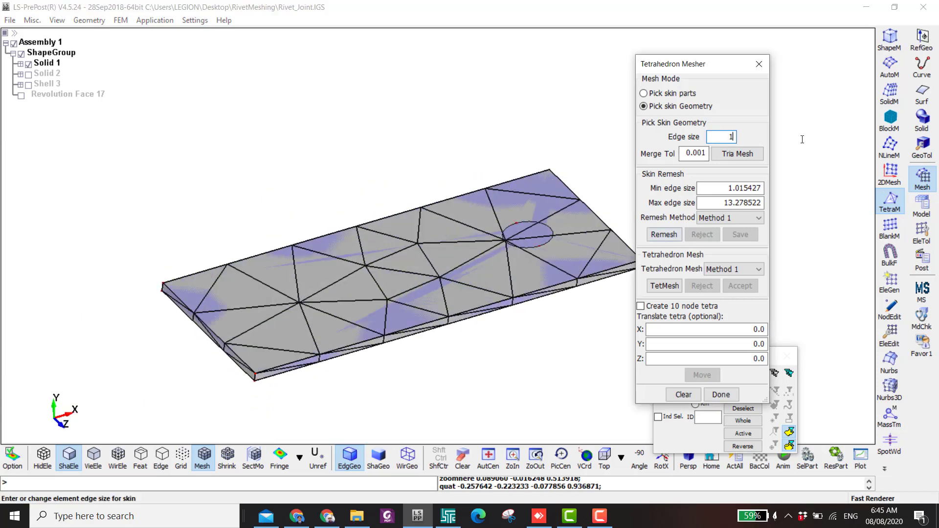
click(724, 153)
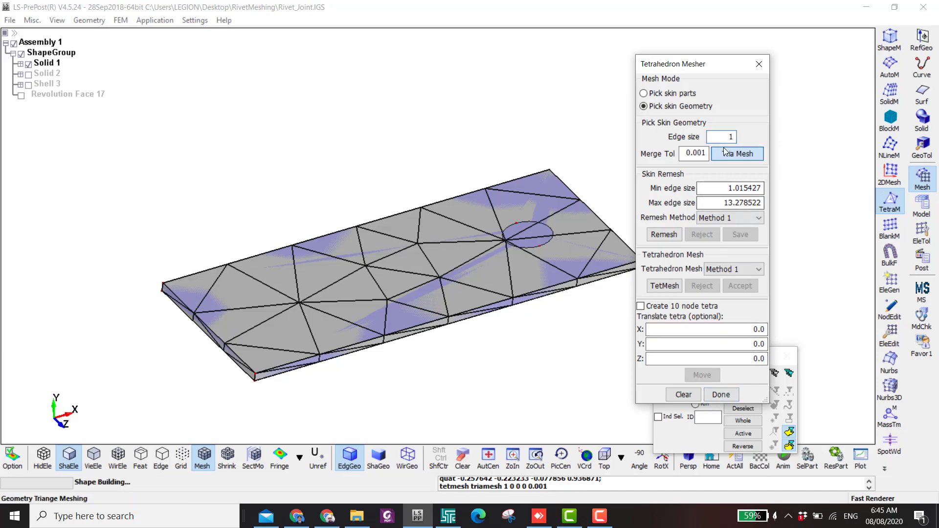
scroll(538, 217, up, 5)
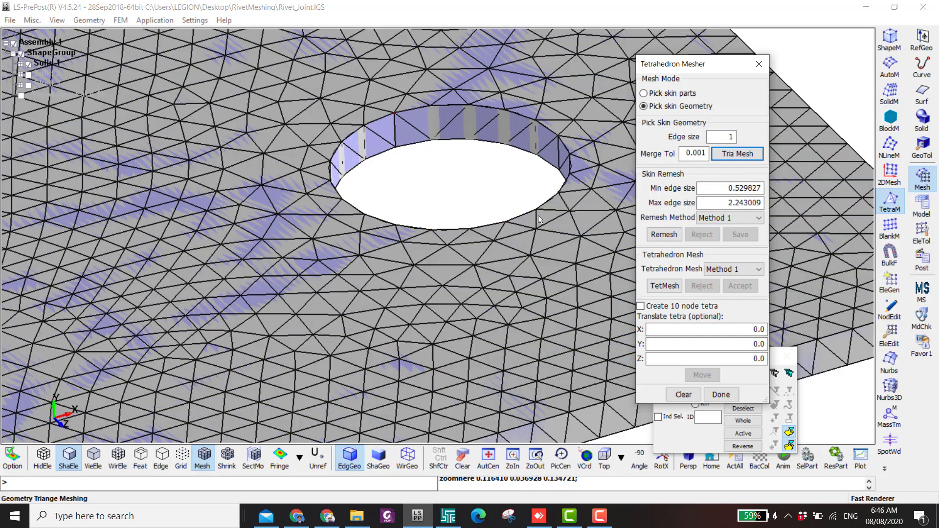
scroll(538, 215, down, 3)
ctrl+drag(515, 135, 479, 208)
scroll(501, 217, down, 5)
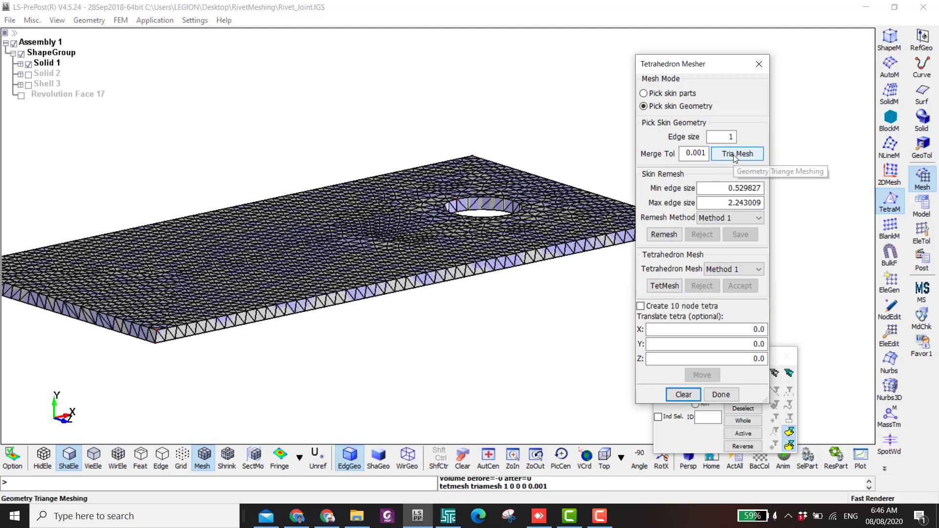
Generate the plate's tetrahedral mesh with Method 1, accept it, and hide the resulting FEM part
click(659, 289)
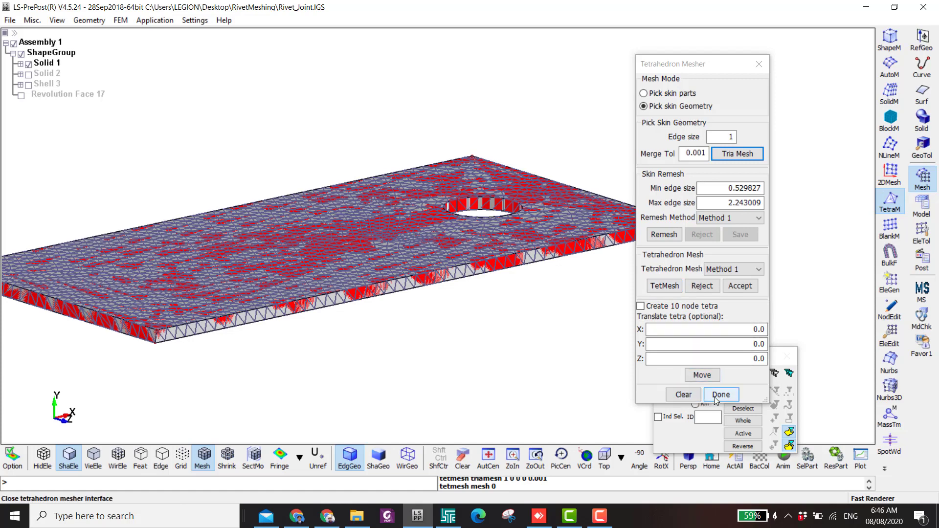
click(739, 285)
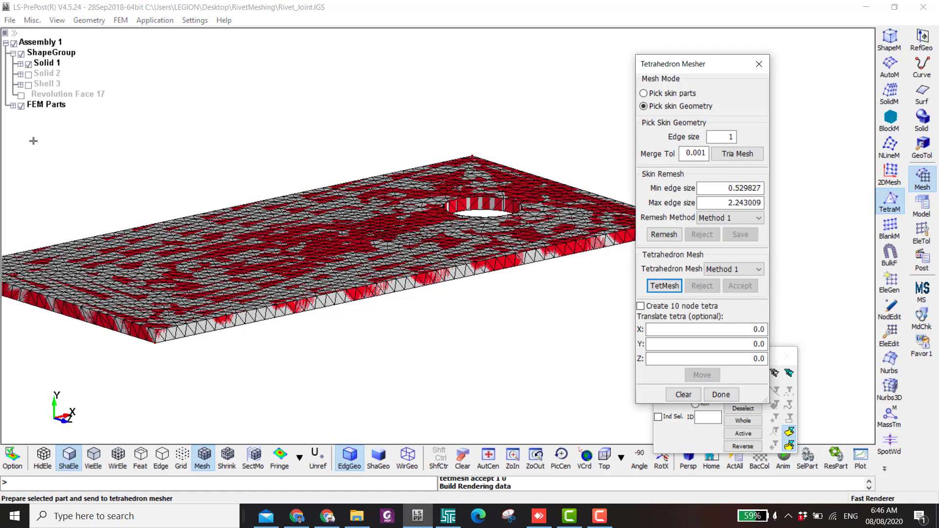
click(14, 105)
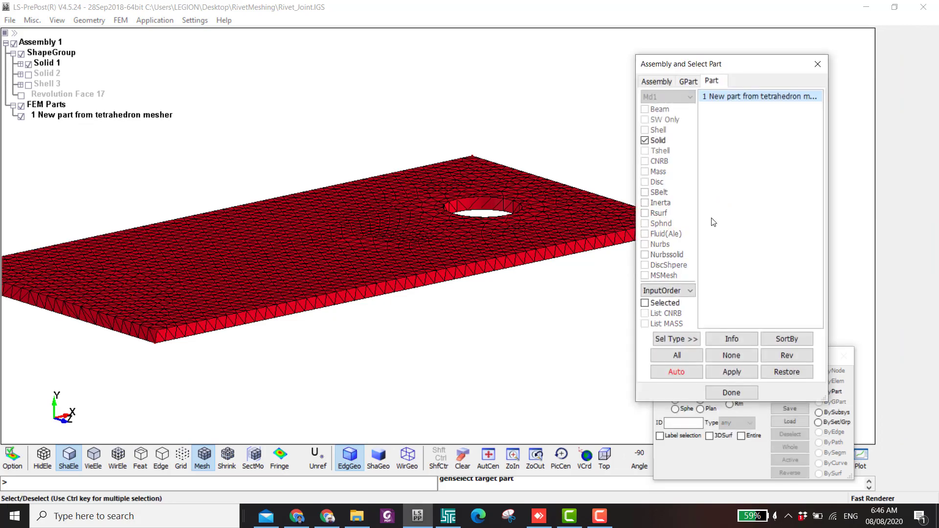
click(731, 99)
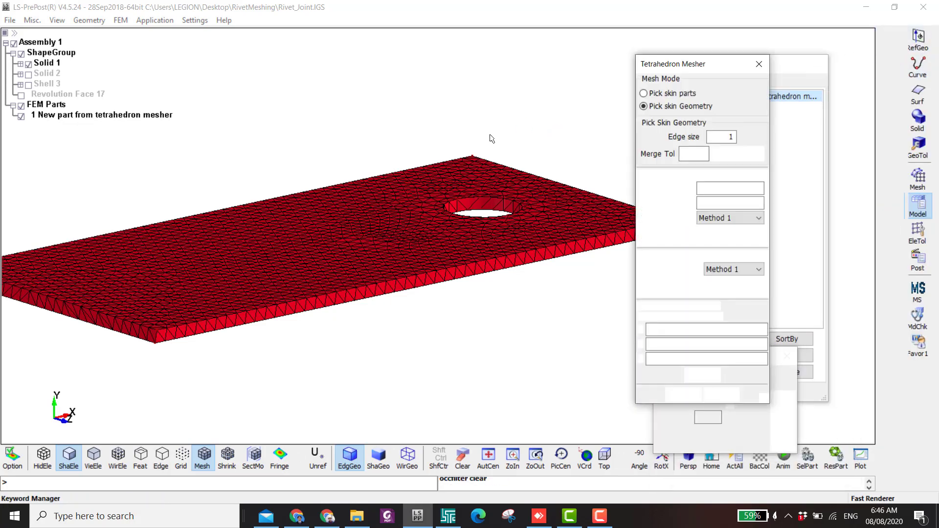
scroll(457, 235, up, 3)
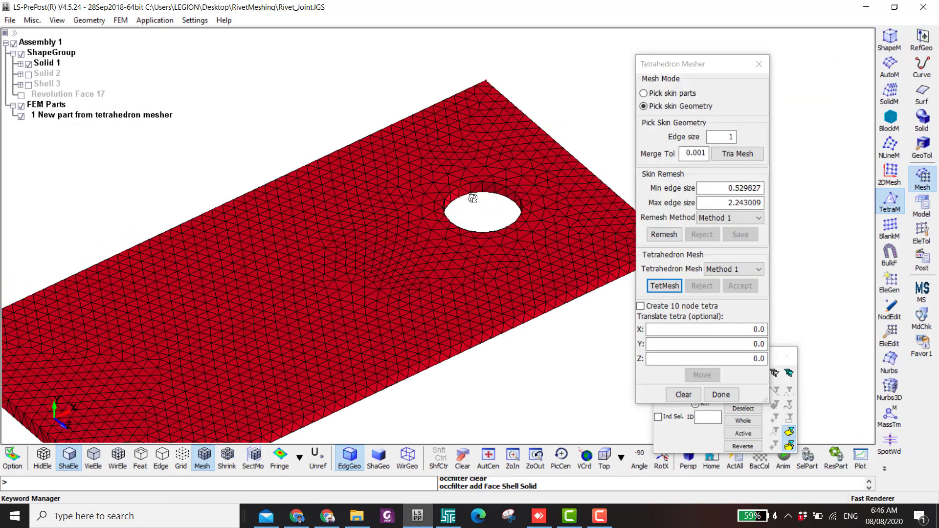
click(21, 114)
click(20, 105)
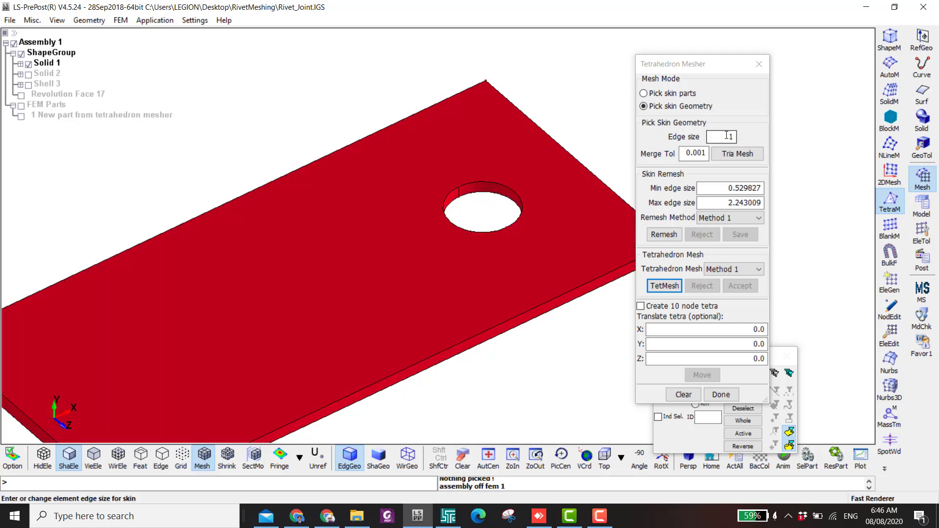
Select Solid 1 again, create its triangular skin mesh with edge size 1, and inspect the hole region
shift+drag(451, 94, 694, 126)
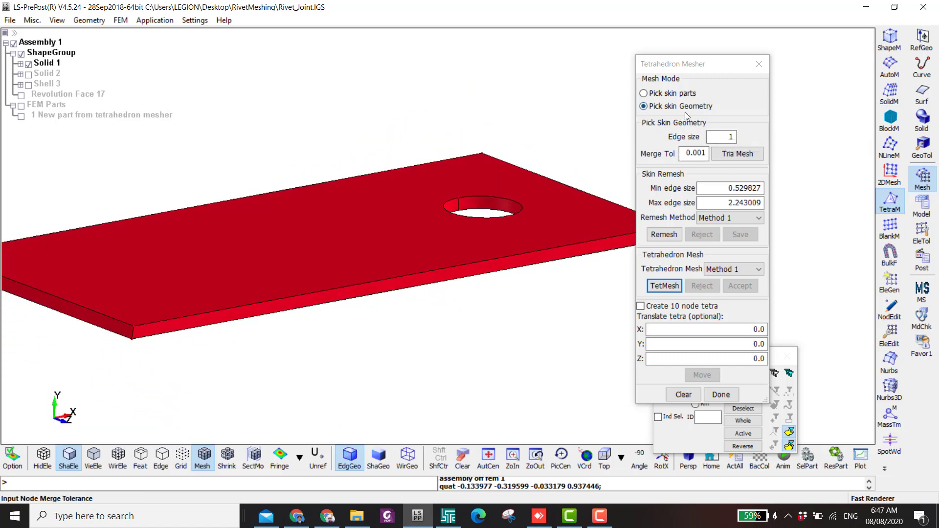
click(729, 153)
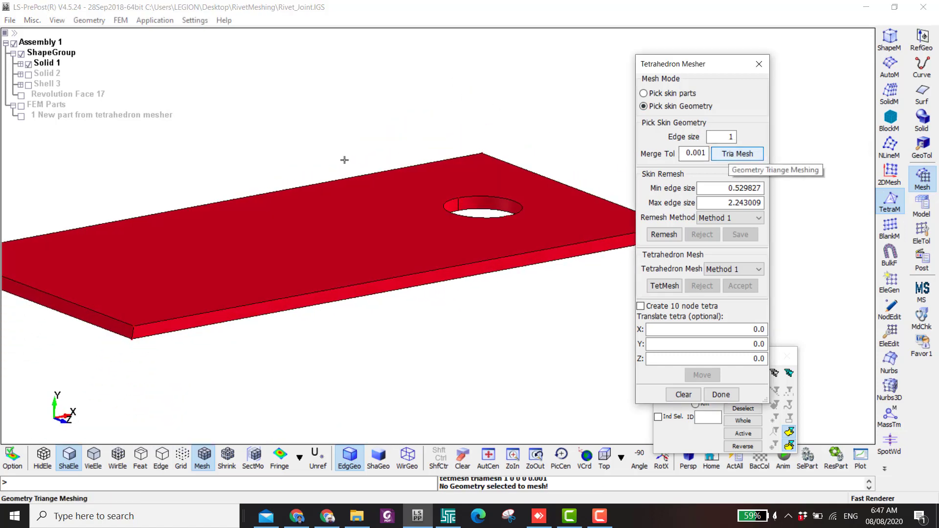
click(51, 64)
click(734, 154)
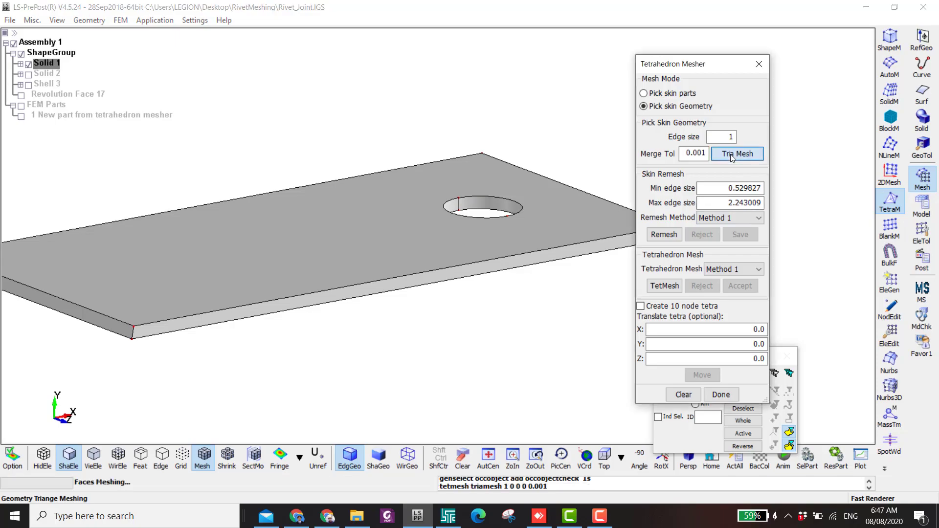
ctrl+drag(538, 185, 478, 230)
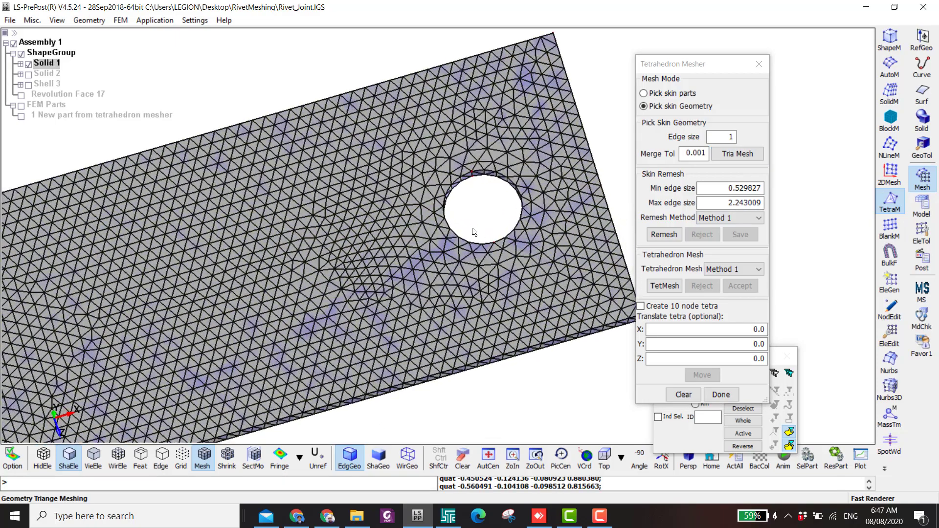
ctrl+click(461, 245)
ctrl+drag(494, 290, 499, 245)
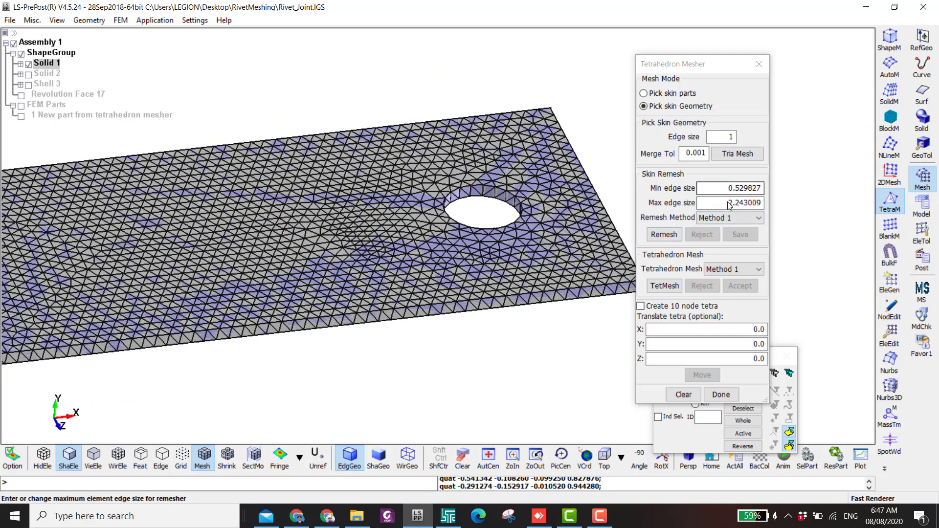
Try remeshing the plate's skin with a minimum edge size of 0.1 and tet-meshing it, and close the mesher without accepting
click(664, 235)
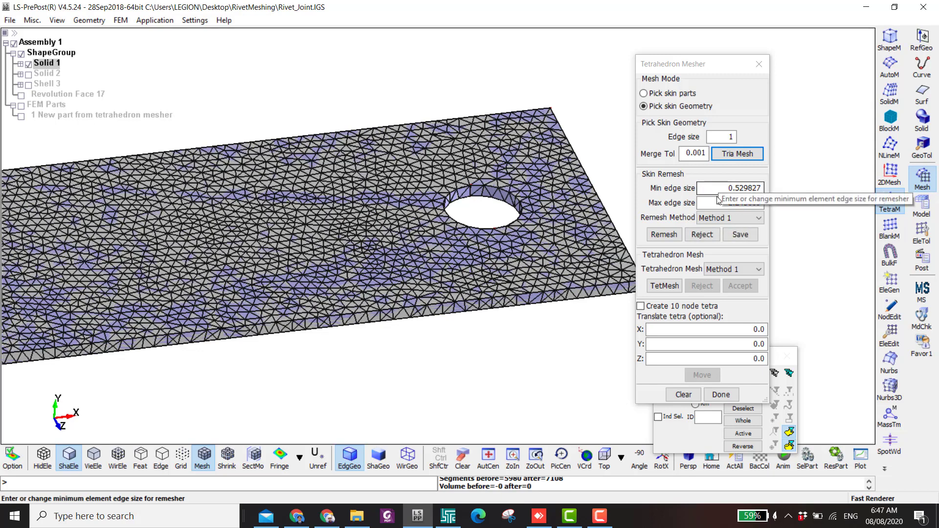
shift+drag(507, 237, 459, 206)
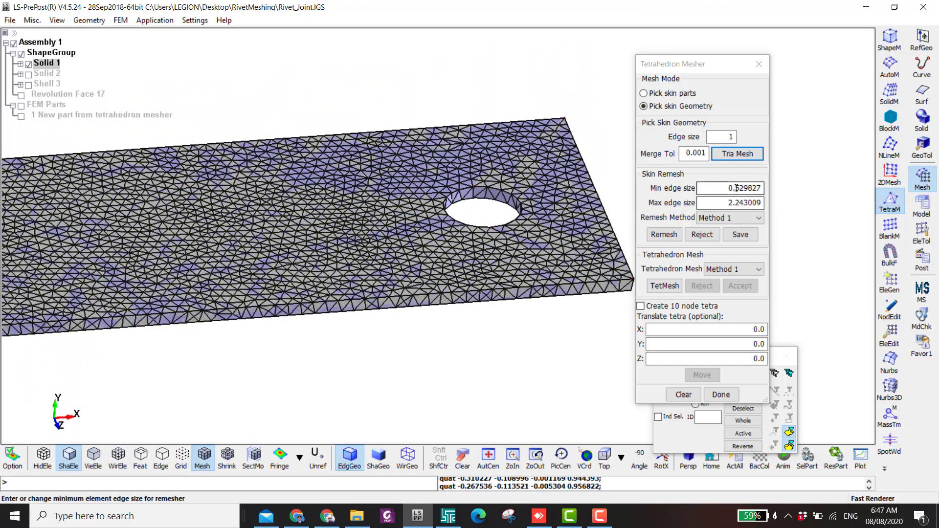
drag(735, 188, 764, 189)
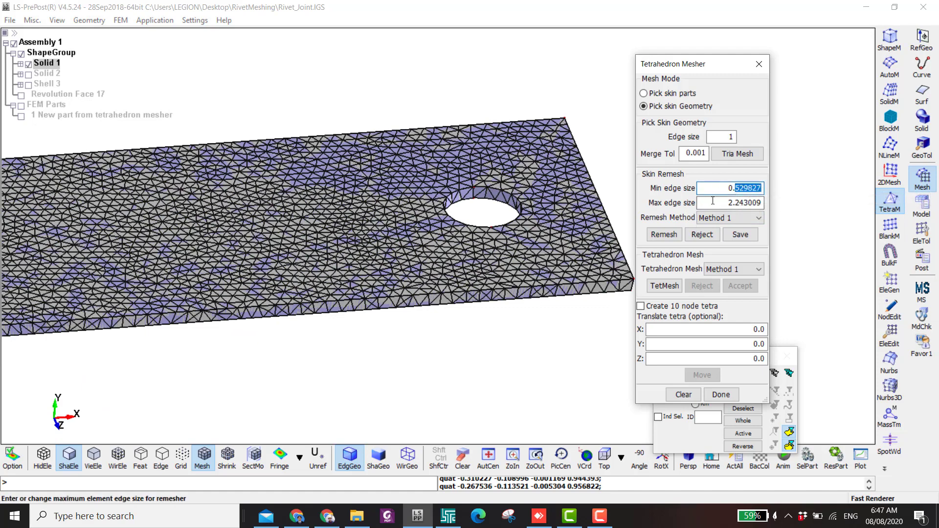
text(1)
click(664, 234)
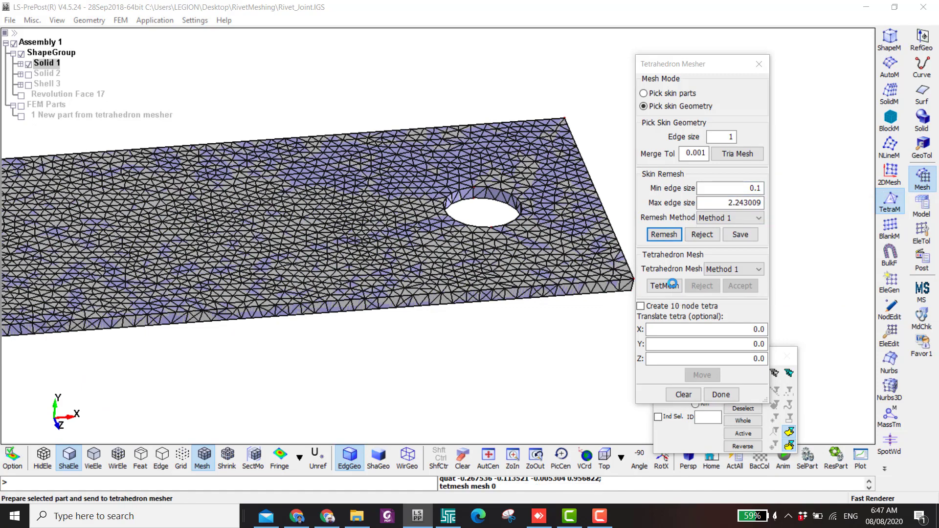
shift+drag(505, 201, 495, 303)
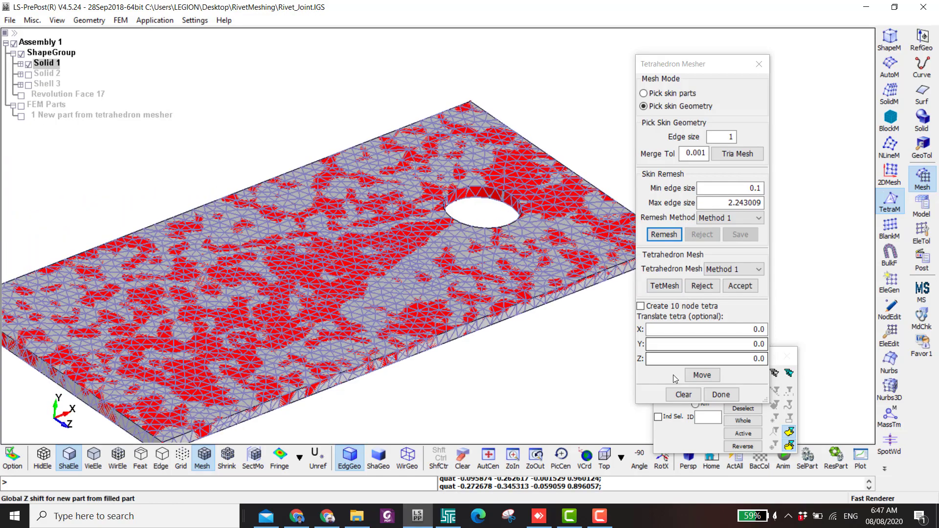
click(721, 395)
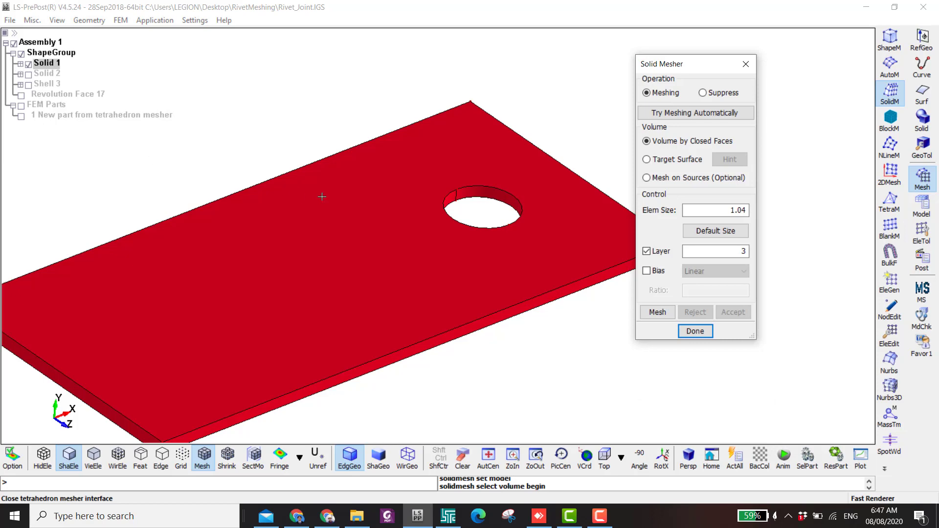
Show the tetrahedral mesh part together with Solid 2, and hide Solid 1's geometry
click(20, 116)
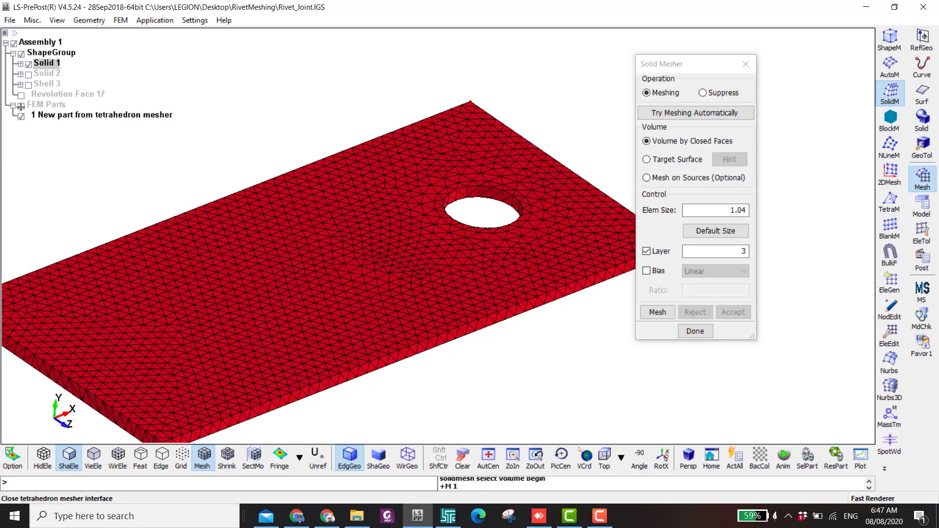
click(20, 106)
ctrl+middle_drag(492, 227, 546, 215)
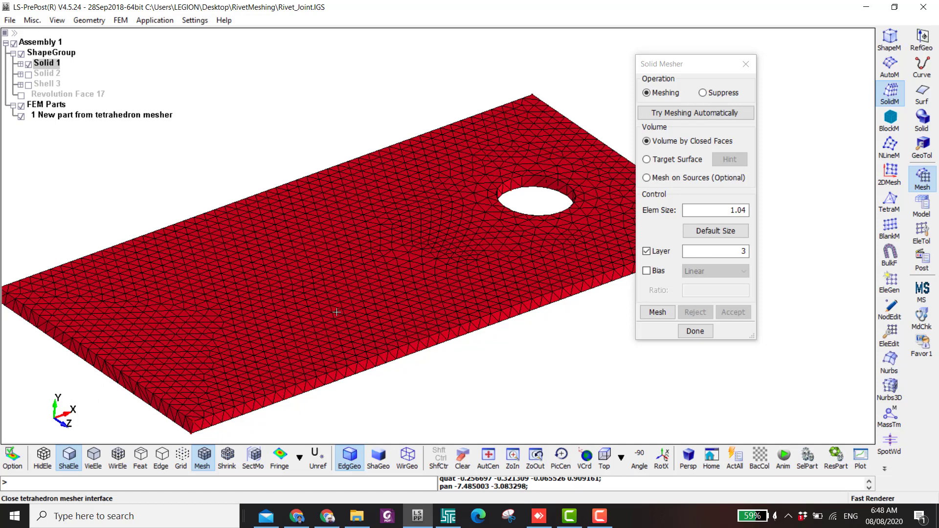
click(29, 75)
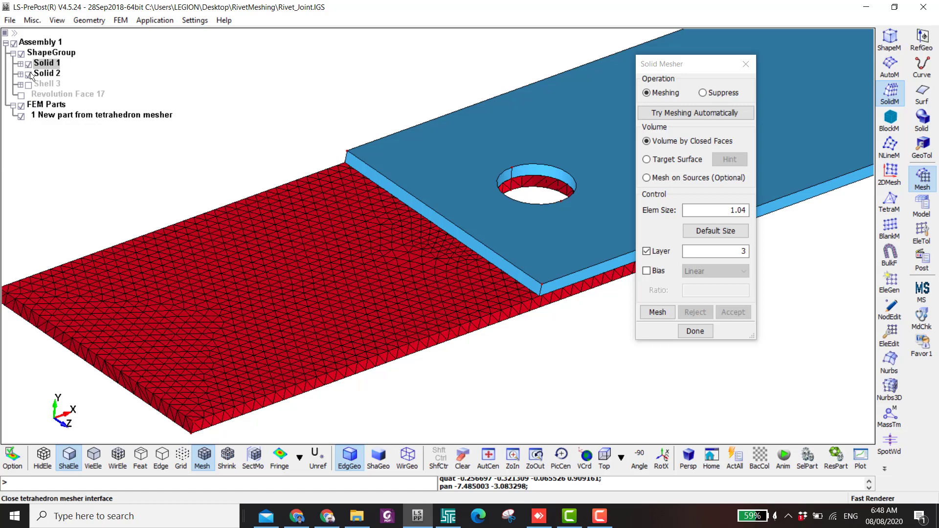
click(28, 68)
ctrl+middle_drag(419, 169, 312, 190)
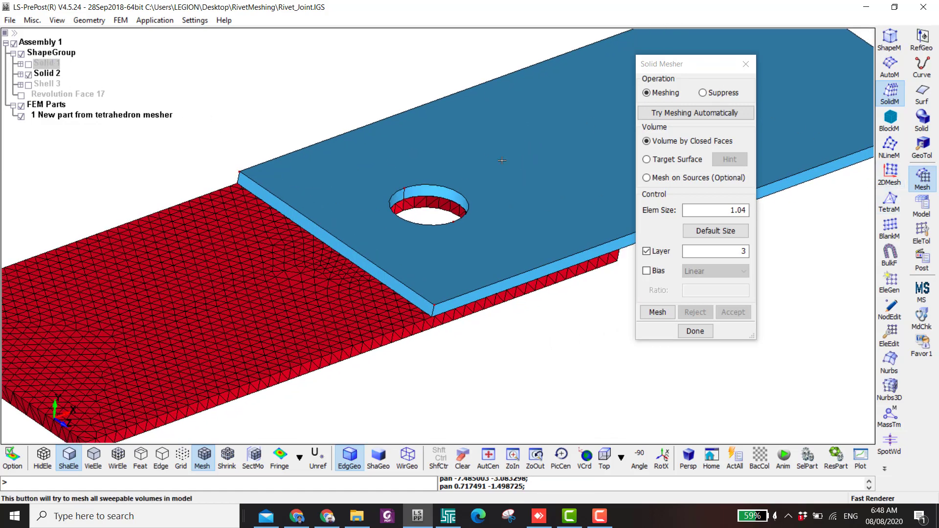
ctrl+drag(547, 122, 511, 122)
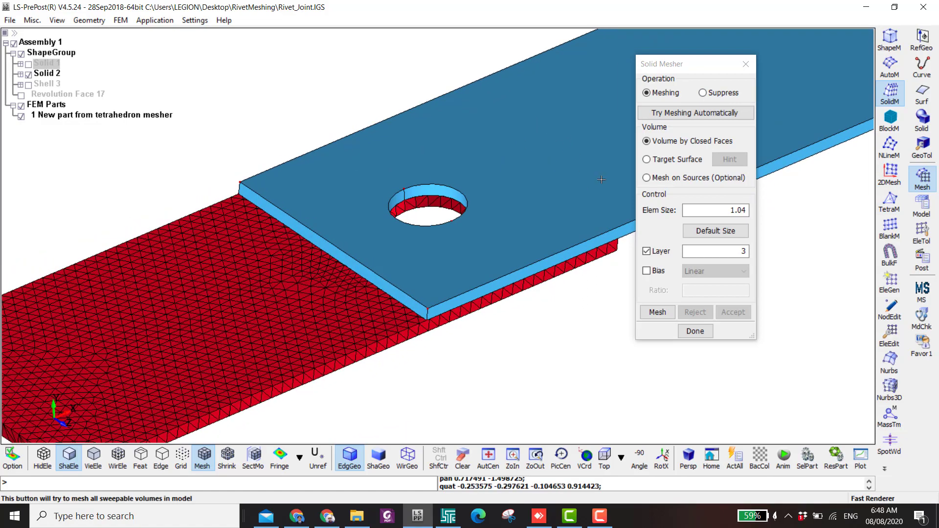
Try auto-meshing Solid 2's upper face by size with the computed element size 1.040, inspect it around the hole, and reject it
click(891, 70)
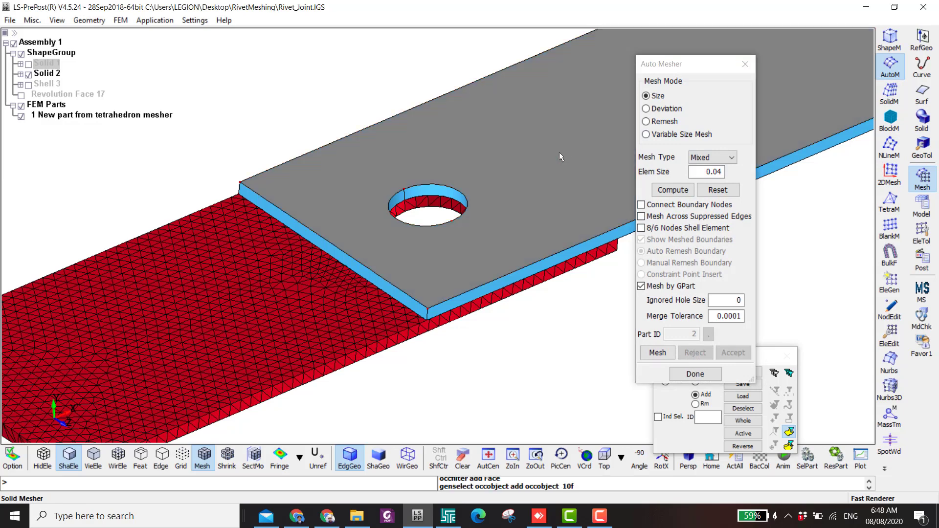
click(681, 190)
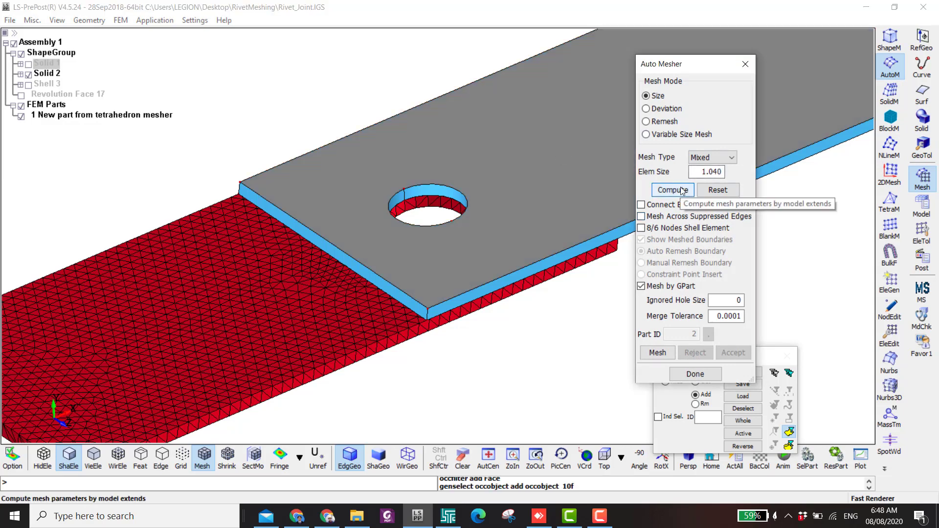
click(660, 353)
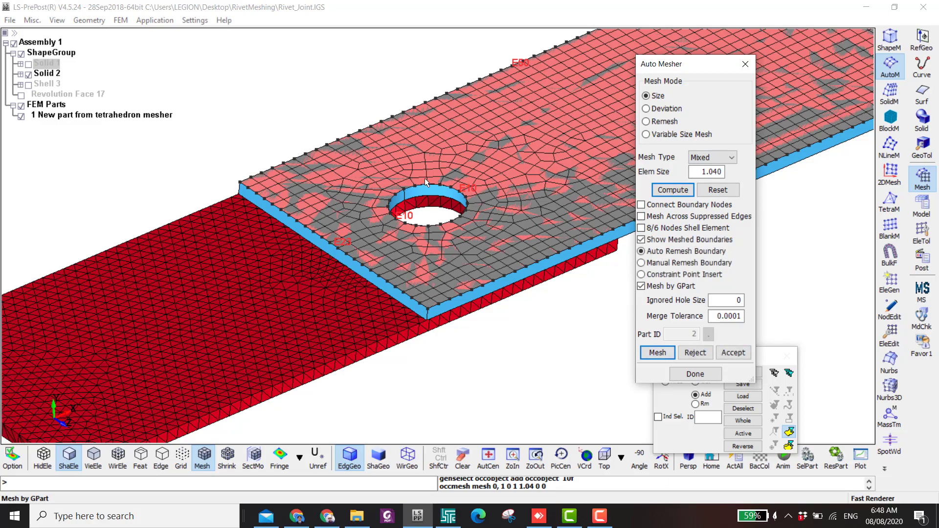
shift+drag(482, 169, 460, 270)
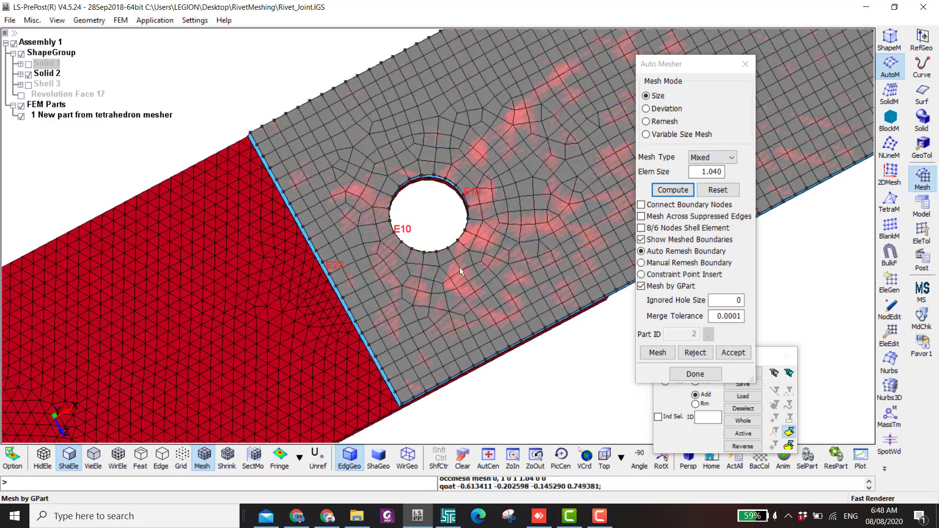
shift+drag(487, 235, 499, 146)
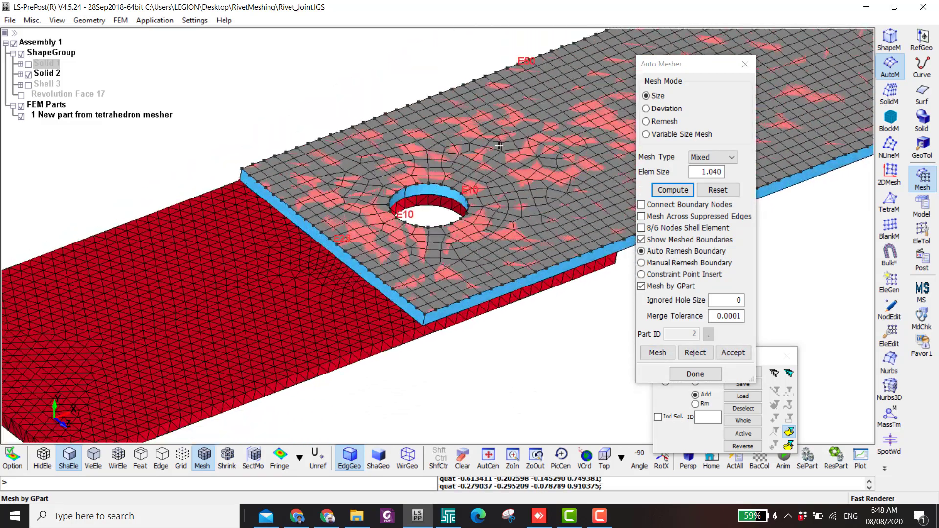
click(695, 353)
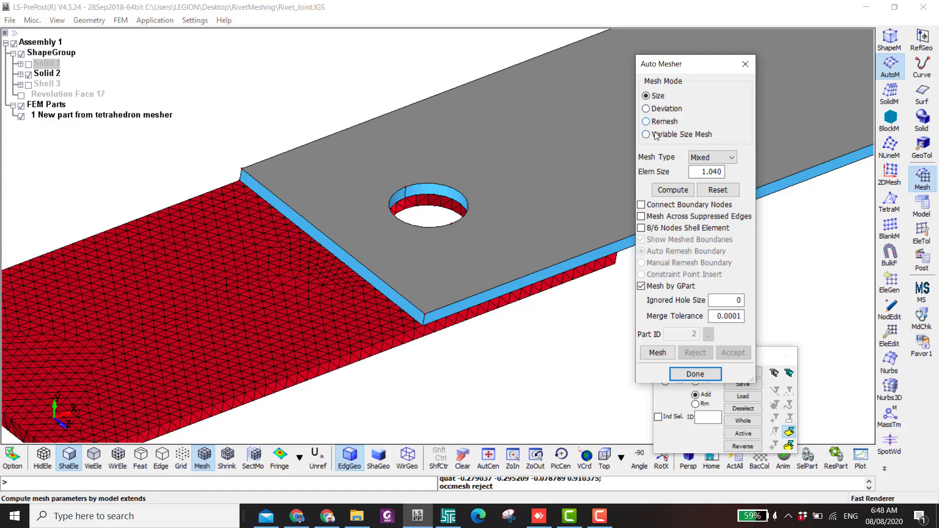
Try a variable-size mesh on Solid 2's upper face with maximum size 0.003 and minimum 0.002, and close the unresponsive program
click(646, 134)
click(537, 180)
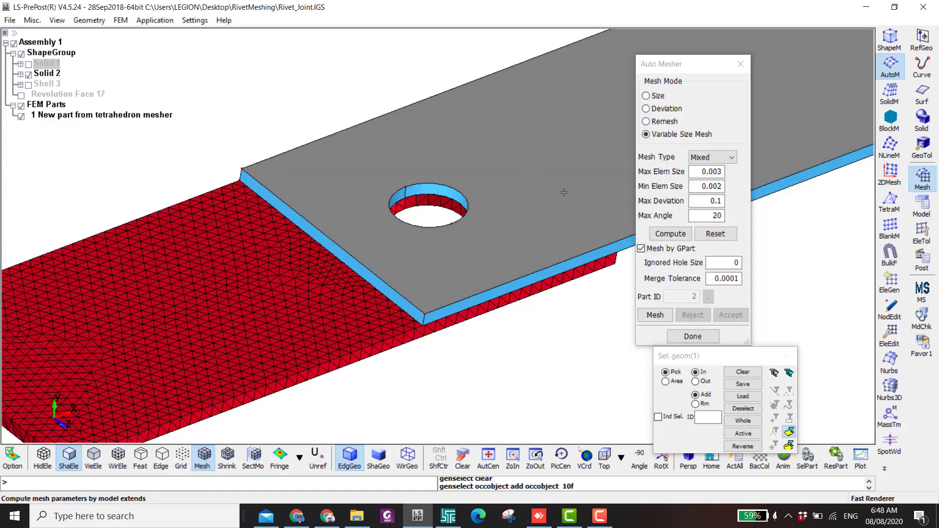
click(666, 318)
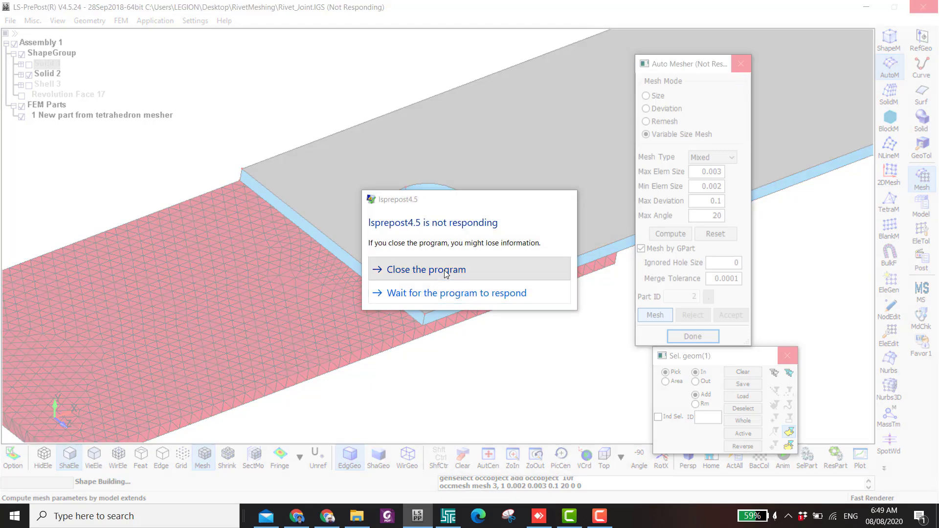
click(444, 270)
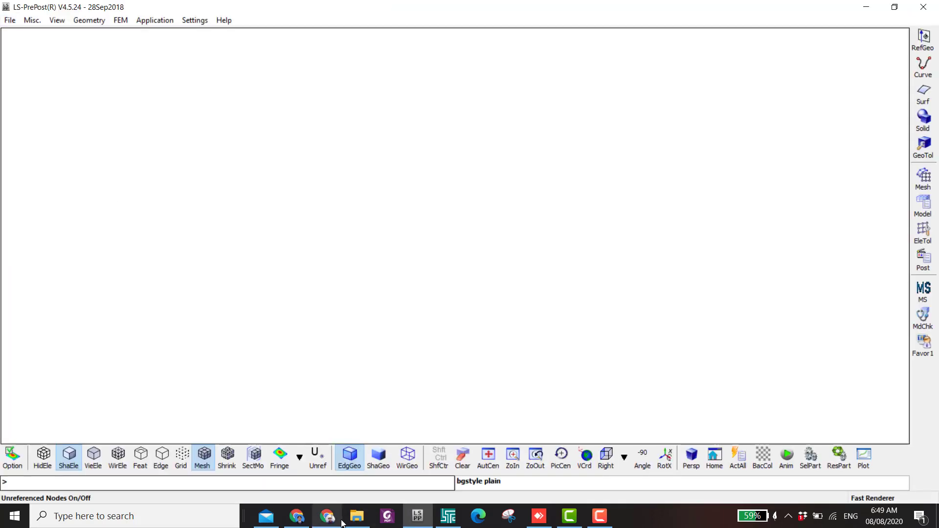
Import Rivet_Joint.IGS into a fresh session in mm, keeping the offered read options, and turn the joint to a side view
drag(158, 171, 470, 330)
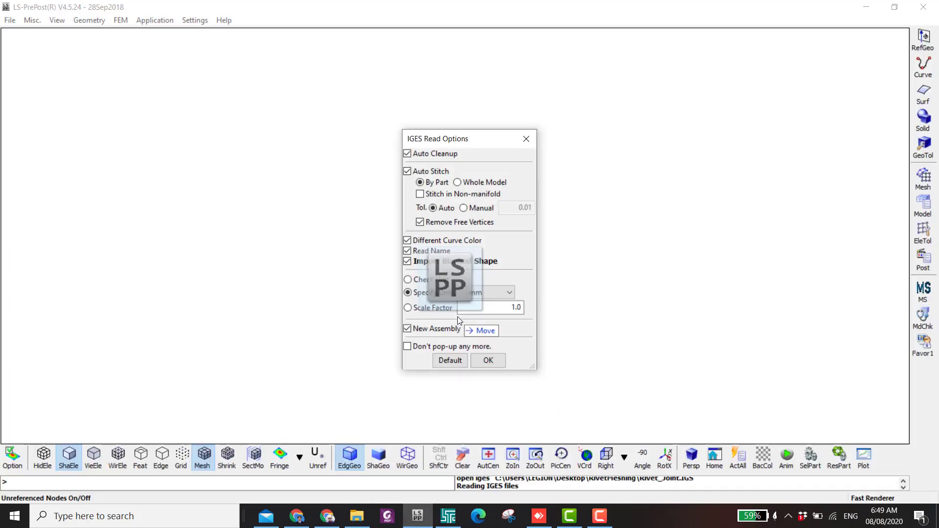
click(482, 362)
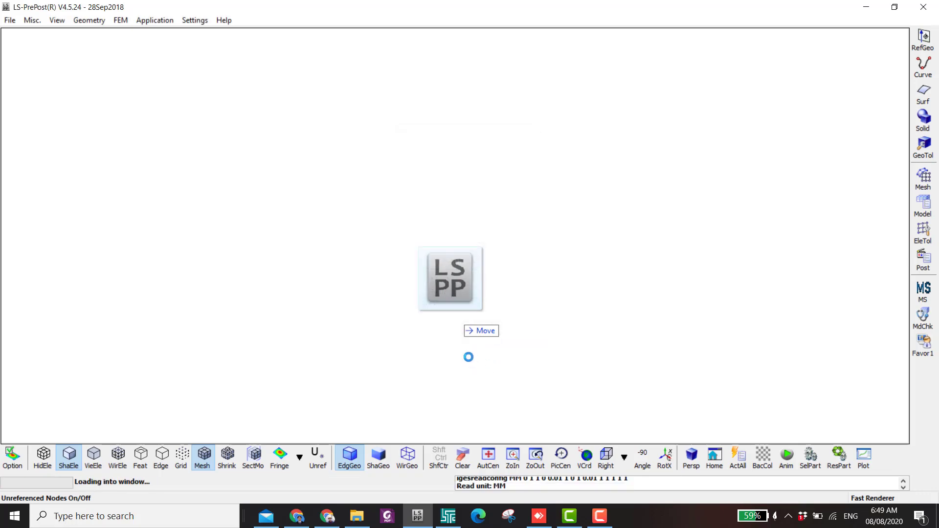
shift+drag(484, 121, 177, 133)
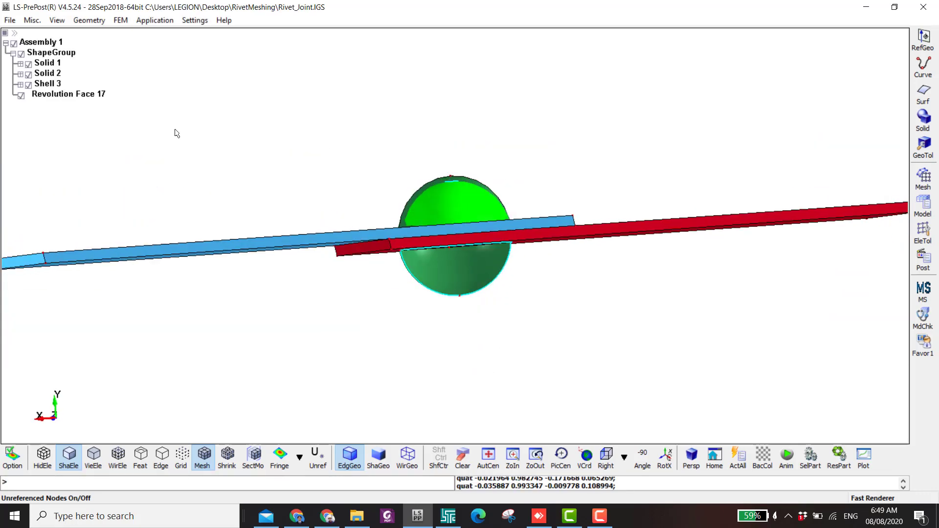
Hide Shell 3, Revolution Face 17 and Solid 1 so that only Solid 2 is displayed
click(28, 85)
shift+drag(351, 167, 7, 52)
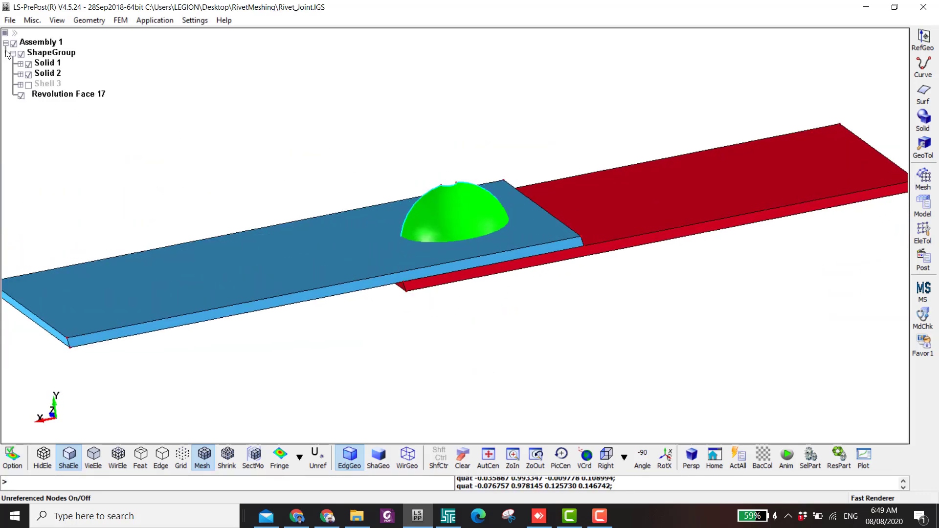
click(21, 96)
click(29, 75)
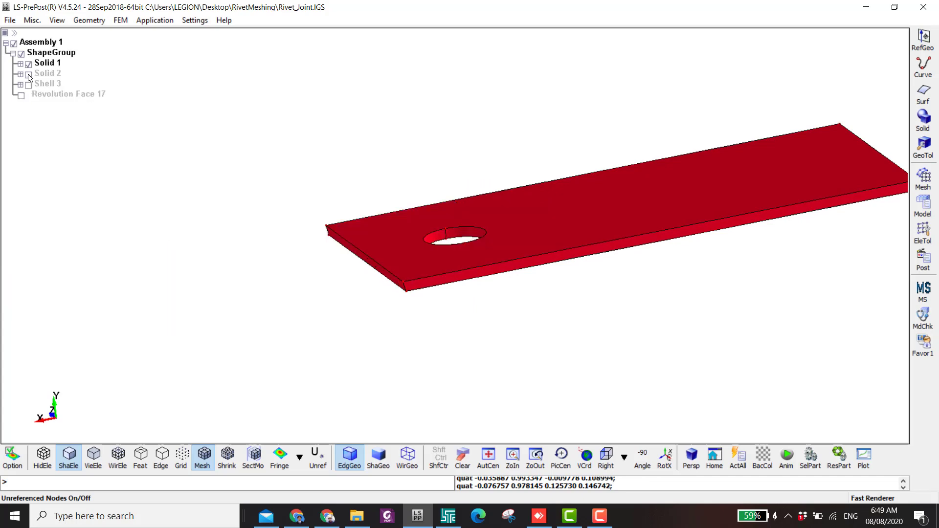
click(28, 76)
click(29, 64)
Try a variable-size auto mesh of all of Solid 2 with the computed sizes, maximum 5.15 and minimum 0.21, and inspect the hole region
click(923, 178)
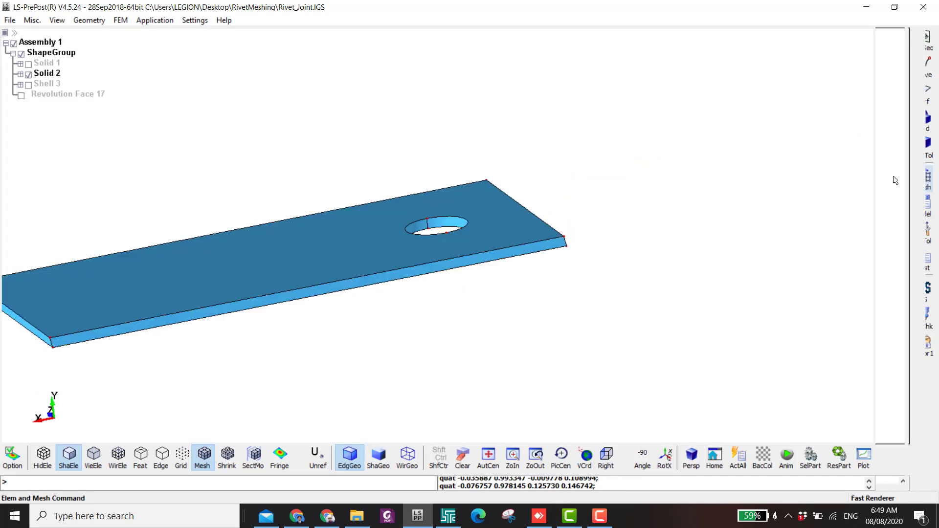
click(891, 74)
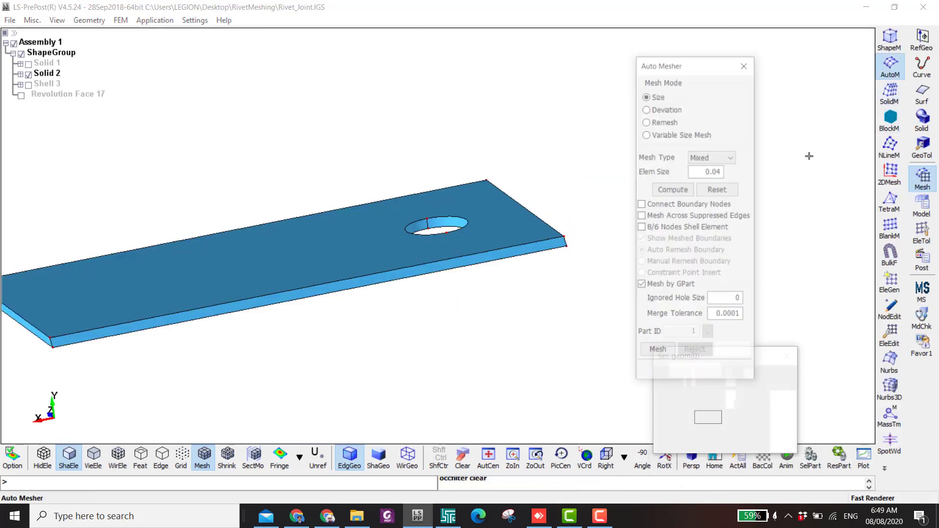
click(646, 135)
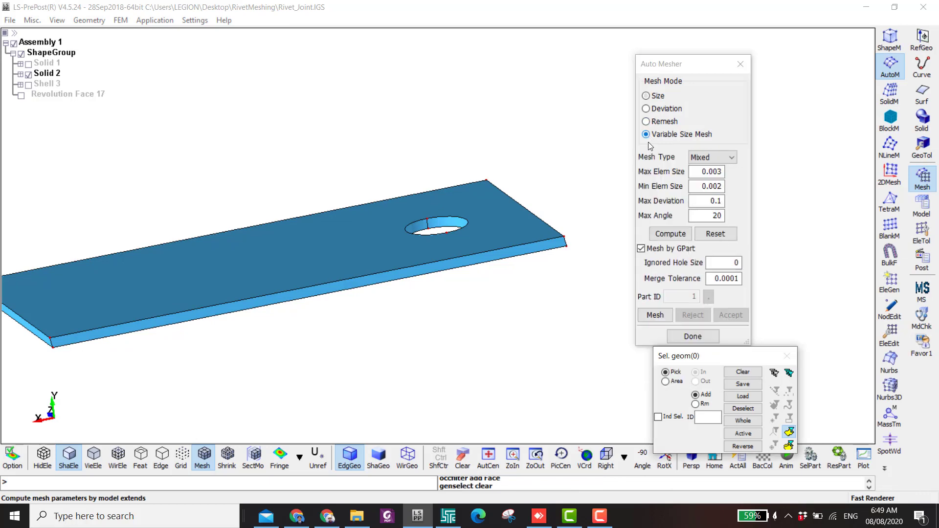
click(47, 74)
click(676, 232)
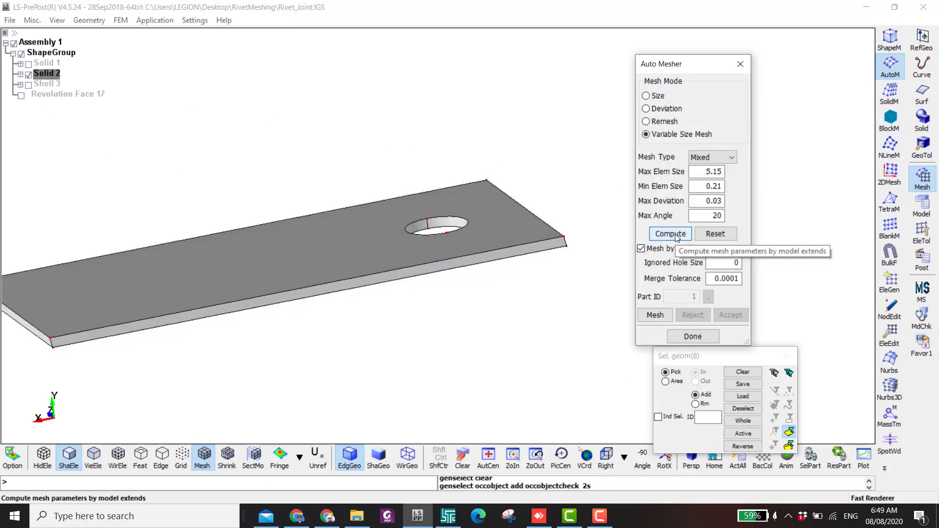
click(655, 316)
scroll(432, 230, up, 5)
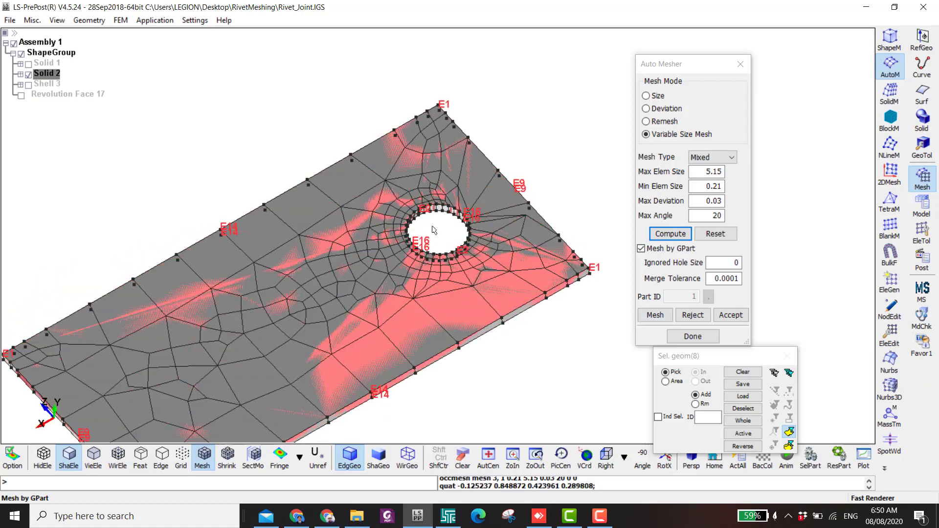
scroll(388, 122, down, 5)
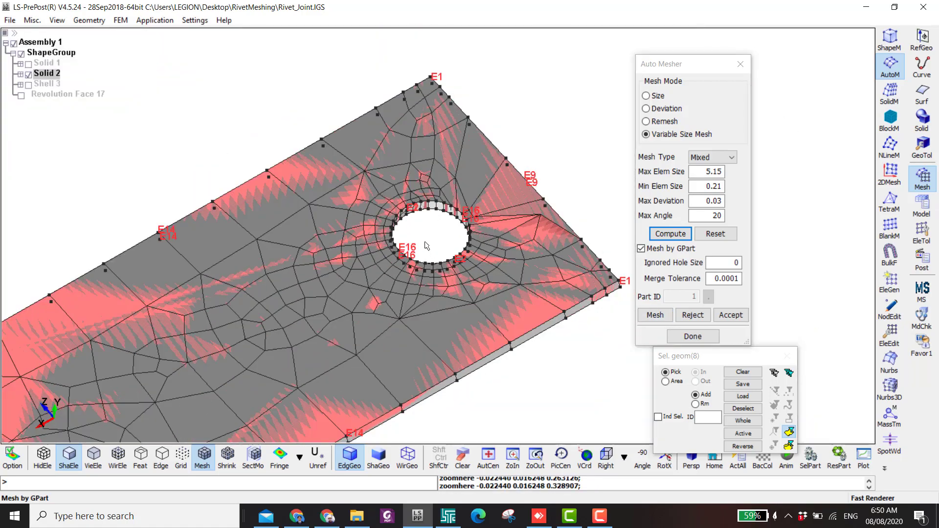
drag(489, 342, 489, 245)
Auto-mesh only Solid 2's upper face in Size mode with the computed element size 1.715
click(654, 98)
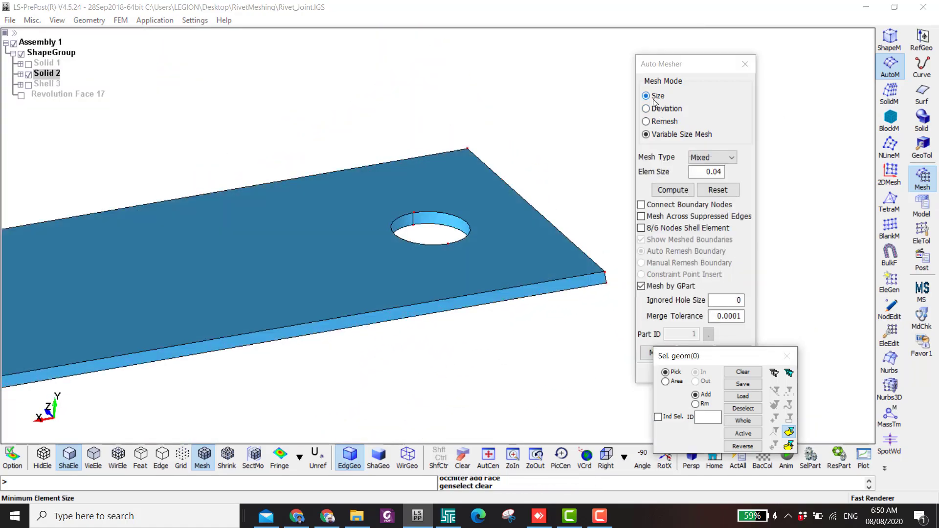
drag(383, 223, 425, 199)
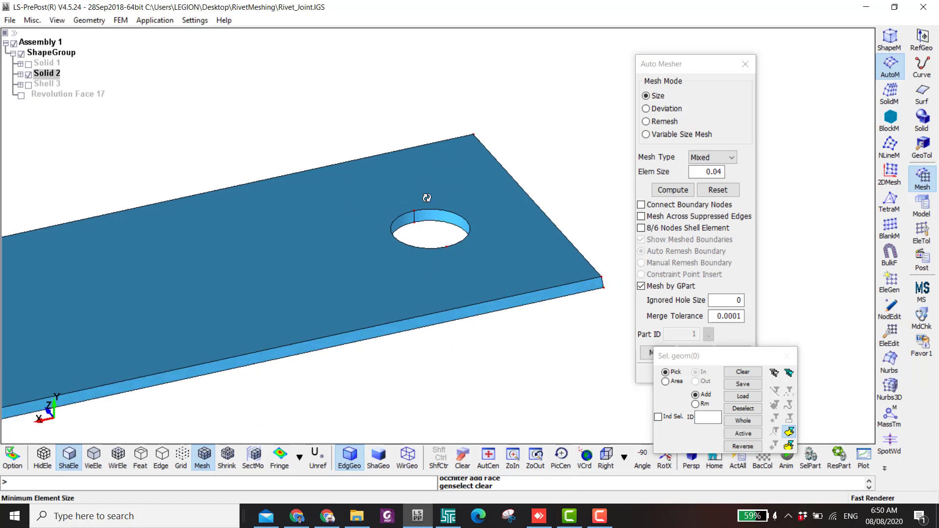
click(425, 199)
click(672, 189)
click(657, 352)
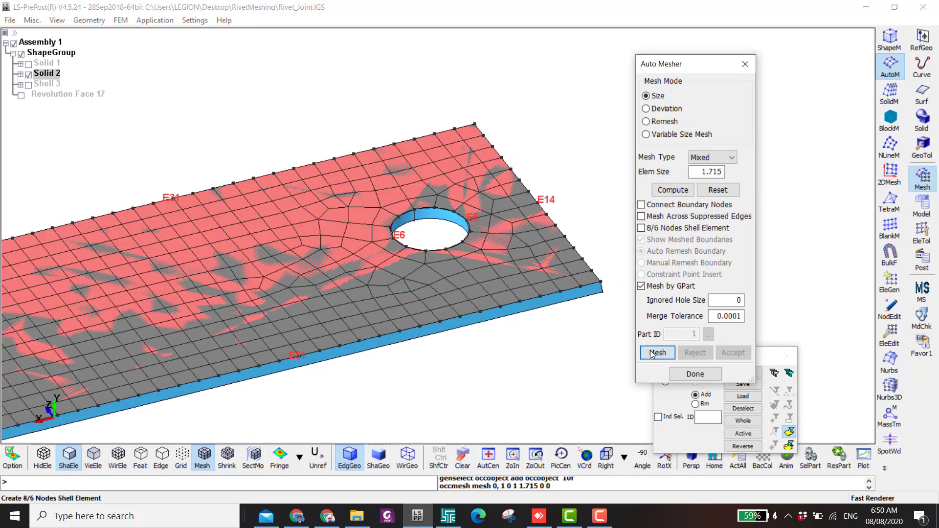
Reject the coarse face mesh, regenerate it with element size 0.5, and accept it
double_click(711, 172)
text(1)
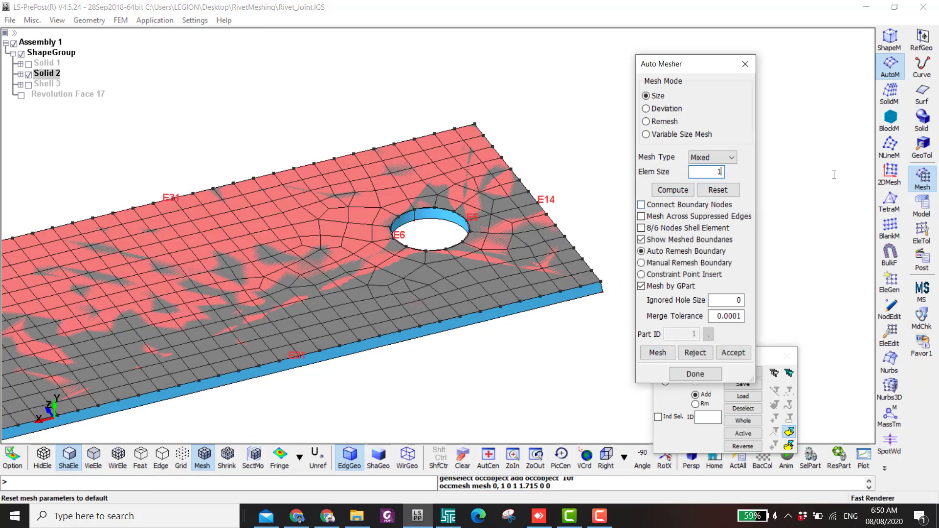
key(Return)
click(695, 352)
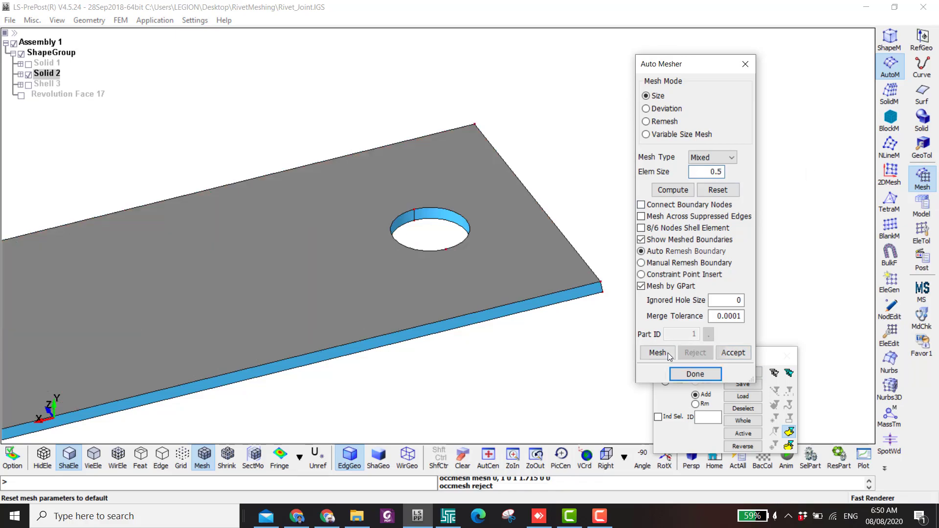
click(657, 352)
drag(430, 205, 429, 226)
click(726, 353)
scroll(424, 213, up, 2)
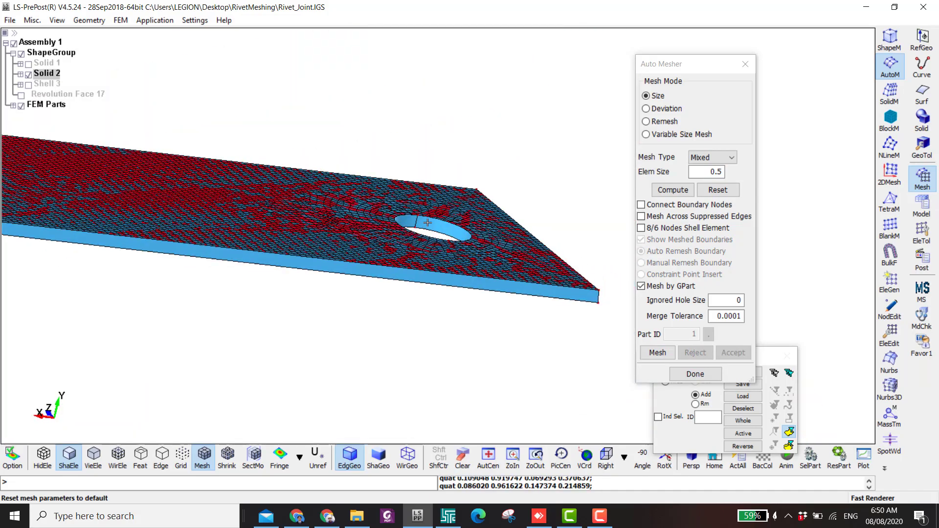
Mesh one half of the hole's cylindrical wall in Solid 2 with element size 0.5 and inspect it
click(429, 226)
scroll(406, 162, up, 3)
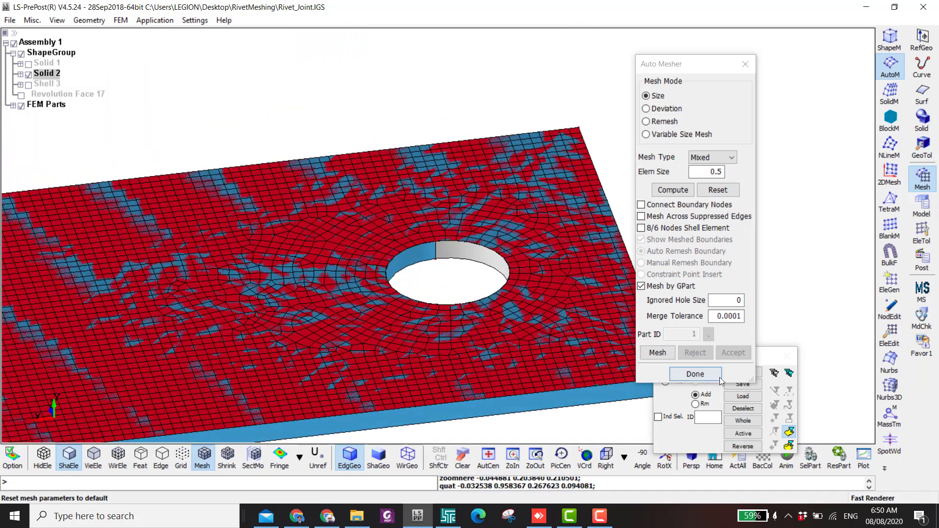
click(657, 352)
scroll(447, 280, up, 3)
scroll(447, 280, down, 2)
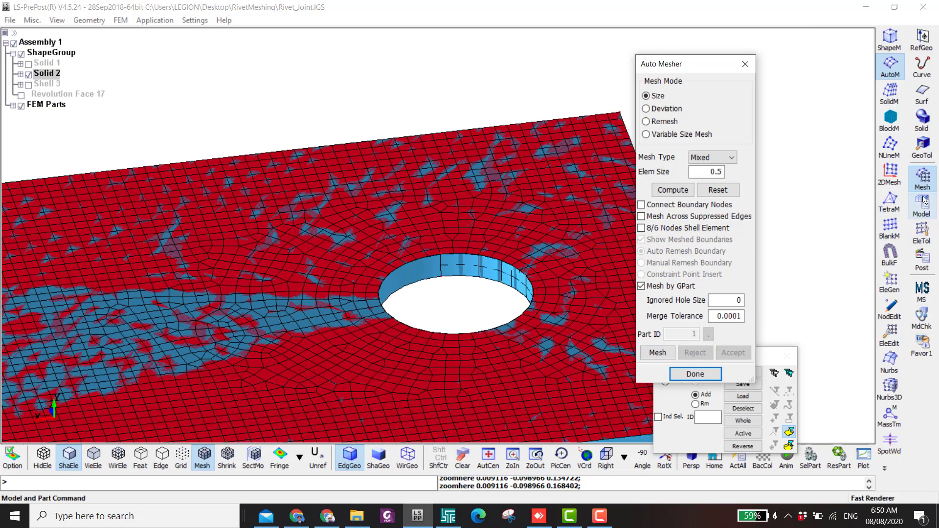
Open element generation and switch it to solid elements
click(921, 229)
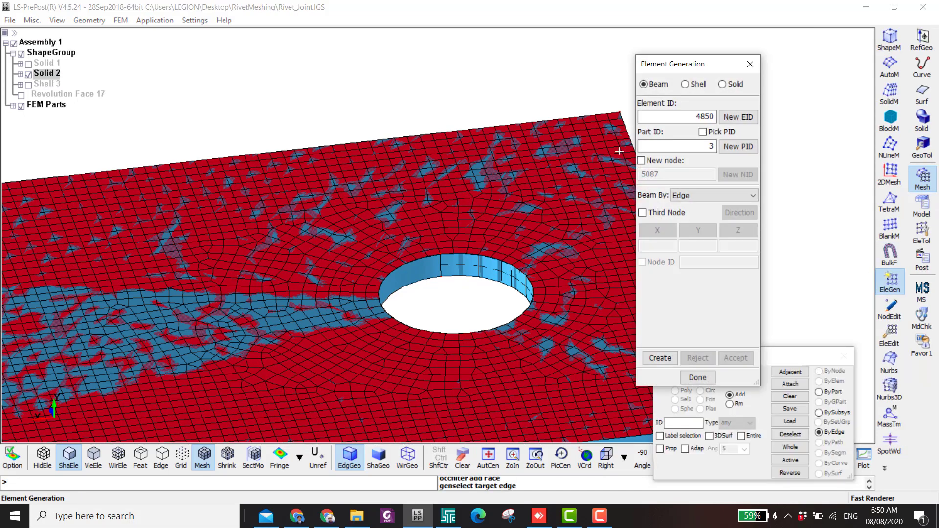
click(722, 84)
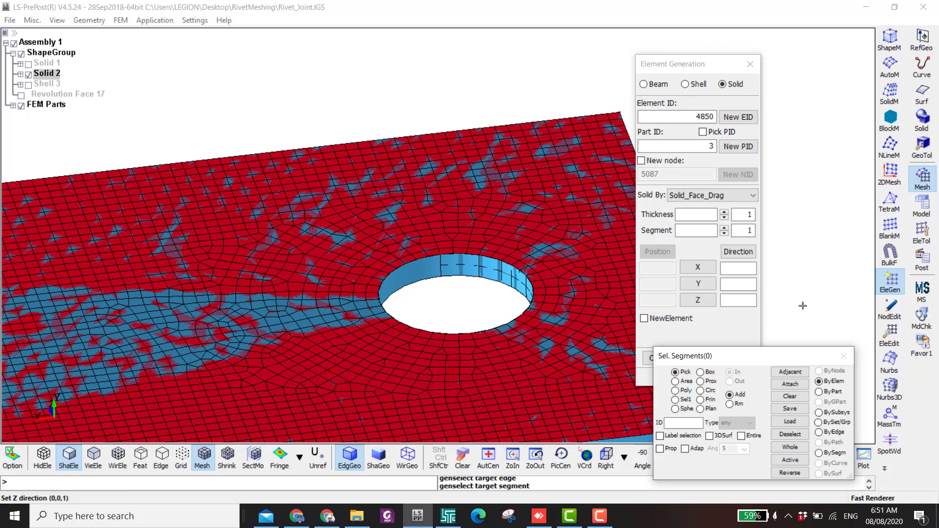
Measure the plate's thickness between the upper and lower nodes of the vertical edge on the hole wall
click(921, 229)
click(888, 338)
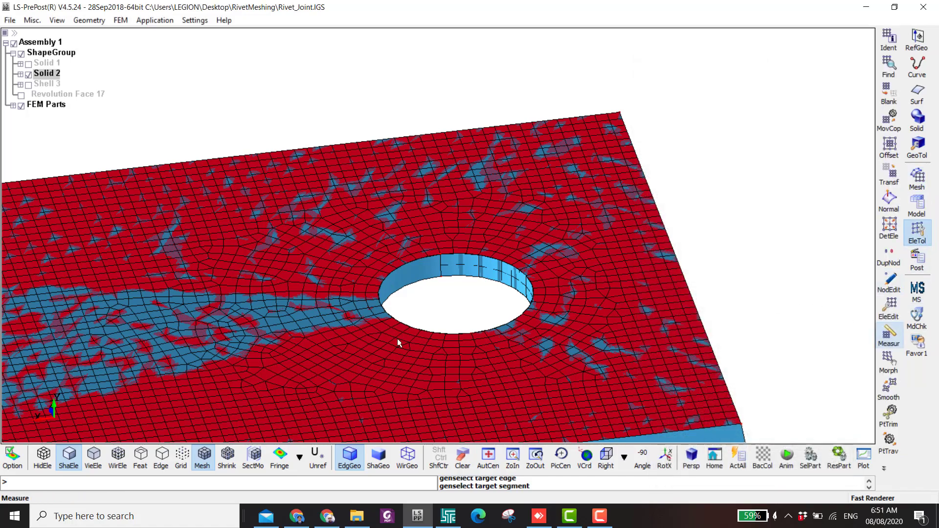
scroll(455, 280, up, 3)
scroll(455, 280, up, 2)
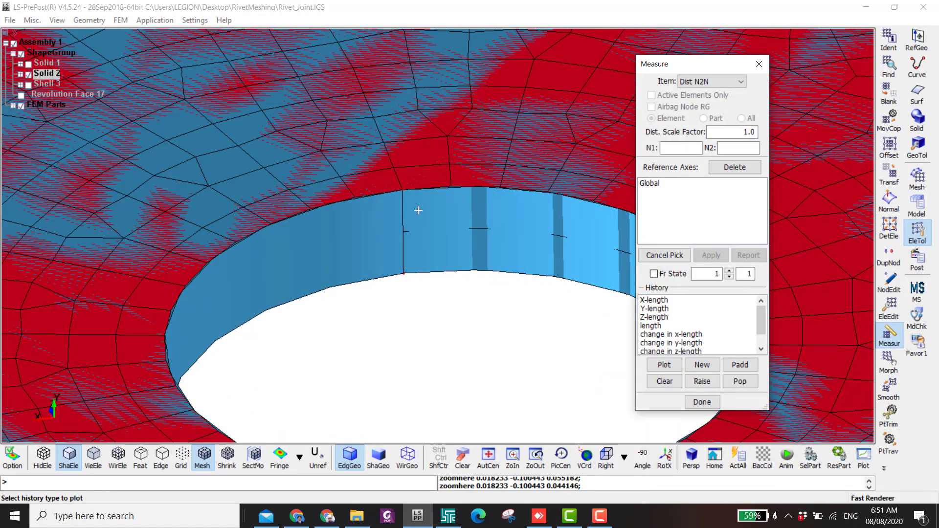
click(405, 278)
click(404, 275)
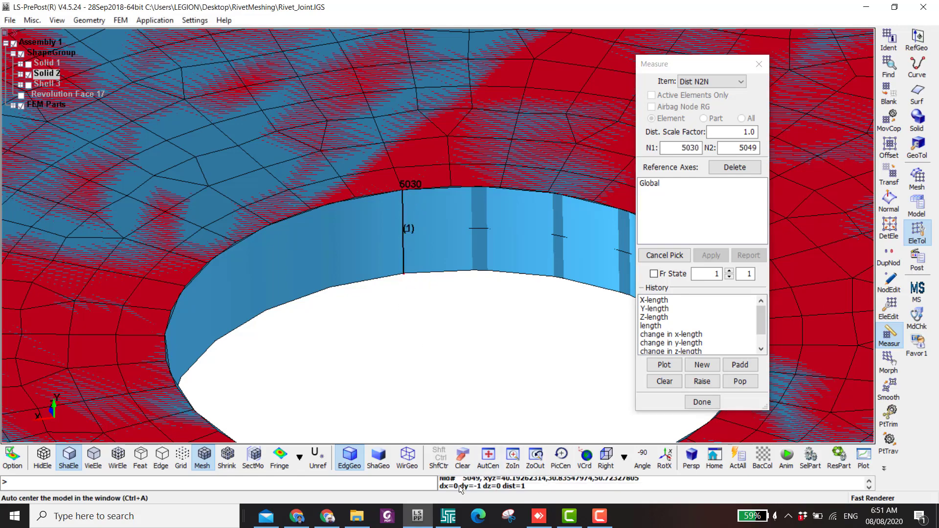
scroll(372, 300, down, 5)
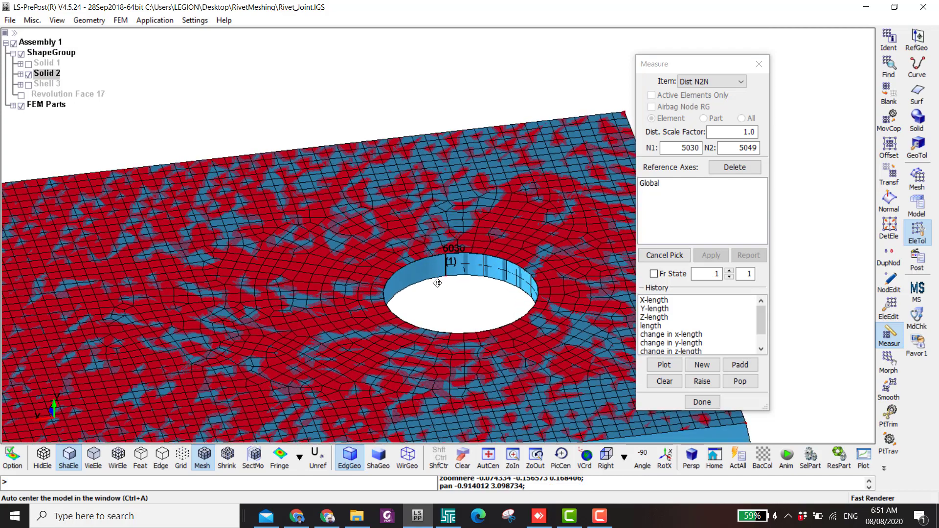
click(758, 64)
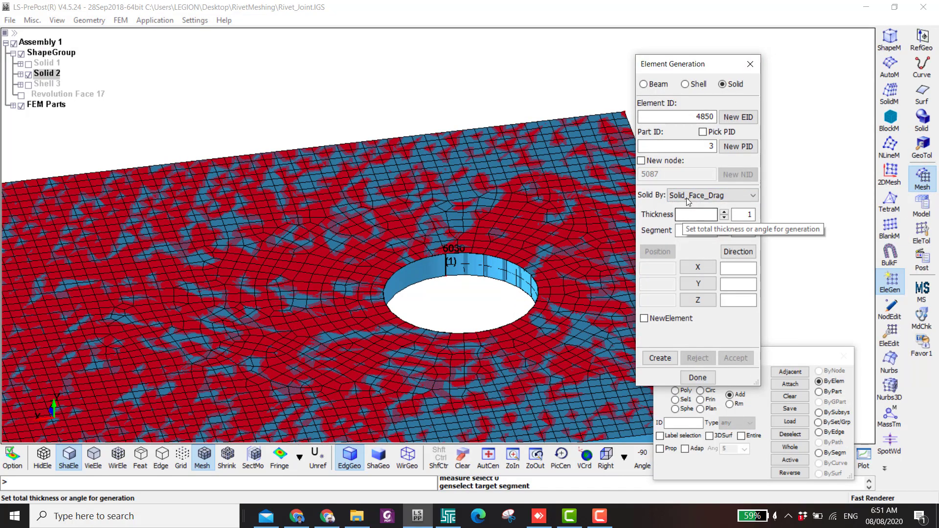
Set solid generation to Shell_Drag, select the upper-face shell mesh by part, and set thickness 1 with 3 segments
click(723, 195)
click(697, 233)
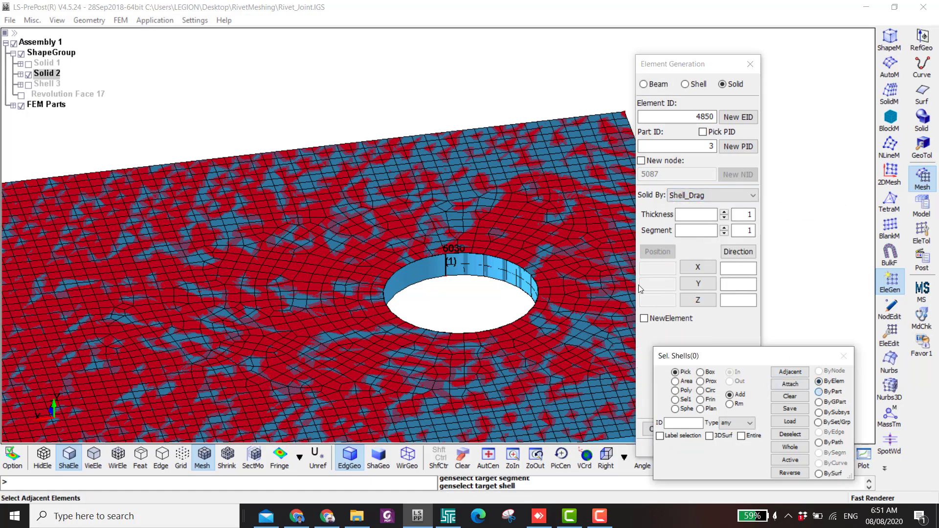
click(547, 182)
click(683, 215)
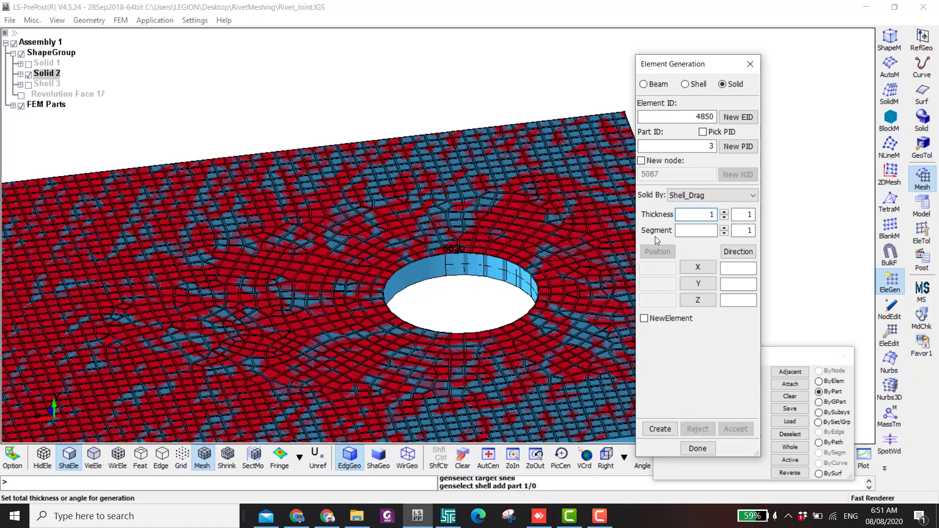
click(725, 227)
click(725, 227)
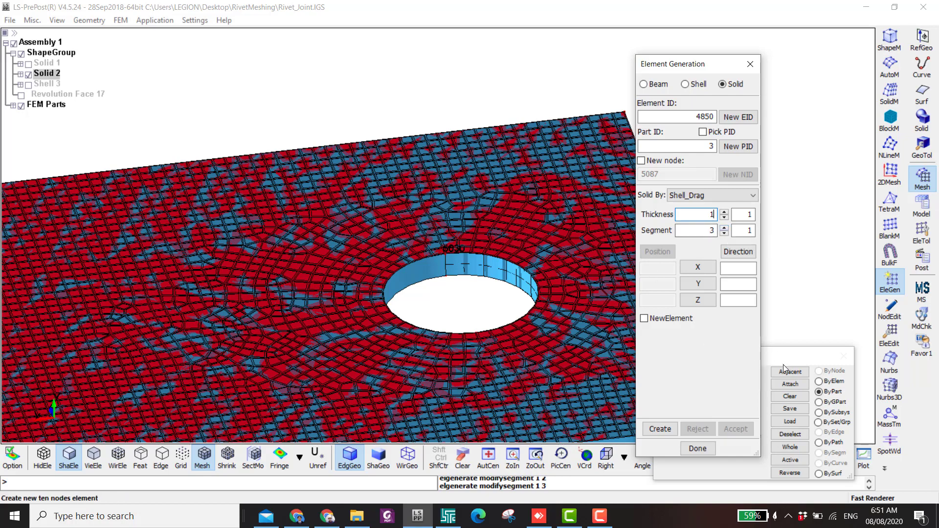
drag(783, 365, 287, 235)
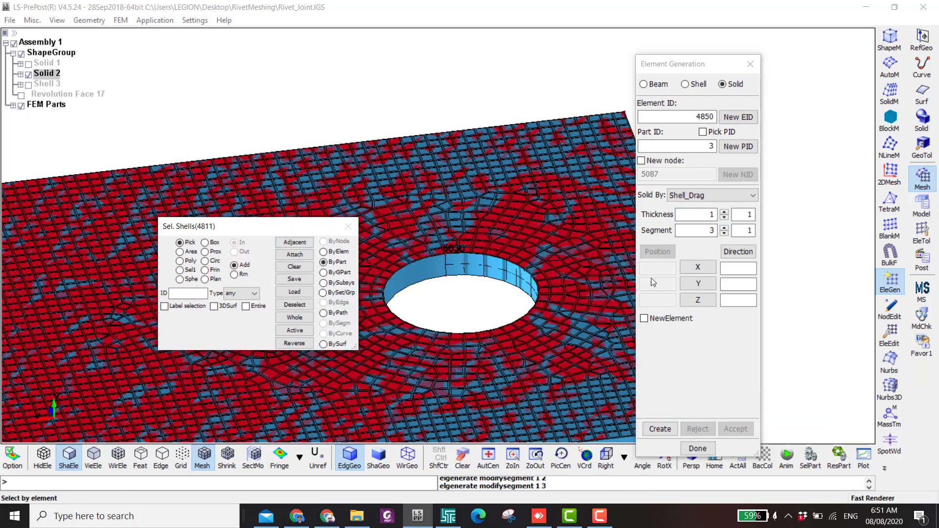
Define the drag direction as 0, -1, 0 from two hole-wall nodes, and create and accept the solid elements
click(703, 284)
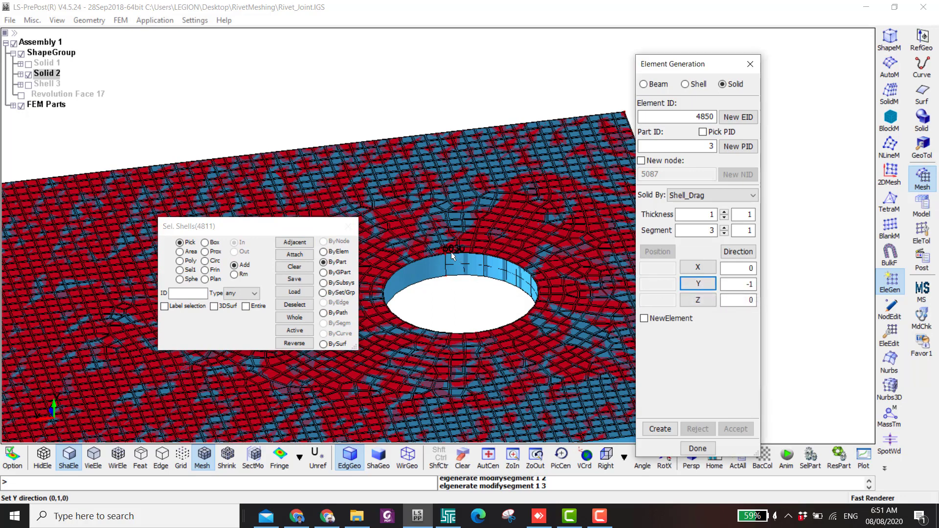
scroll(447, 252, up, 2)
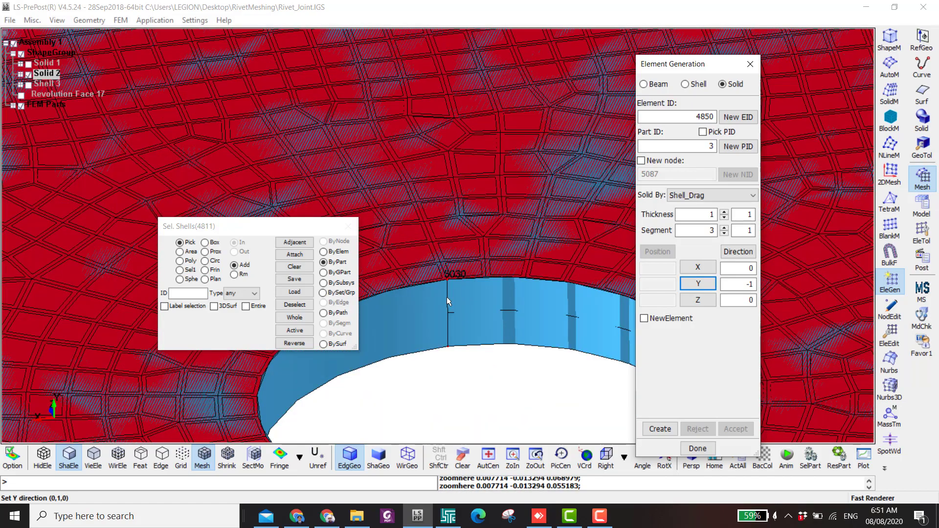
scroll(447, 297, down, 2)
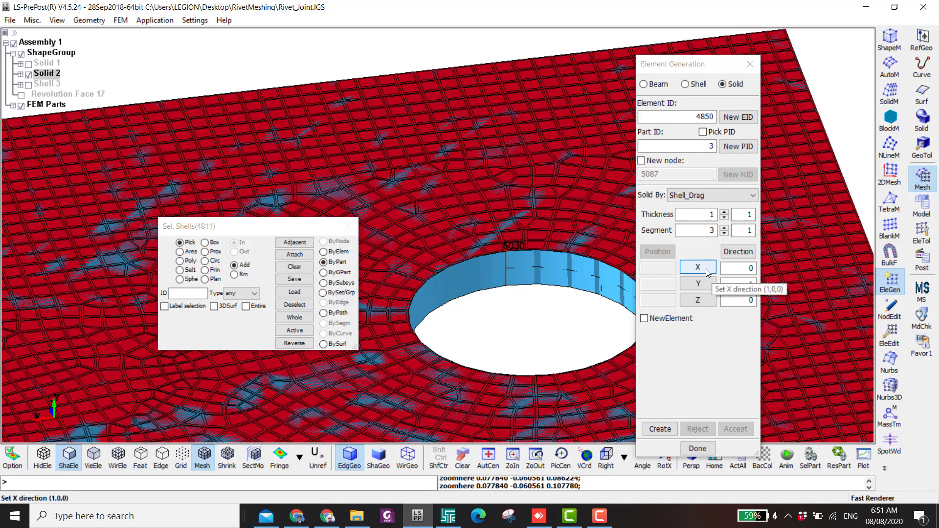
click(706, 285)
click(737, 252)
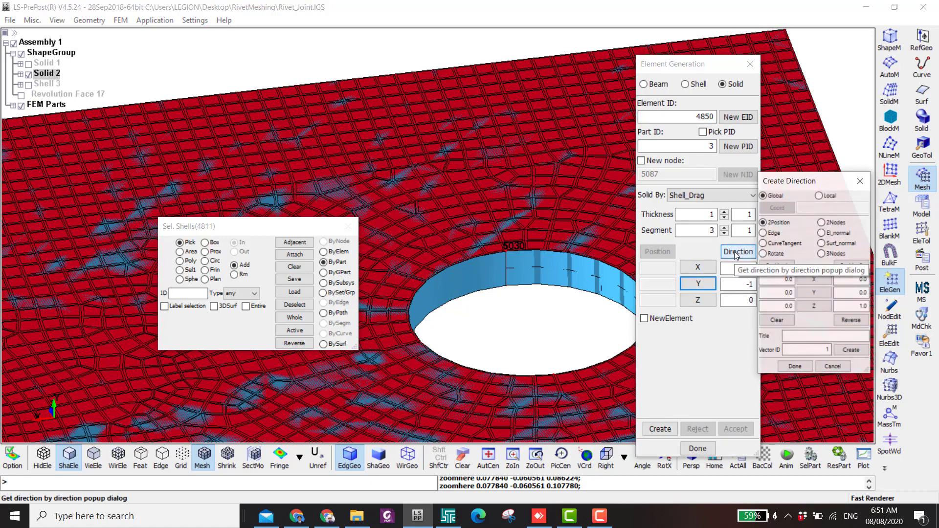
drag(811, 185, 405, 105)
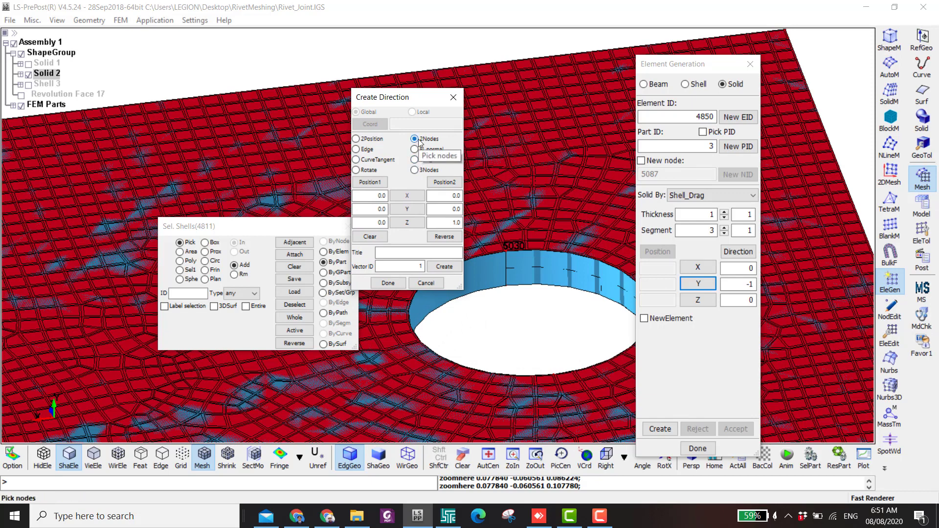
click(511, 283)
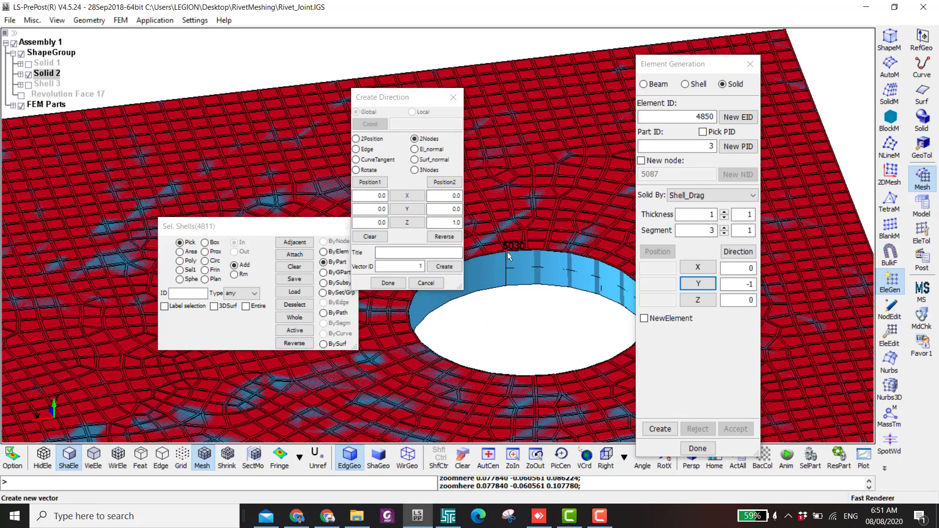
click(508, 287)
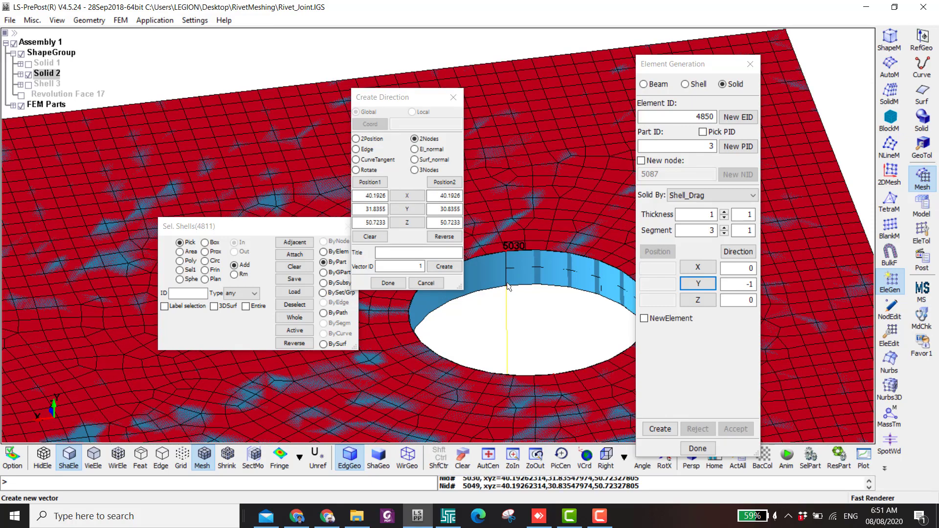
click(389, 283)
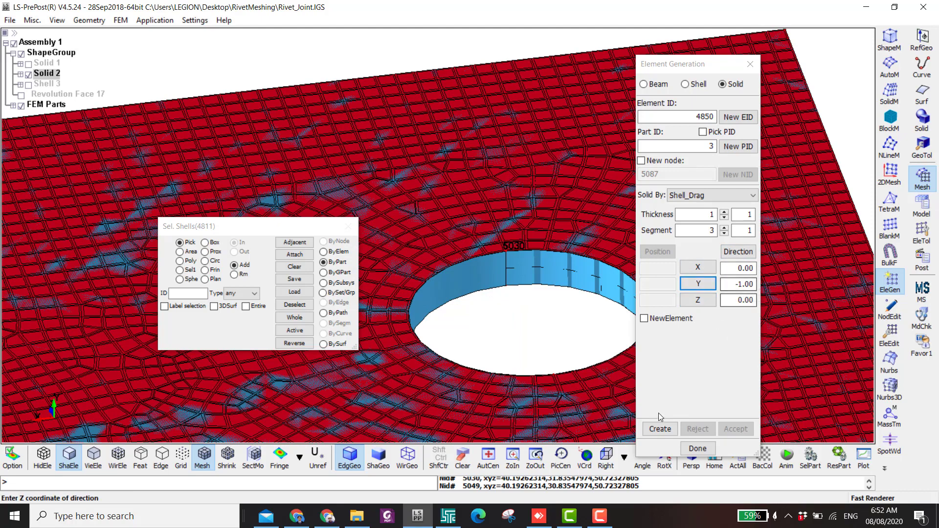
click(666, 432)
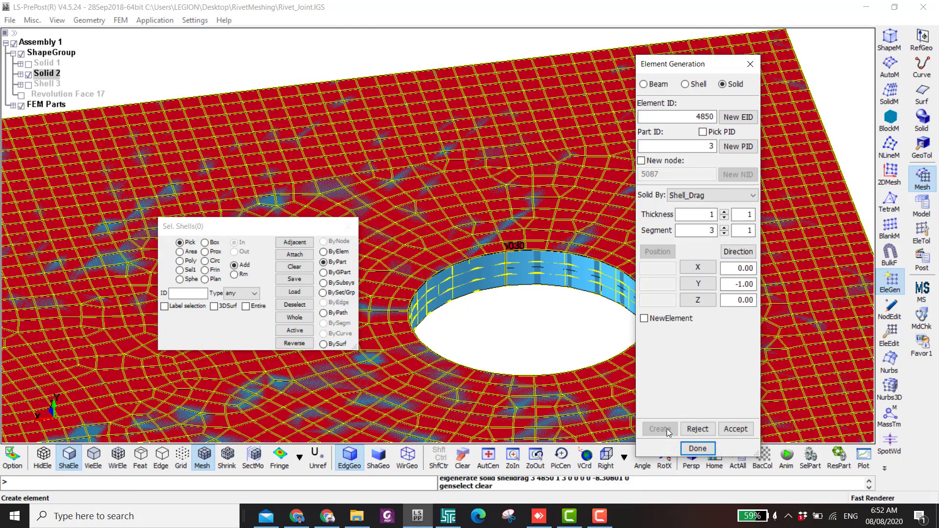
click(733, 429)
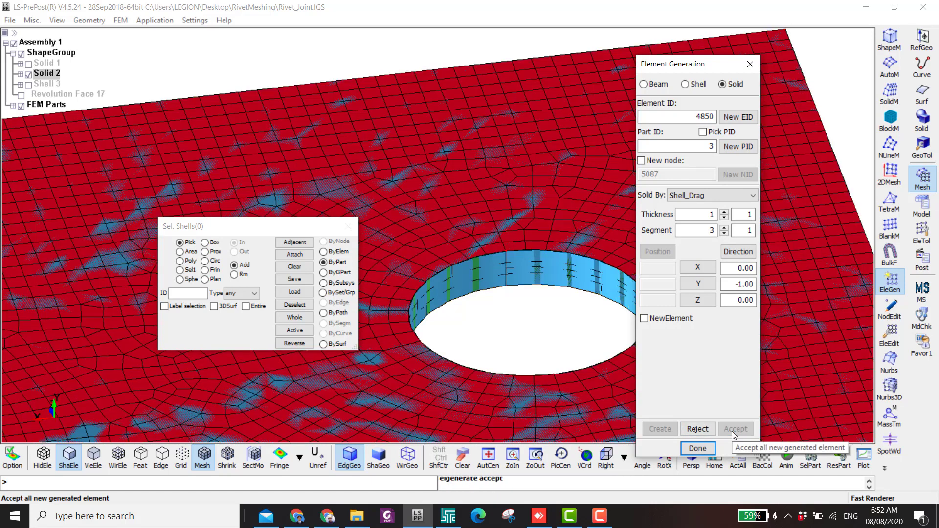
Hide Solid 2 and the parts LSHELL1 and LSHELL2, and inspect the solid mesh of part 3
click(29, 75)
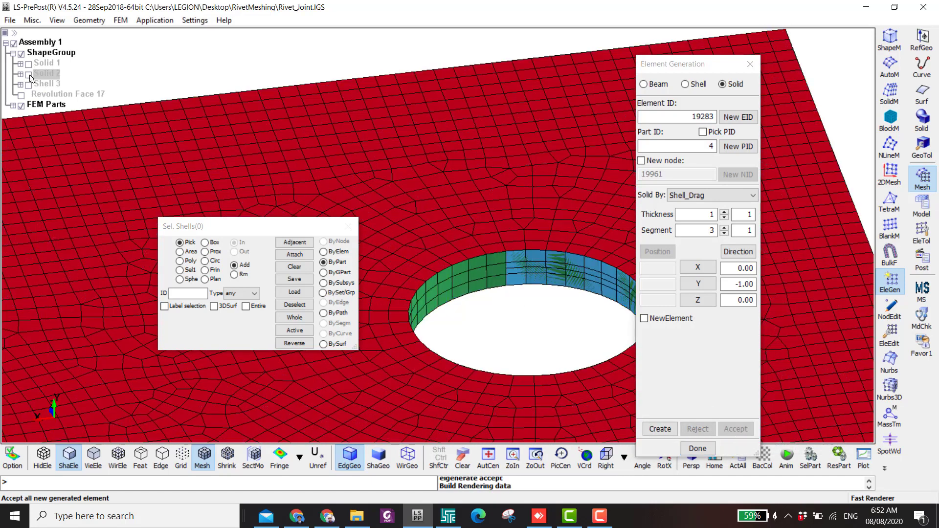
click(14, 106)
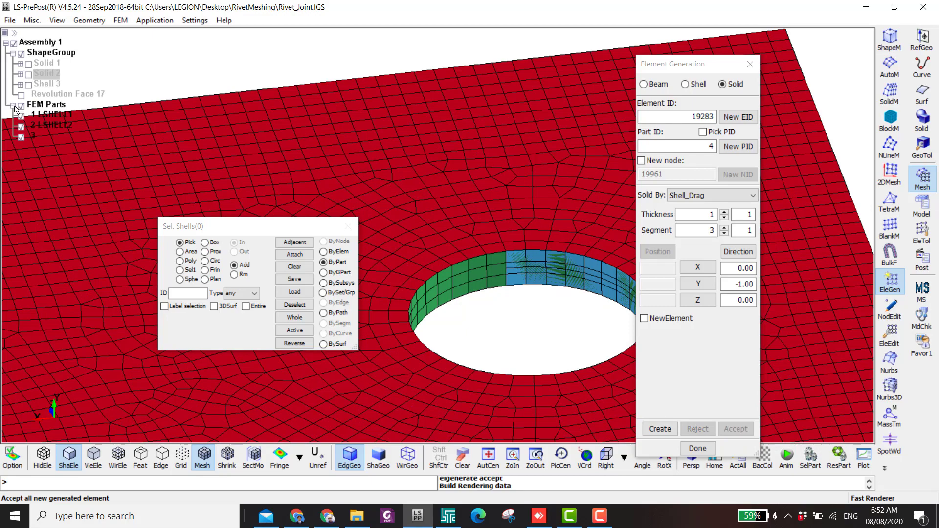
click(20, 126)
click(21, 116)
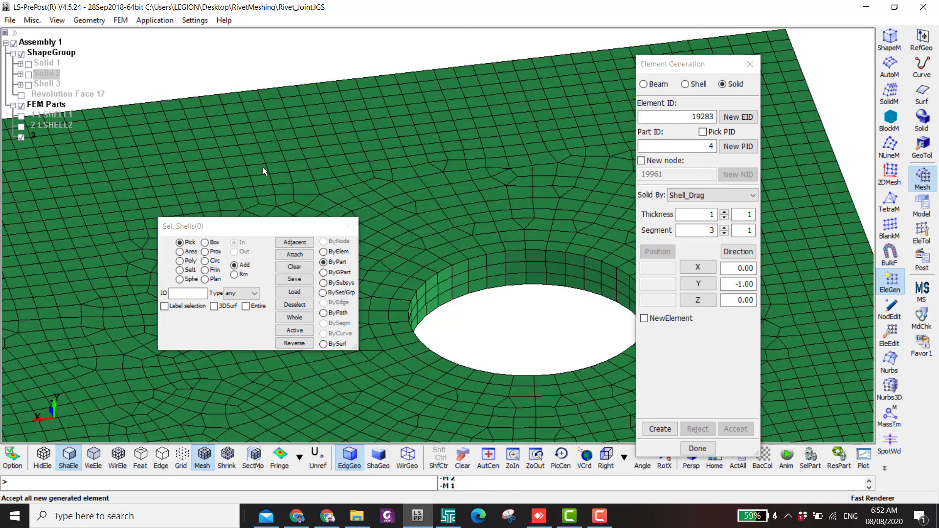
scroll(427, 186, down, 5)
shift+drag(422, 188, 471, 189)
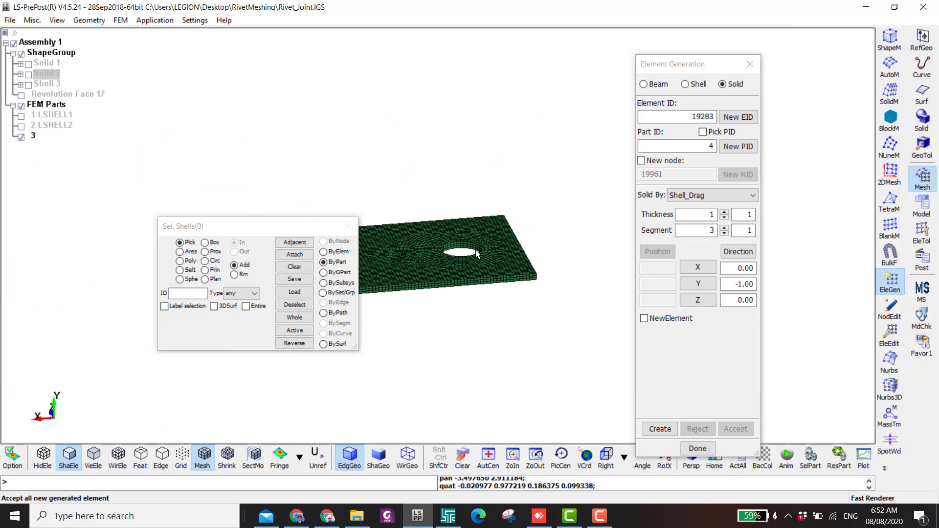
scroll(502, 255, up, 3)
shift+middle_drag(502, 255, 565, 228)
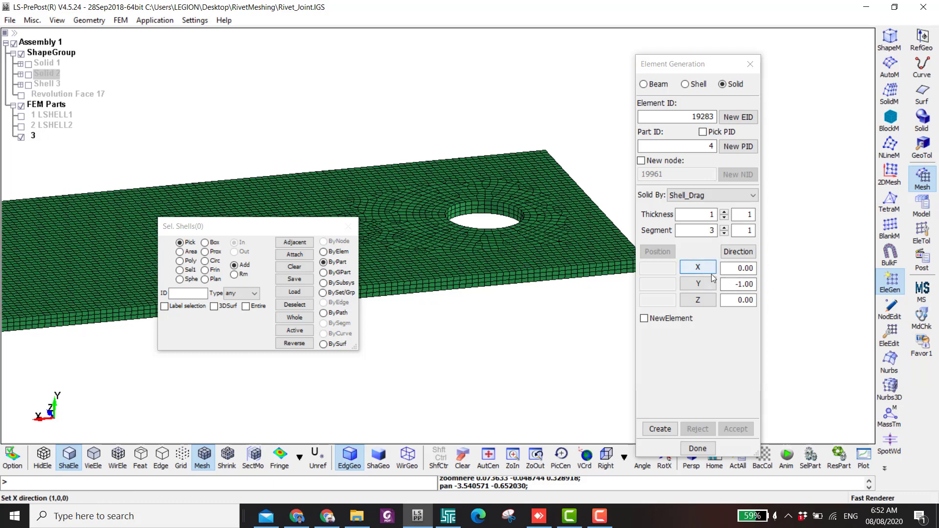
Select all nodes of part 3 for translation and set a distance of -1 along Y
click(930, 234)
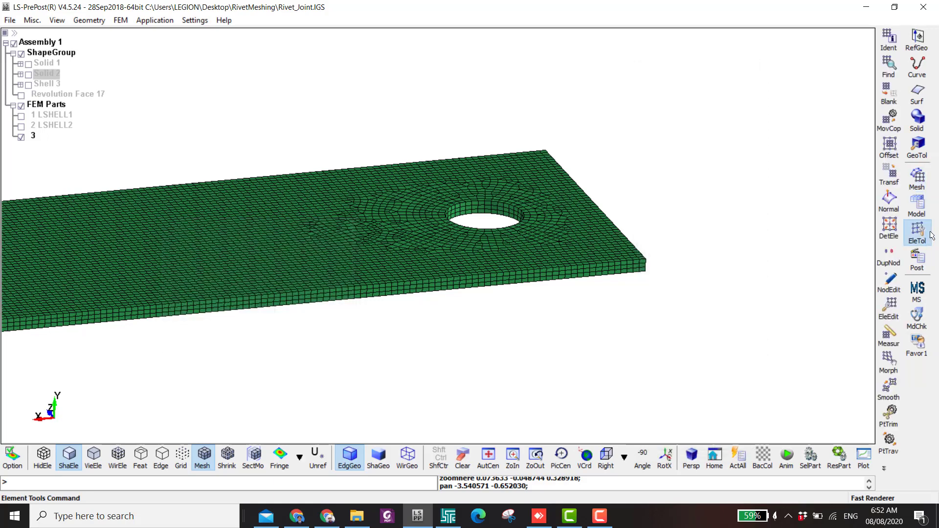
click(889, 172)
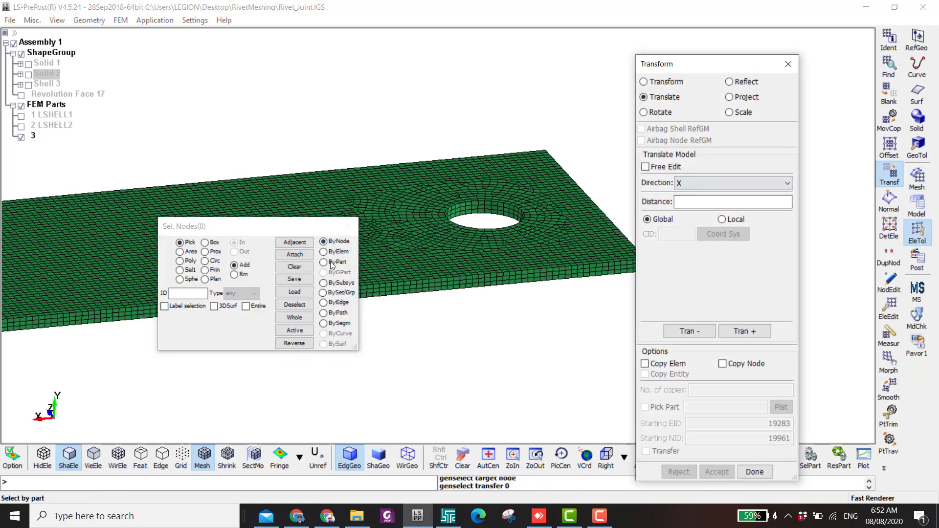
click(332, 263)
click(441, 267)
click(678, 183)
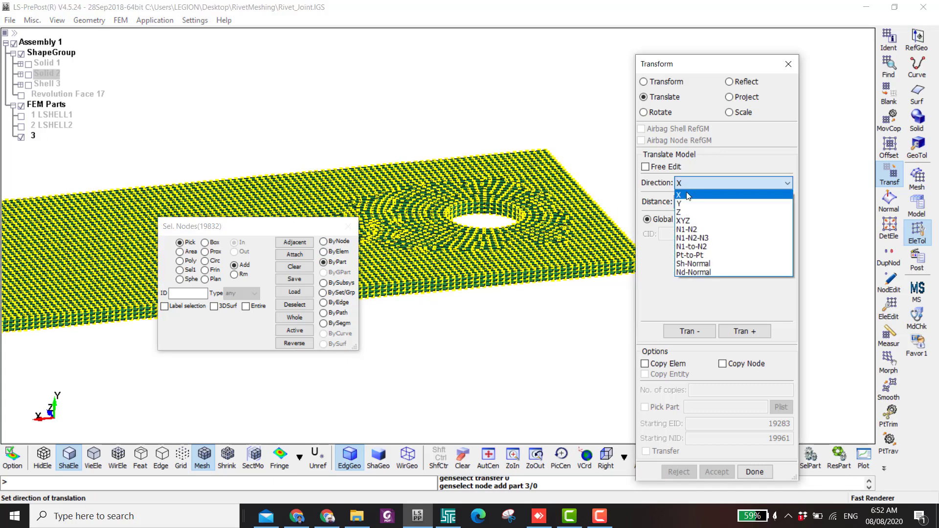
click(690, 203)
click(690, 201)
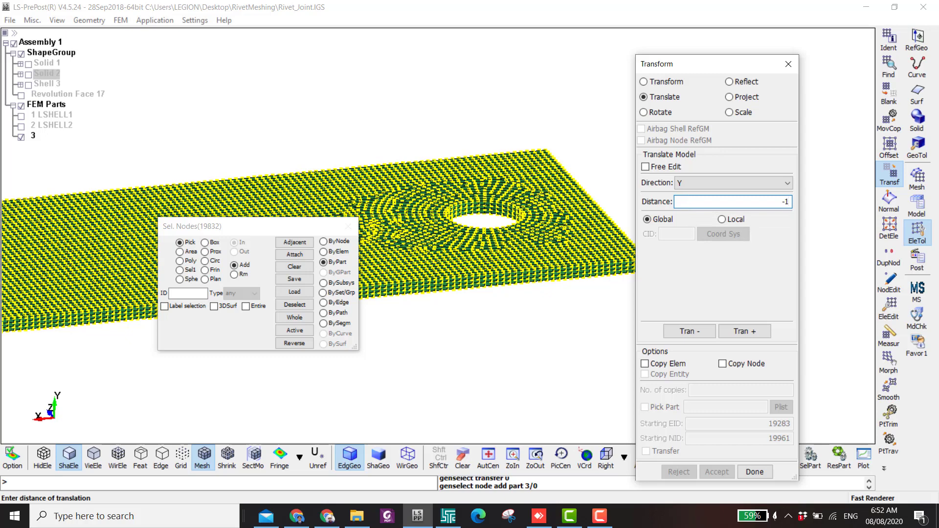
Copy the plate's elements into part 10 with the translation, check the stacked plates from below, and accept the copy
click(664, 364)
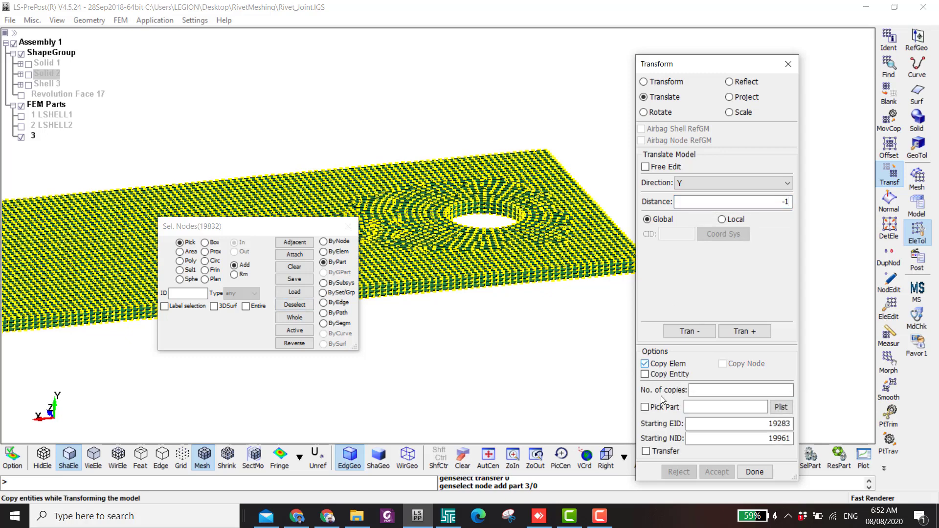
click(705, 407)
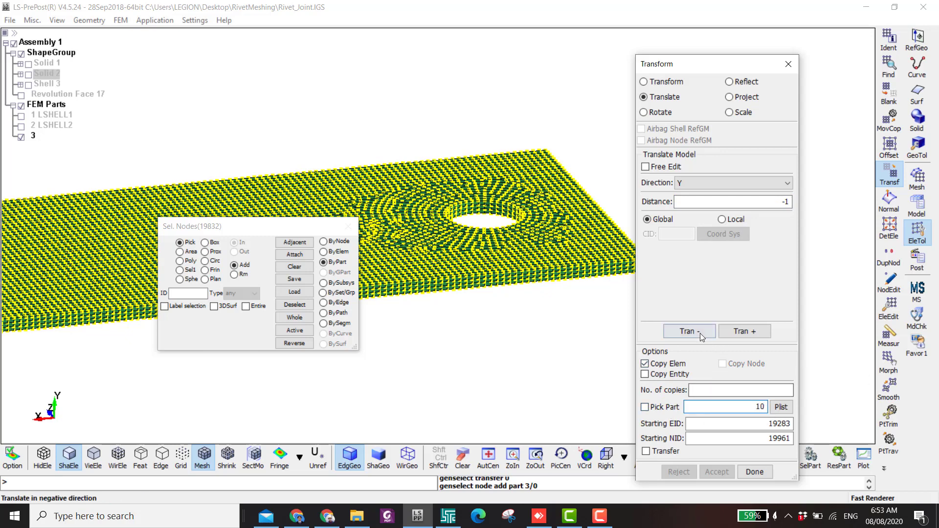
click(731, 331)
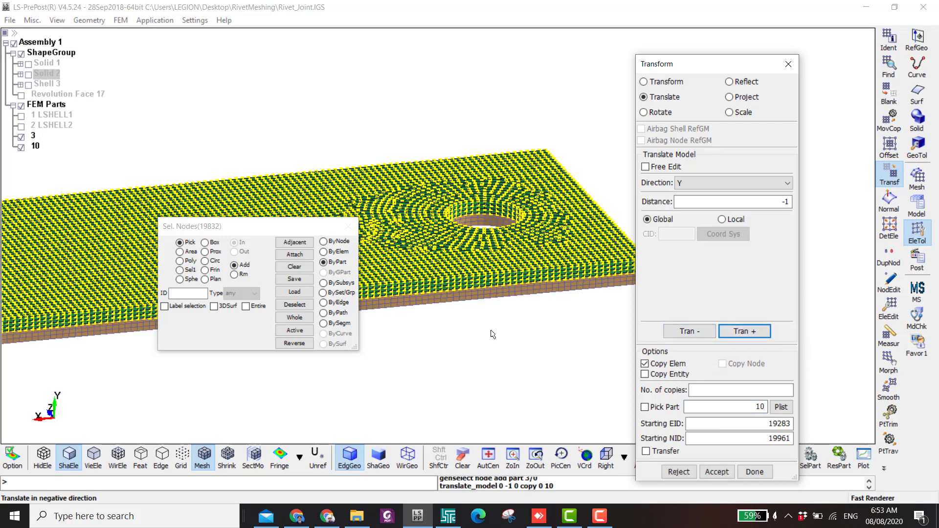
scroll(497, 336, up, 1)
shift+drag(497, 337, 525, 224)
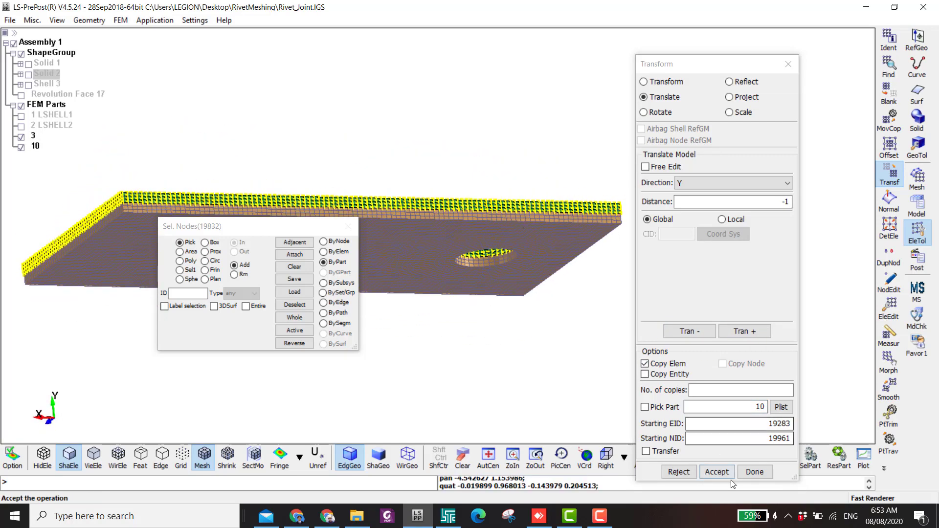
click(721, 471)
shift+drag(570, 318, 553, 206)
click(644, 112)
click(722, 258)
click(786, 430)
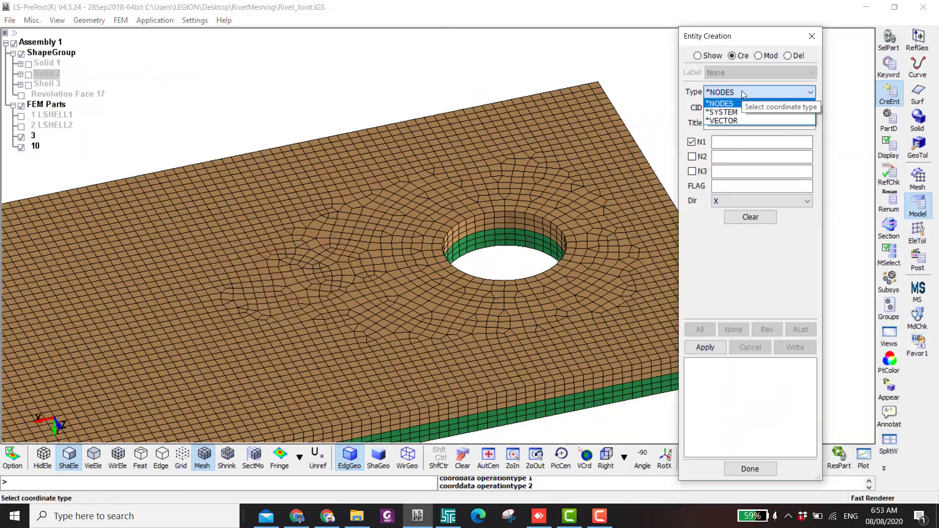
scroll(587, 231, down, 5)
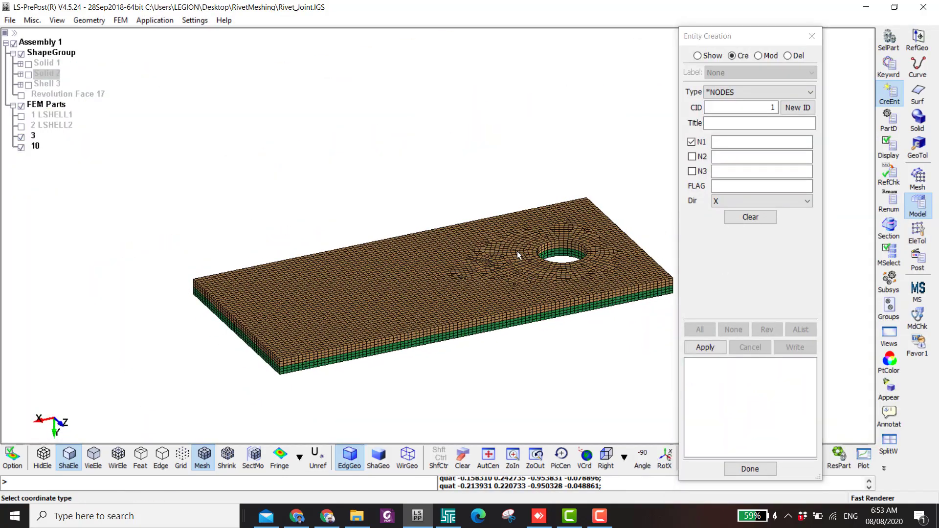
scroll(518, 251, up, 5)
click(812, 36)
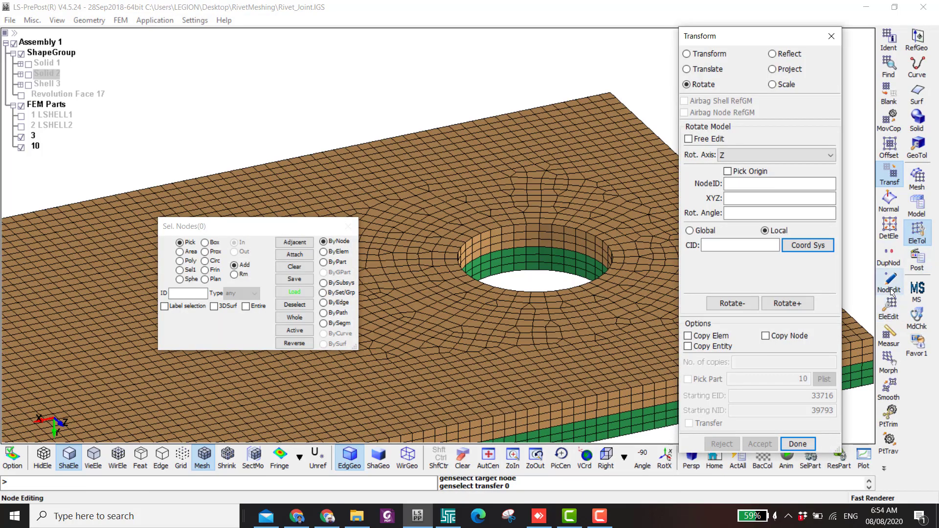
Set up creation of a single node from a finite element position, using the average centre of selected nodes
click(916, 182)
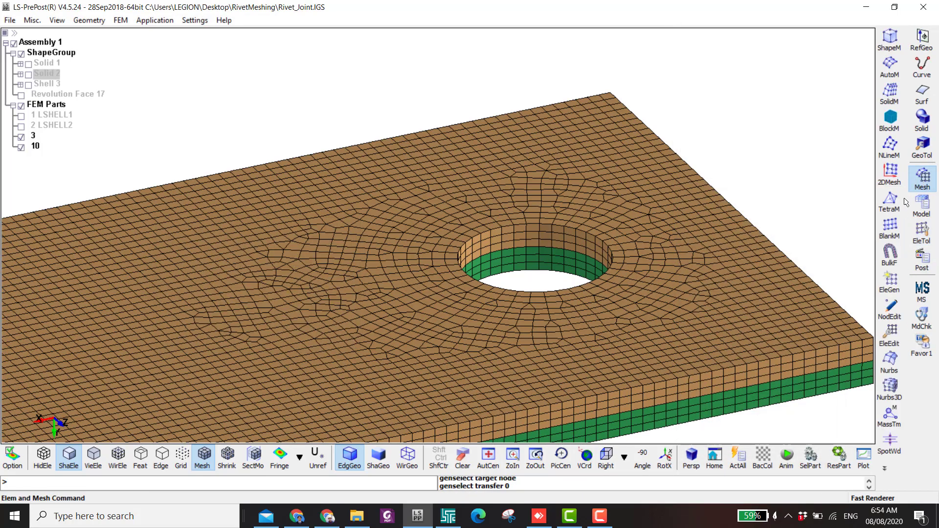
click(889, 309)
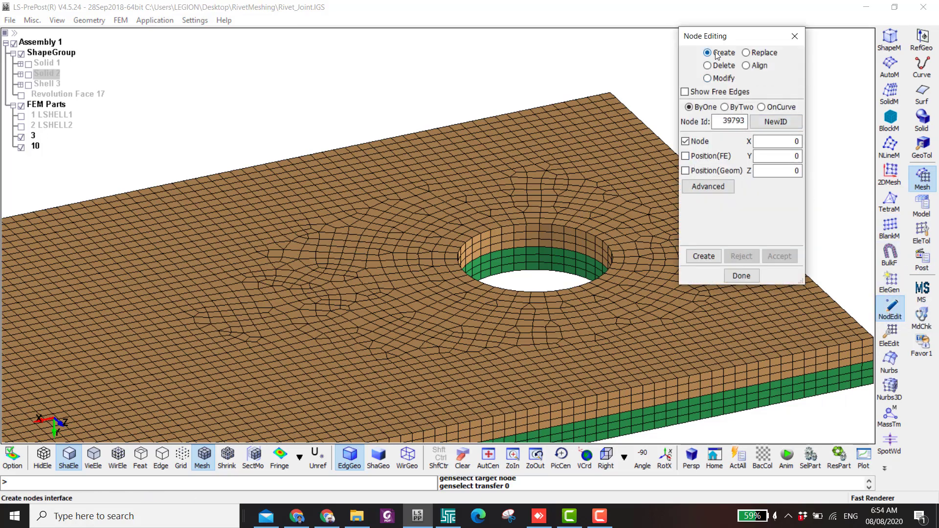
click(686, 157)
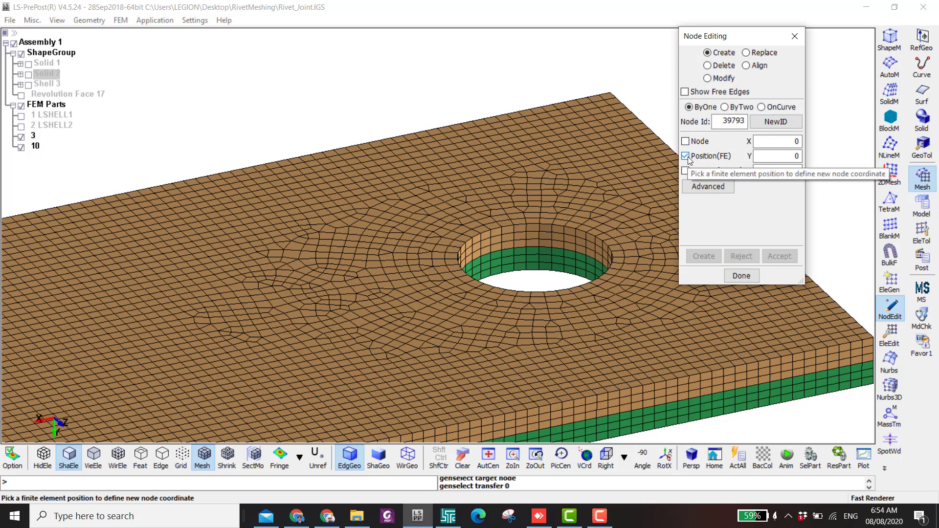
click(688, 188)
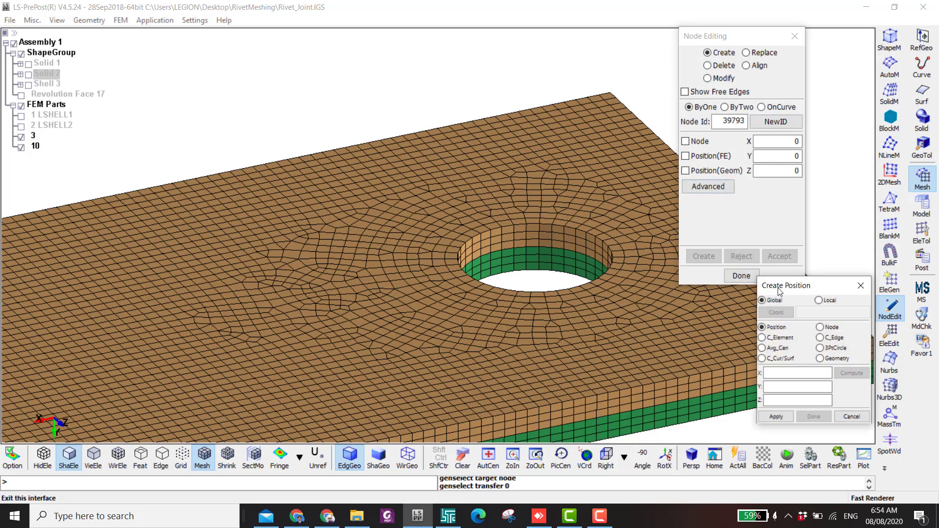
drag(781, 293, 313, 129)
scroll(483, 270, up, 1)
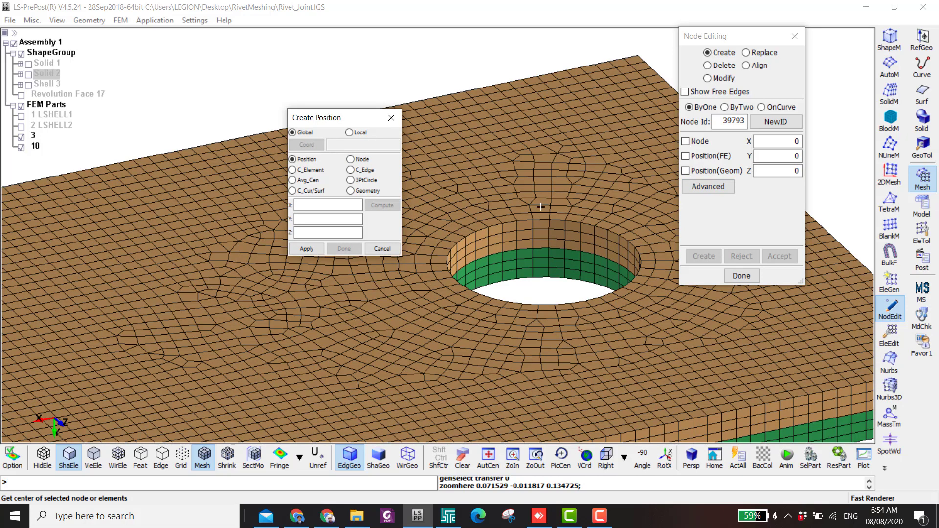
click(303, 181)
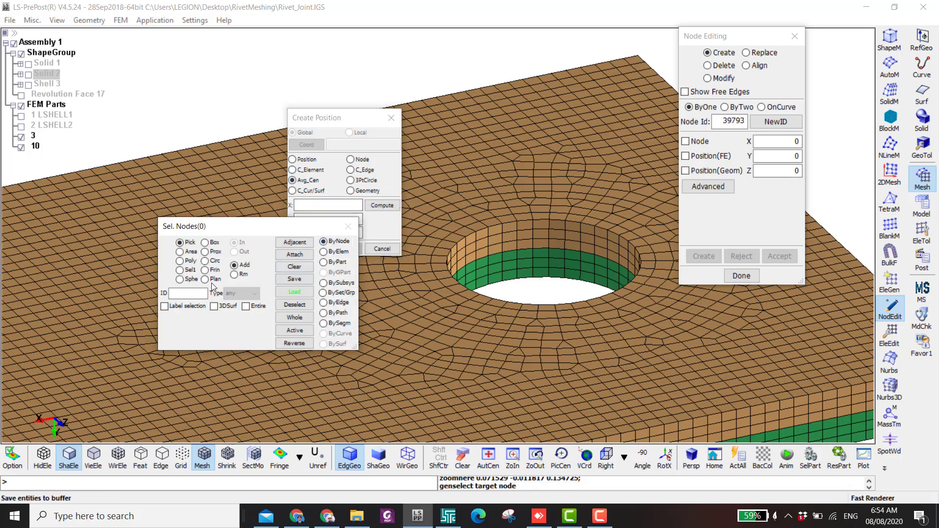
Select the nodes around the outer rim of part 10's hole by edge, propagating with a 30-degree feature angle
click(323, 302)
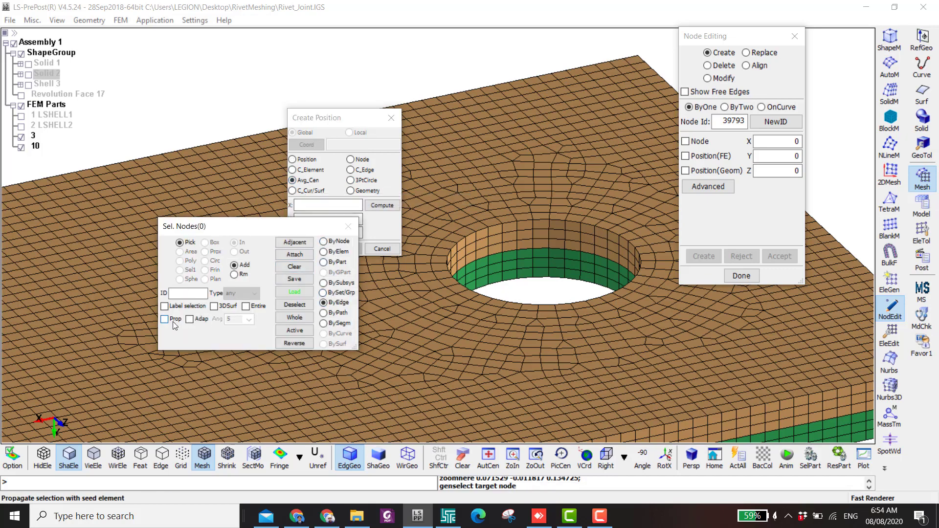
click(248, 319)
click(238, 365)
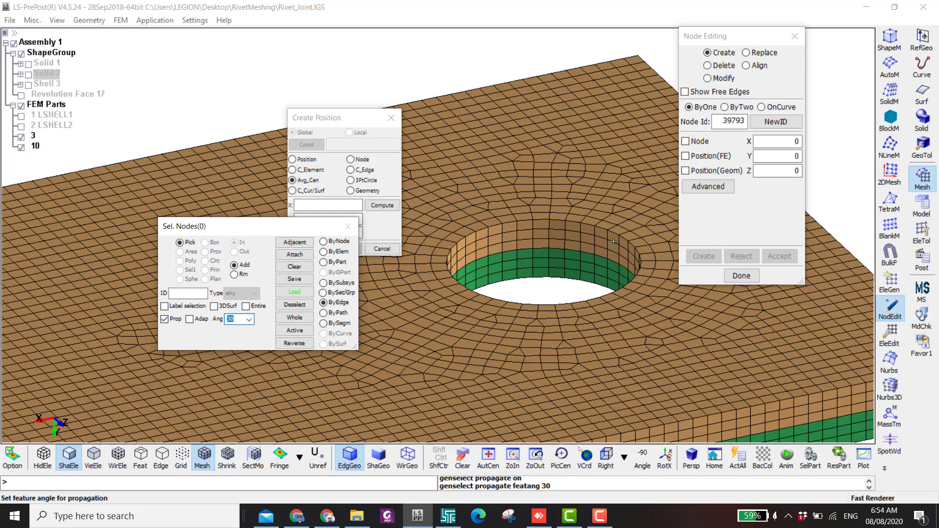
click(558, 221)
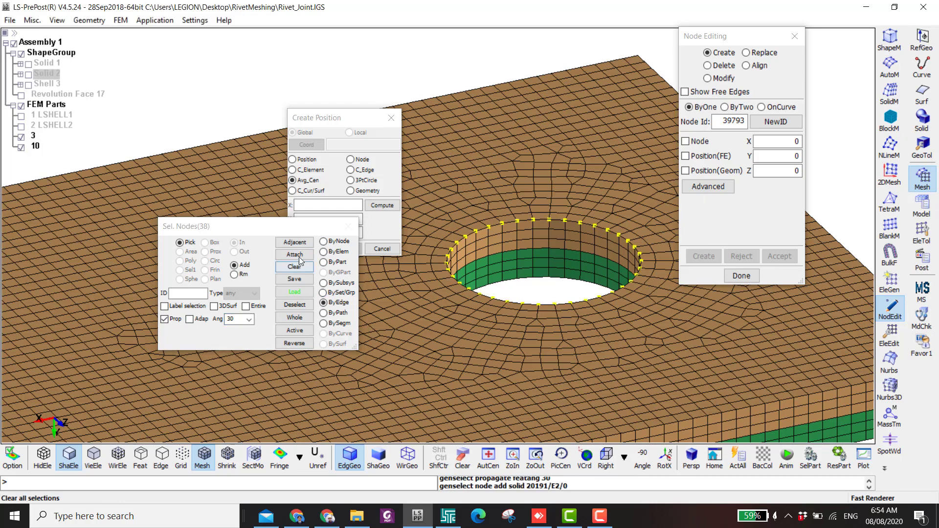
Compute the average centre of the selected rim nodes, and create and accept a node there
drag(269, 231, 138, 285)
click(378, 205)
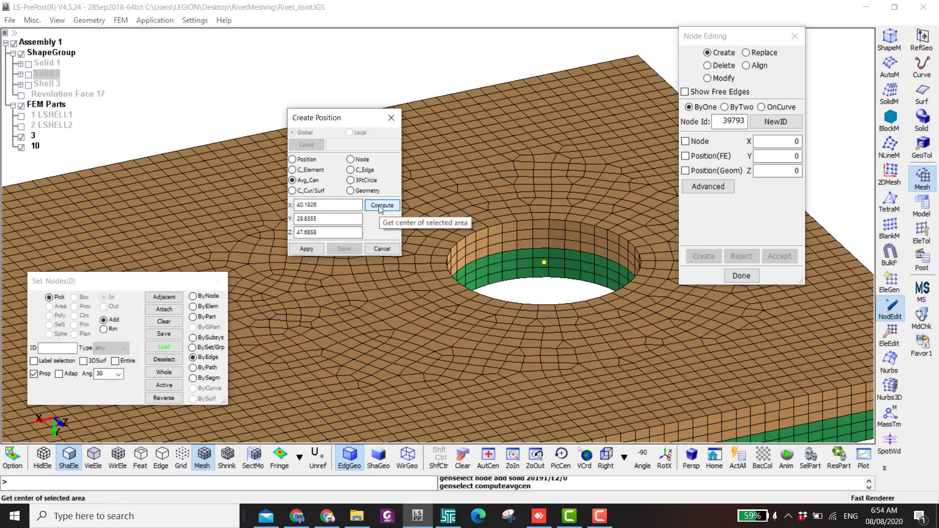
click(306, 250)
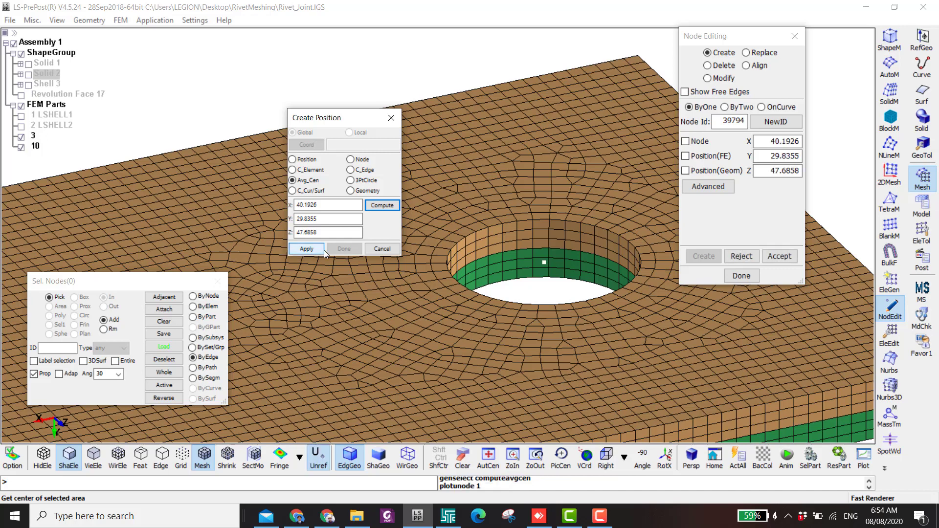
click(780, 256)
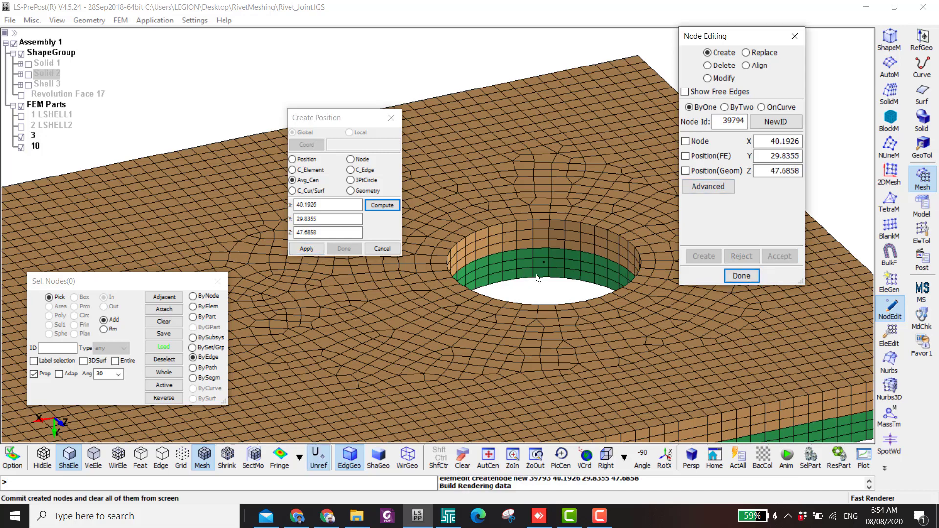
scroll(536, 278, down, 2)
ctrl+drag(537, 278, 556, 296)
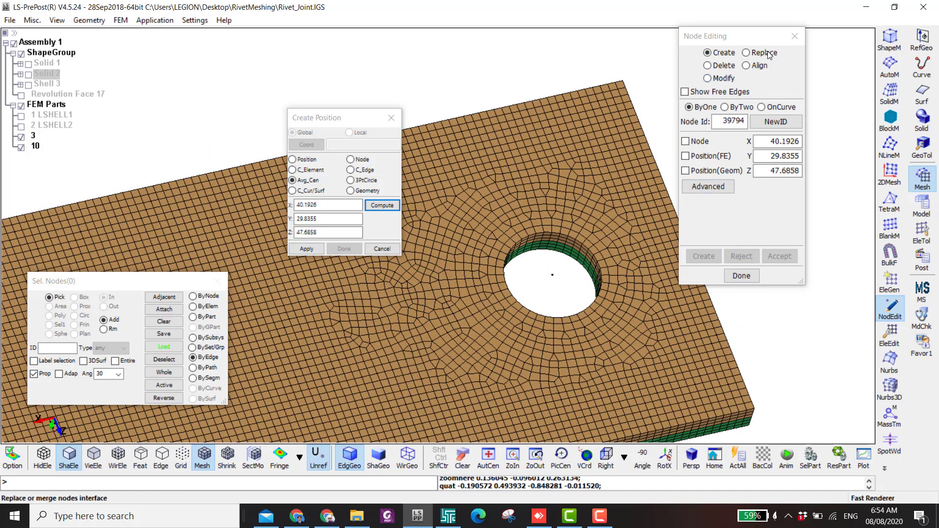
Set up a rotation about the global Y axis with the hole-centre node as its origin
click(795, 37)
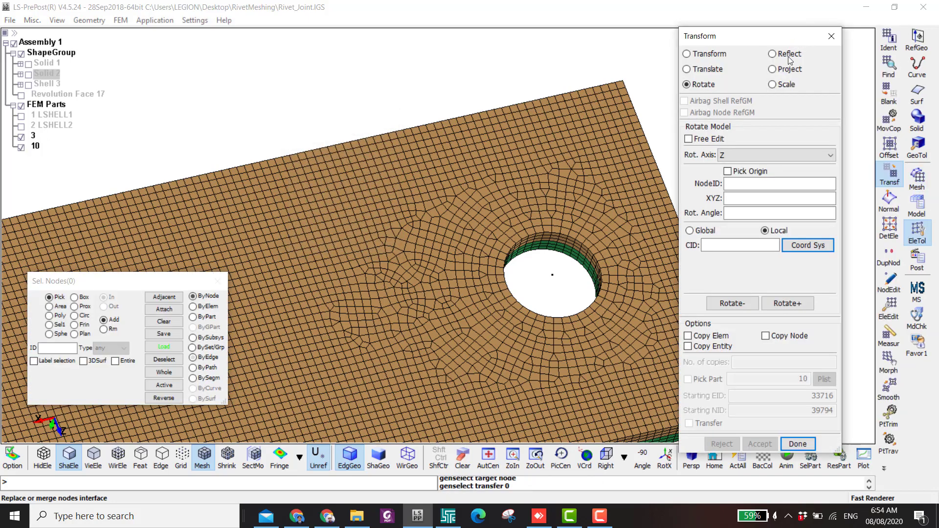
click(690, 231)
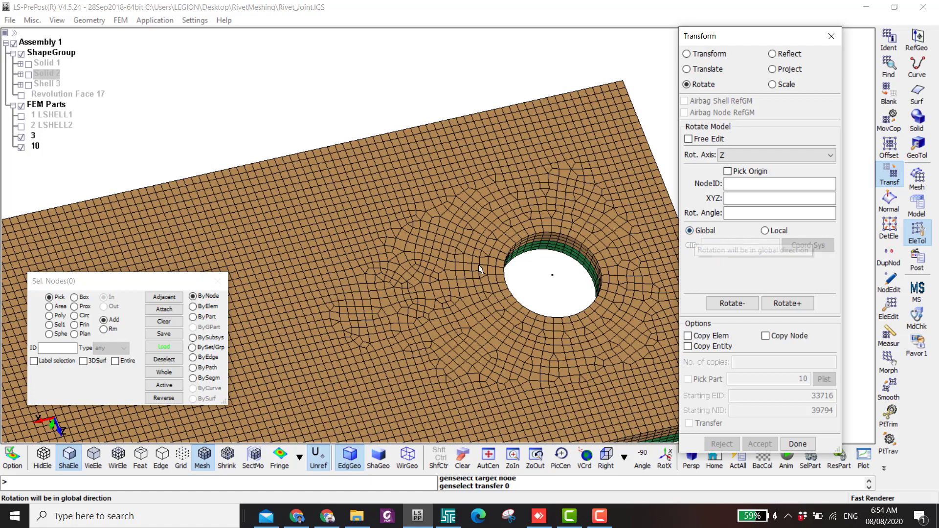
shift+drag(478, 265, 450, 153)
click(759, 156)
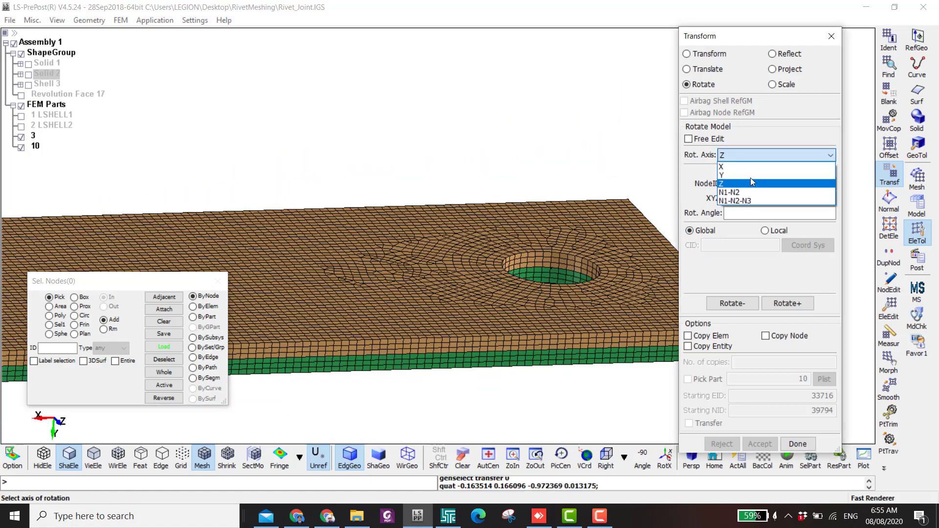
click(750, 176)
scroll(536, 238, up, 6)
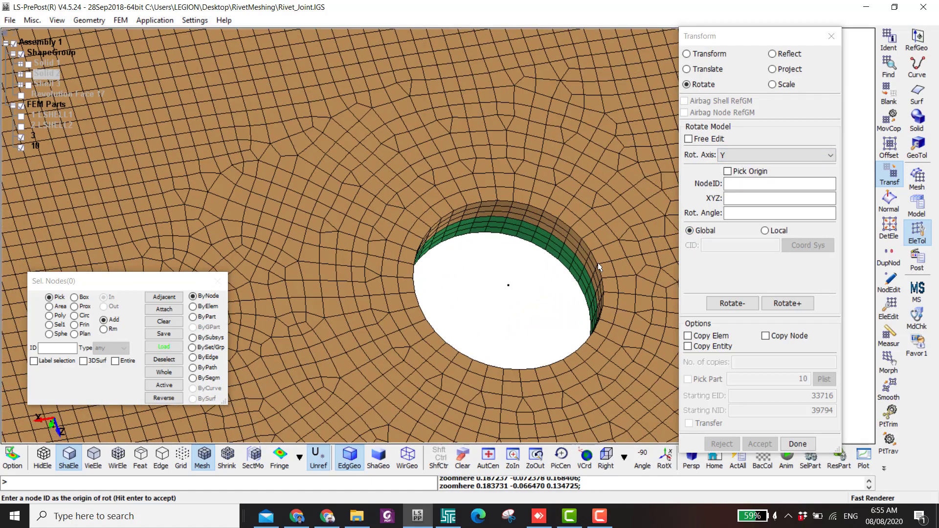
scroll(600, 266, up, 3)
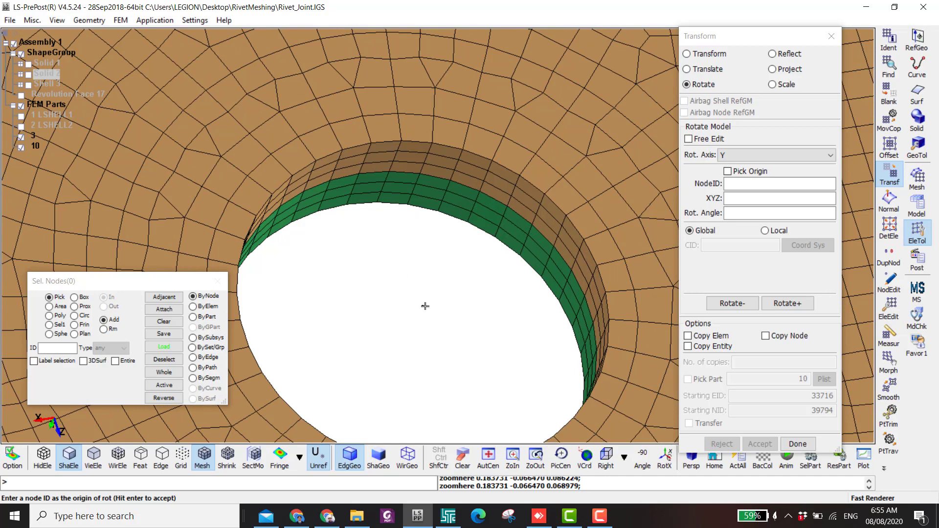
click(423, 306)
click(727, 172)
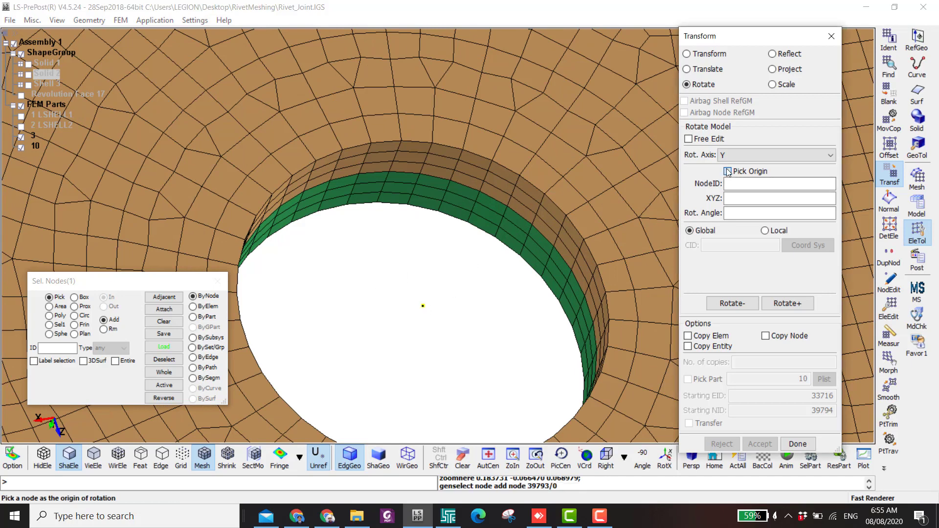
click(421, 306)
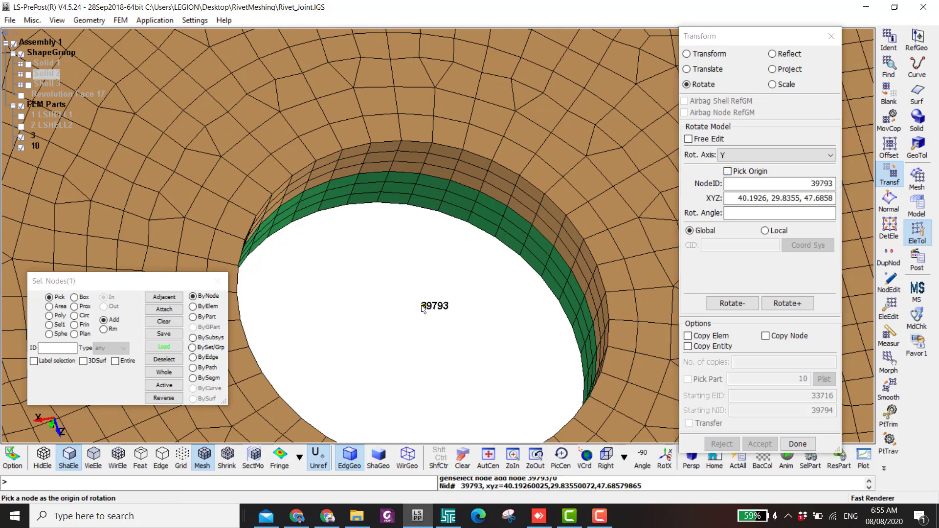
Select all nodes of part 10, rotate them 180 degrees in the negative direction, and accept the rotation
scroll(470, 288, down, 3)
click(193, 316)
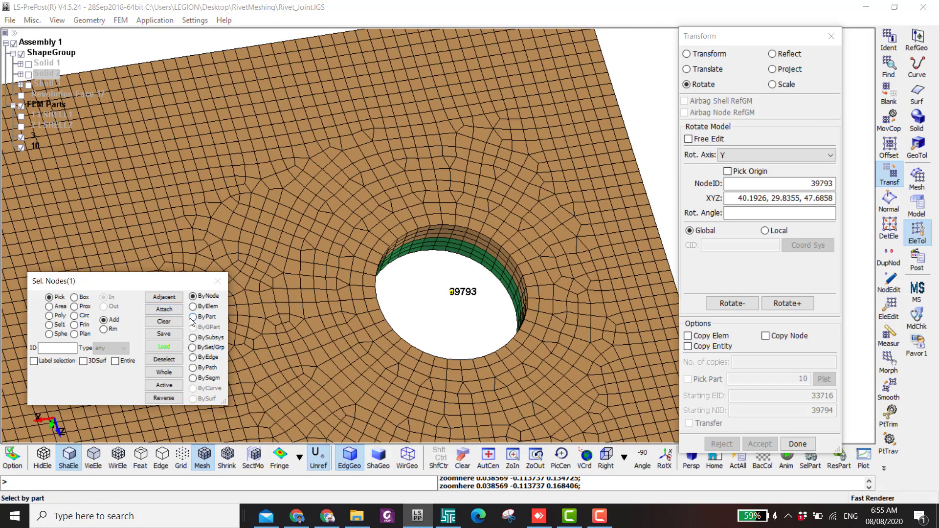
ctrl+drag(469, 278, 394, 337)
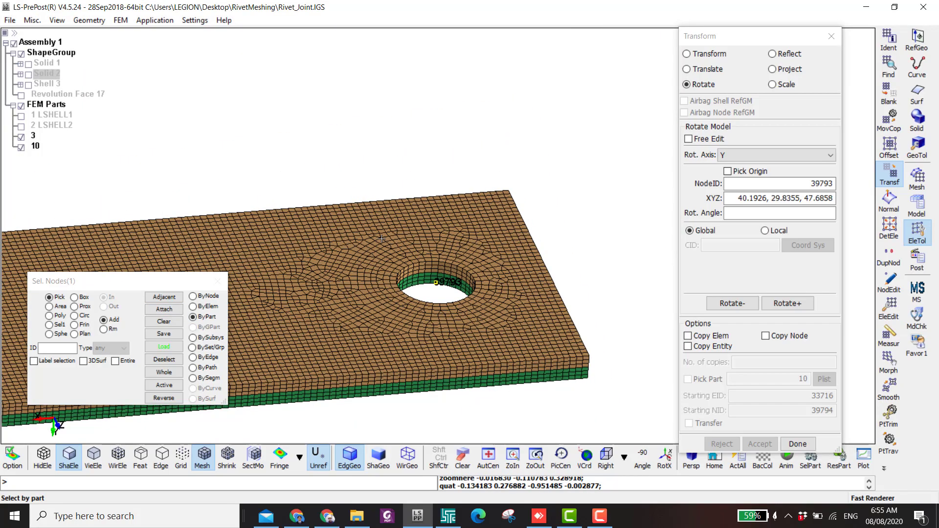
click(381, 241)
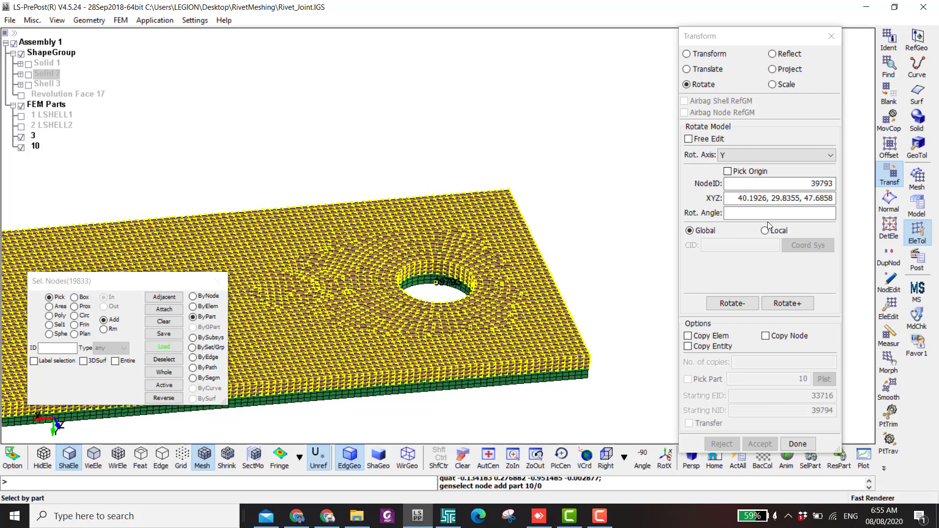
click(797, 213)
text(180)
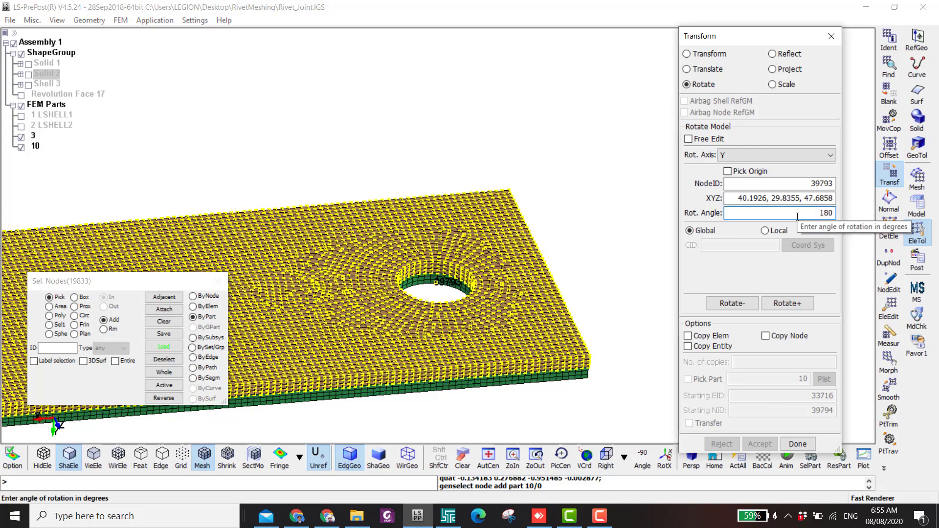
click(739, 304)
click(759, 444)
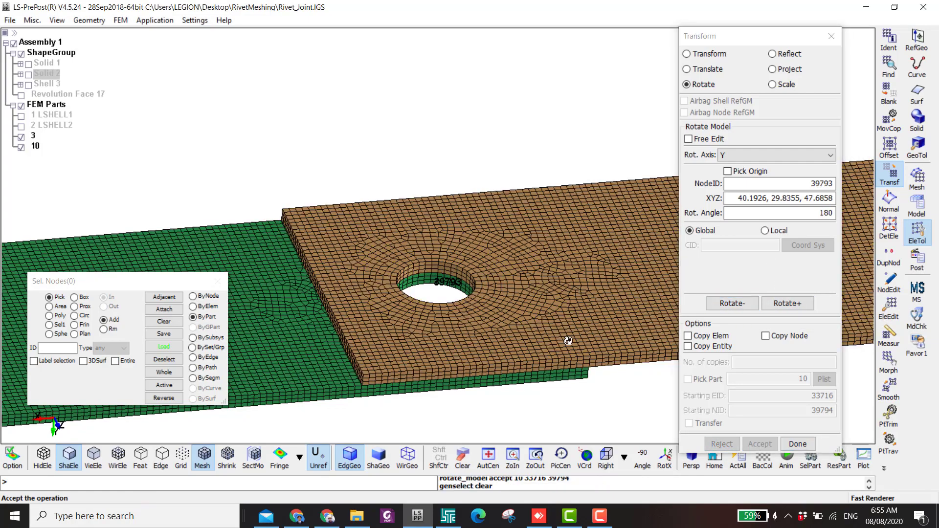
Delete all unreferenced nodes with the clean-model option, including the hole-centre node, and accept the deletion
shift+drag(568, 341, 445, 264)
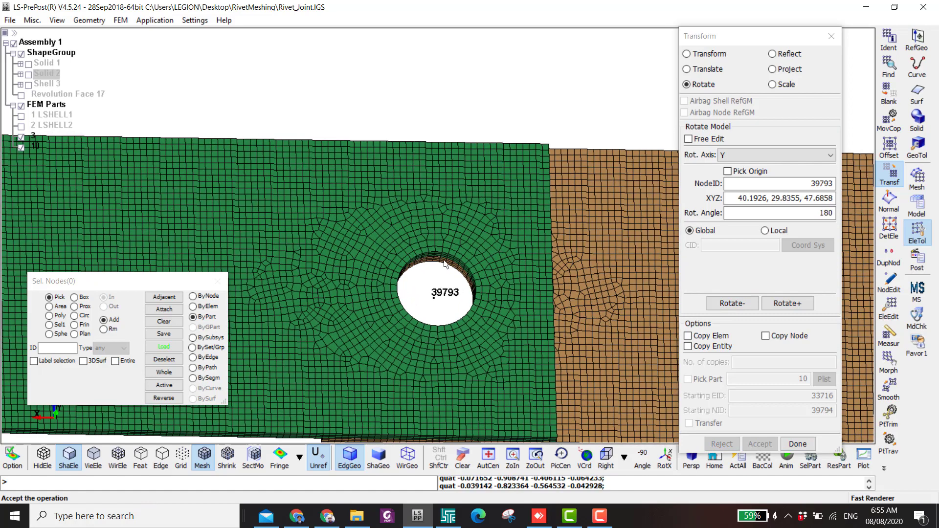
click(889, 283)
click(707, 65)
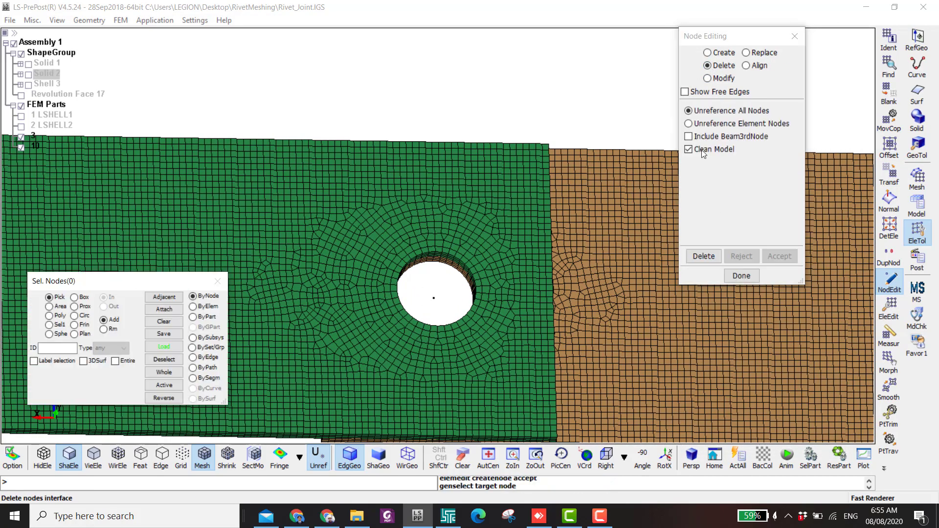
click(704, 255)
click(777, 256)
shift+drag(513, 273, 522, 172)
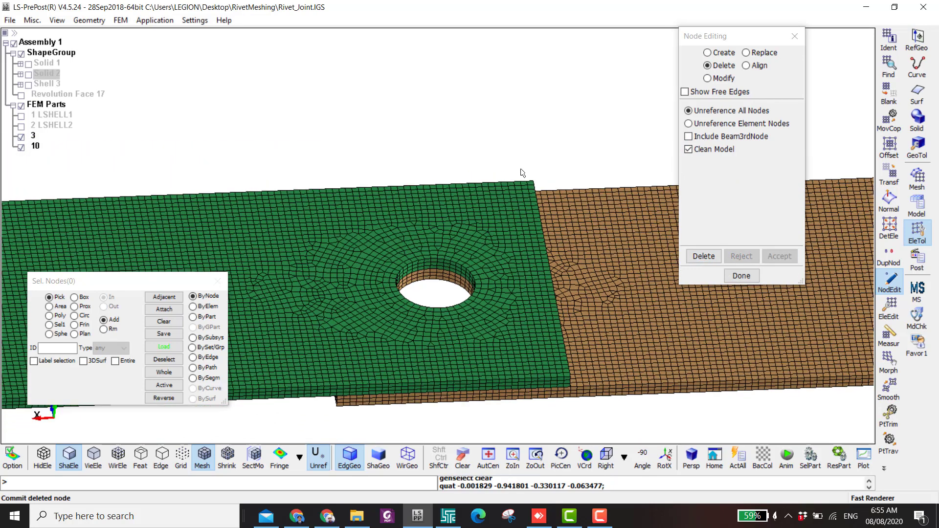
Show Revolution Face 17 and Shell 3, and hide FEM parts 3 and 10 to isolate the rivet geometry
click(21, 95)
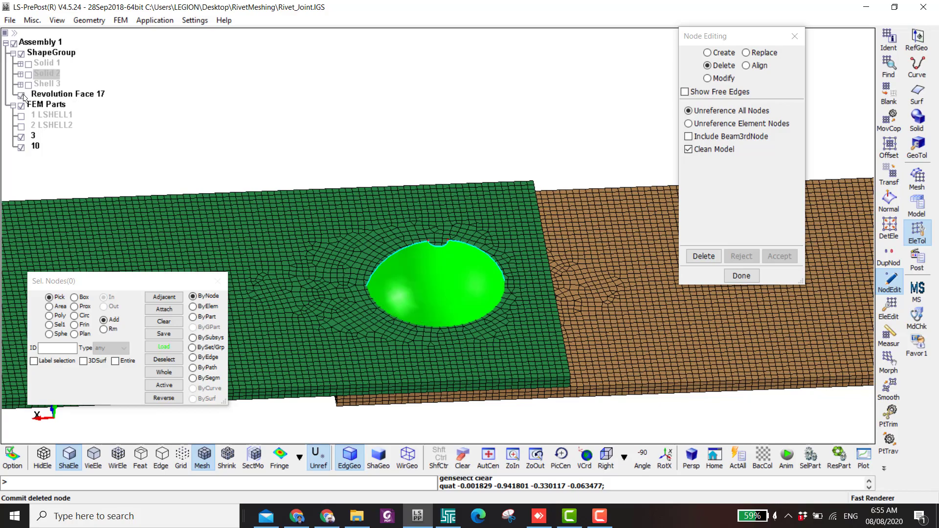
shift+drag(369, 263, 273, 185)
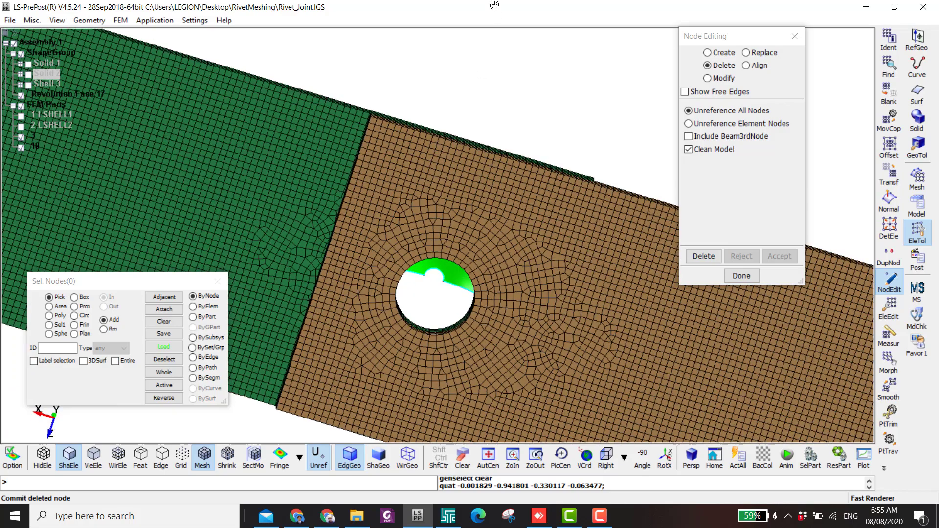
click(28, 84)
shift+drag(516, 146, 474, 391)
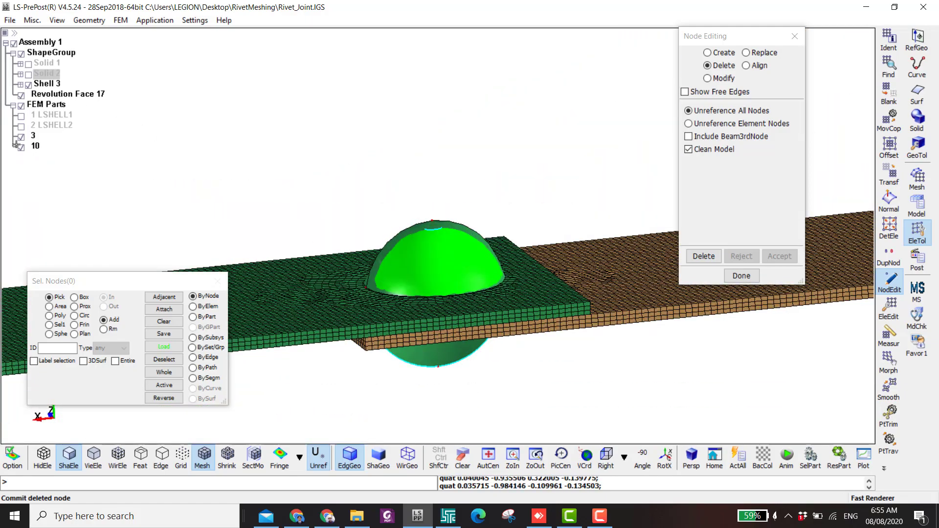
click(21, 137)
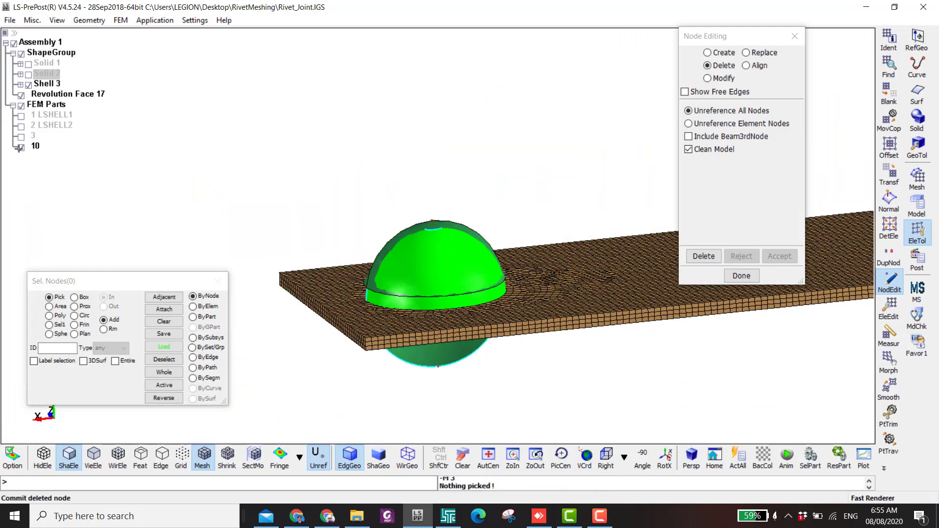
click(20, 147)
shift+drag(402, 324, 506, 239)
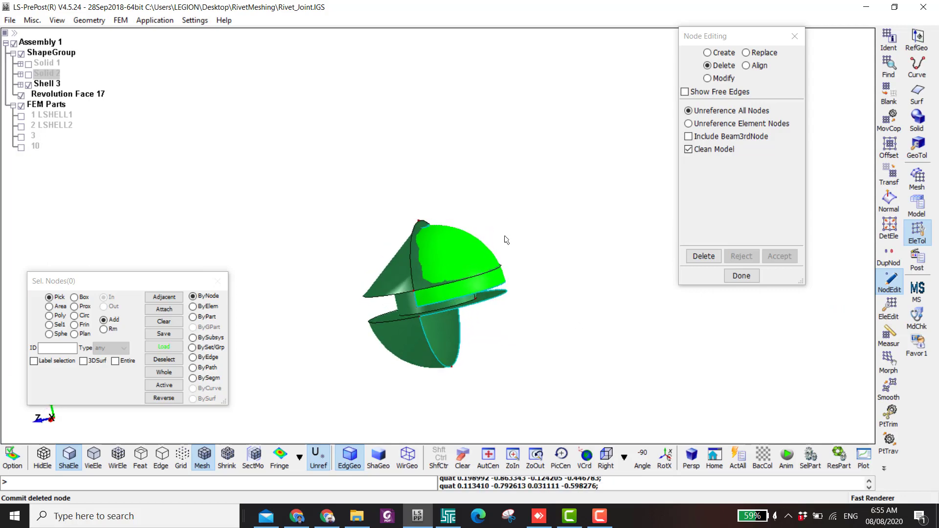
shift+drag(418, 264, 391, 391)
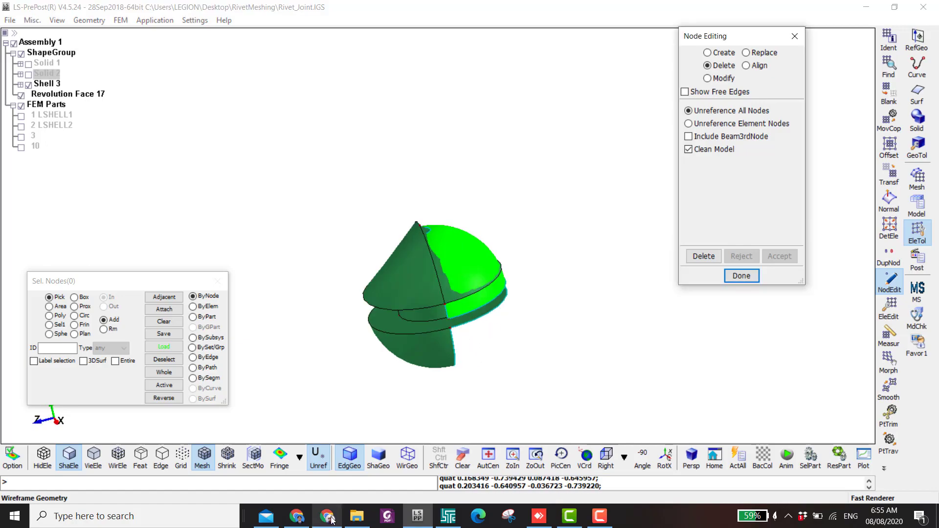
Switch to Chrome, inspect the GrabCAD rivet joint in the 3D viewer from the side, and return to LS-PrePost
click(295, 519)
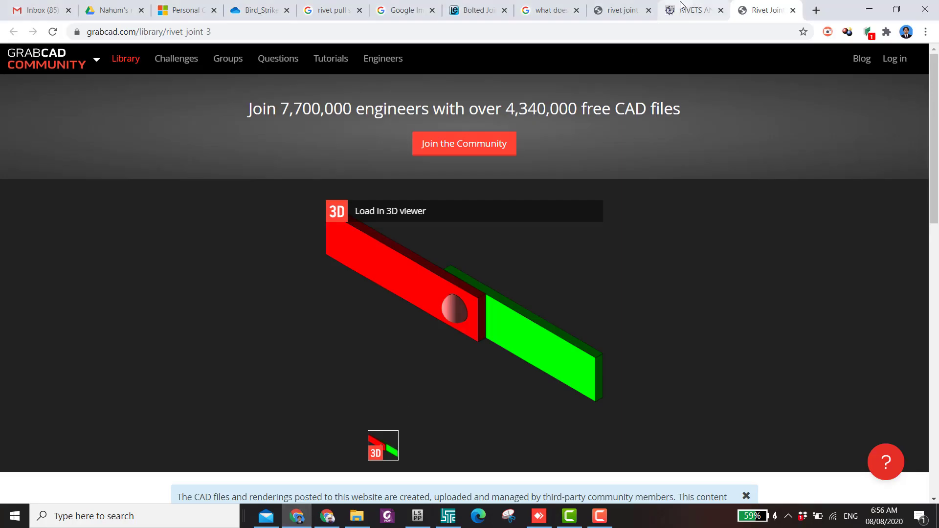
click(499, 286)
drag(515, 289, 470, 275)
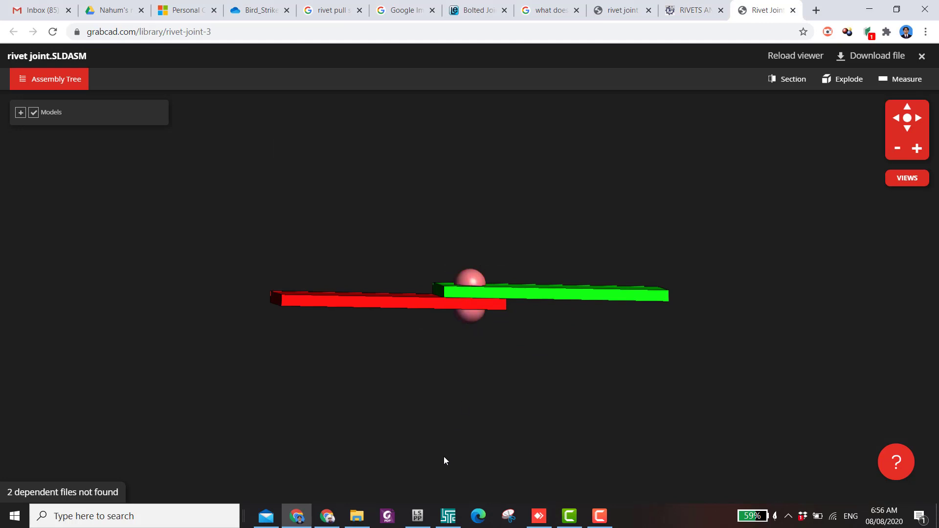
click(418, 521)
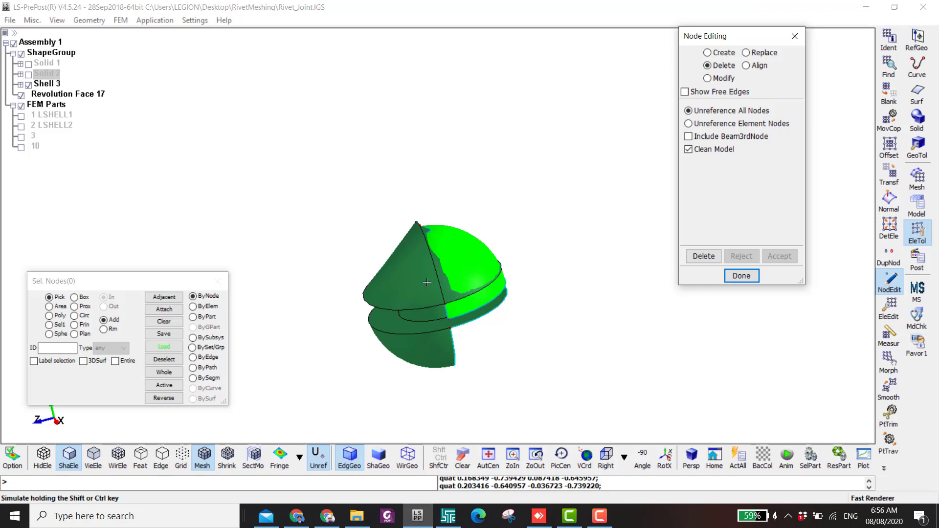
Auto-mesh the rivet's lower half-dome face with mixed elements at element size 0.5, and accept the mesh
drag(493, 290, 512, 174)
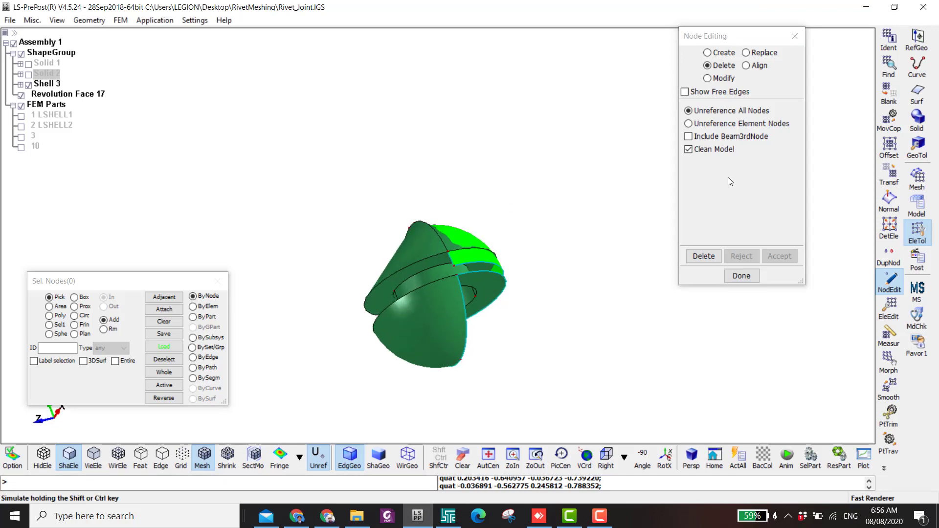
click(917, 178)
click(890, 69)
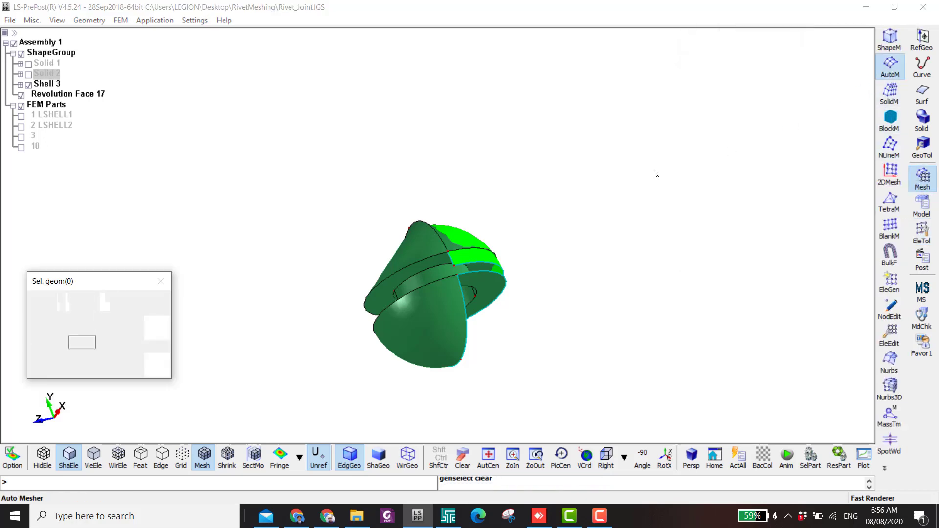
click(430, 325)
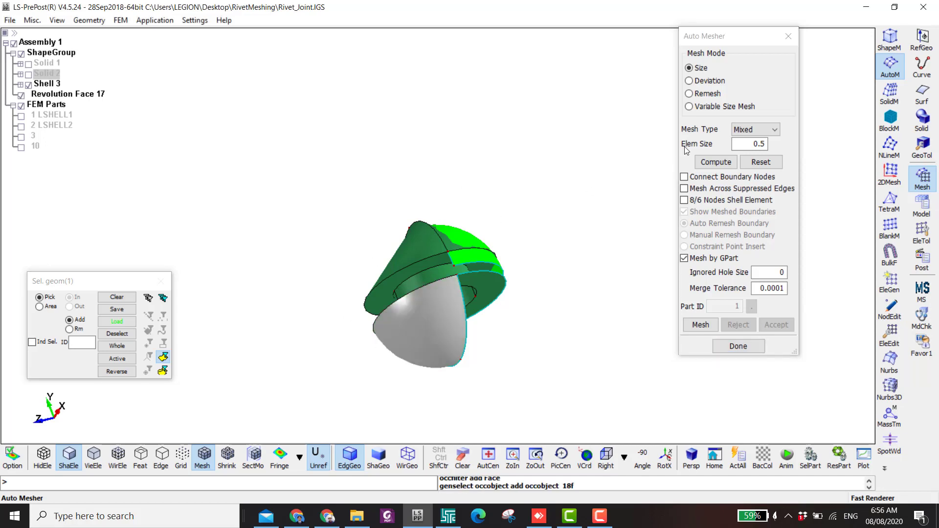
click(715, 162)
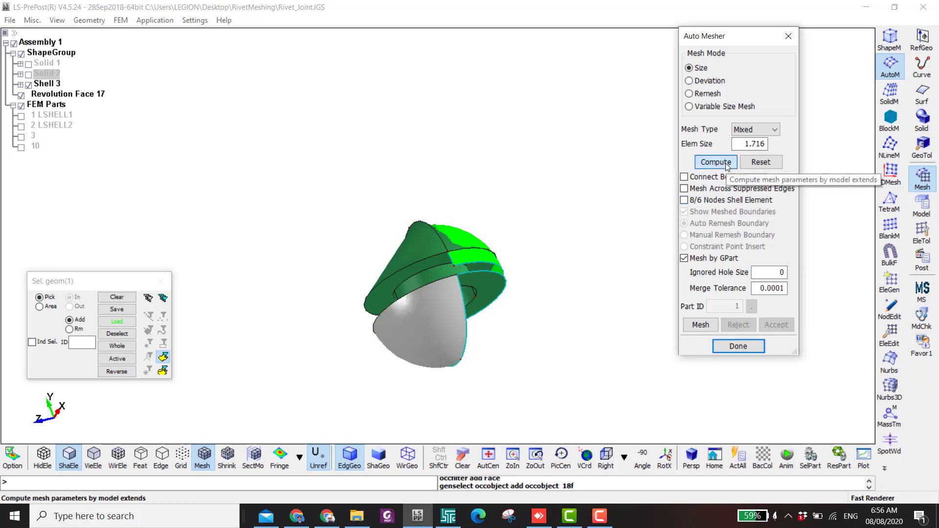
drag(635, 192, 624, 224)
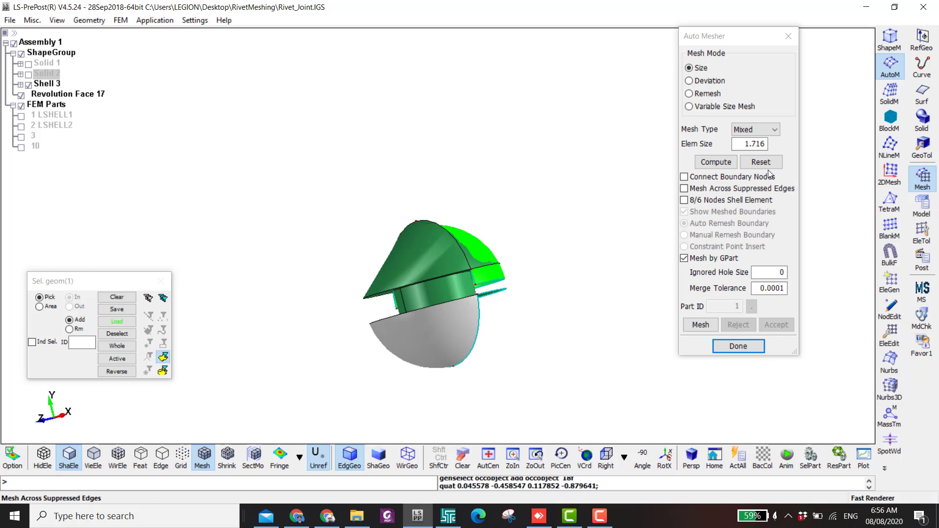
double_click(753, 144)
text(0.5)
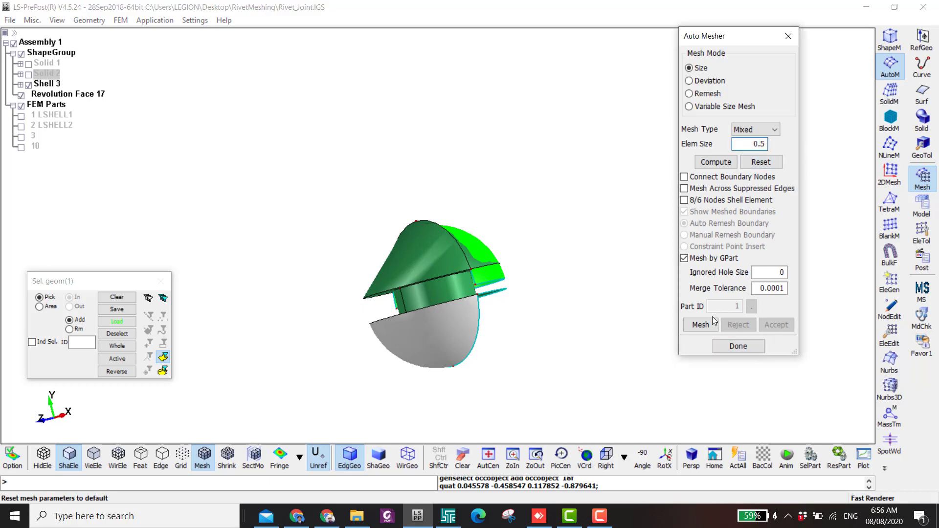
click(714, 323)
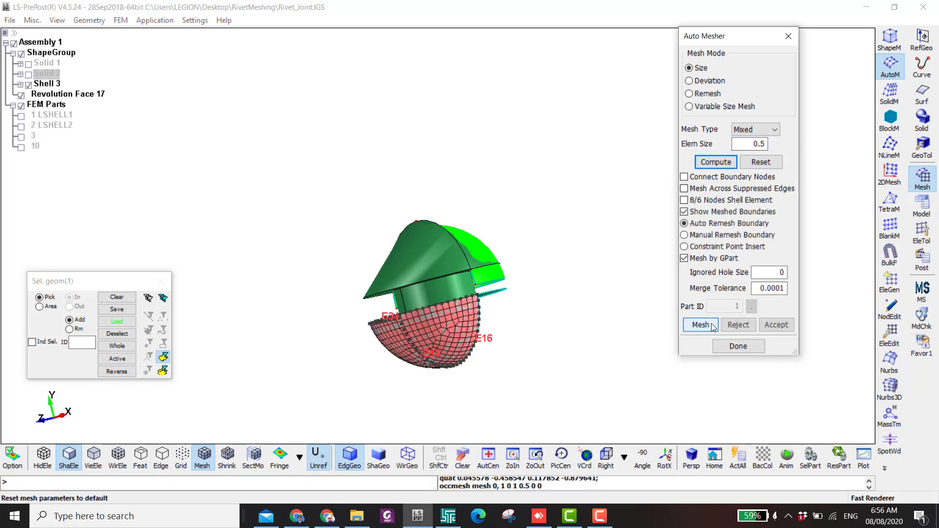
click(777, 325)
Auto-mesh the rivet's cylindrical shank faces and both flat head undersides at element size 0.5, and accept the mesh
scroll(528, 346, up, 5)
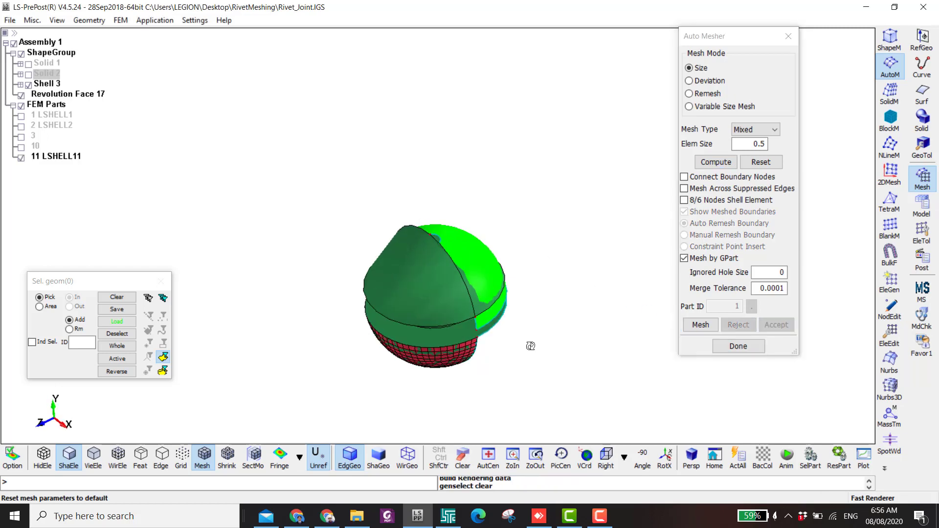
click(464, 284)
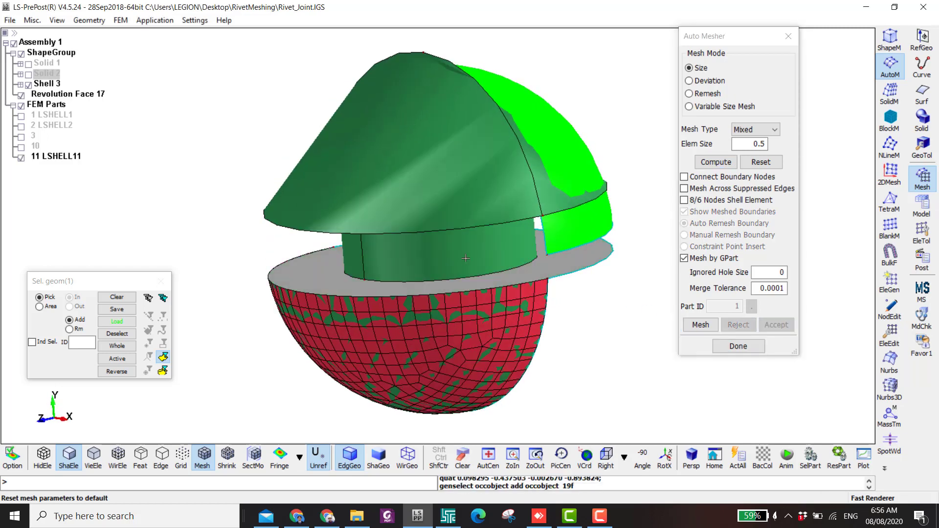
click(509, 264)
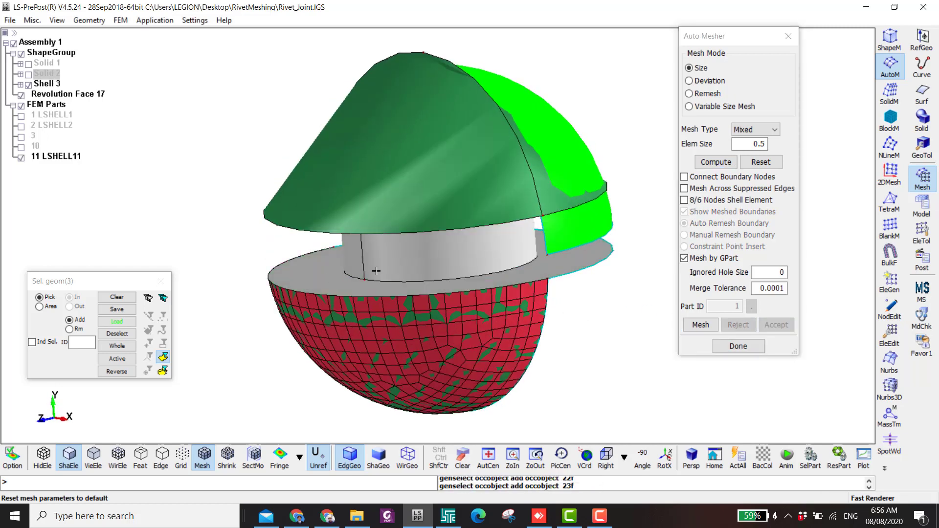
ctrl+drag(522, 243, 488, 148)
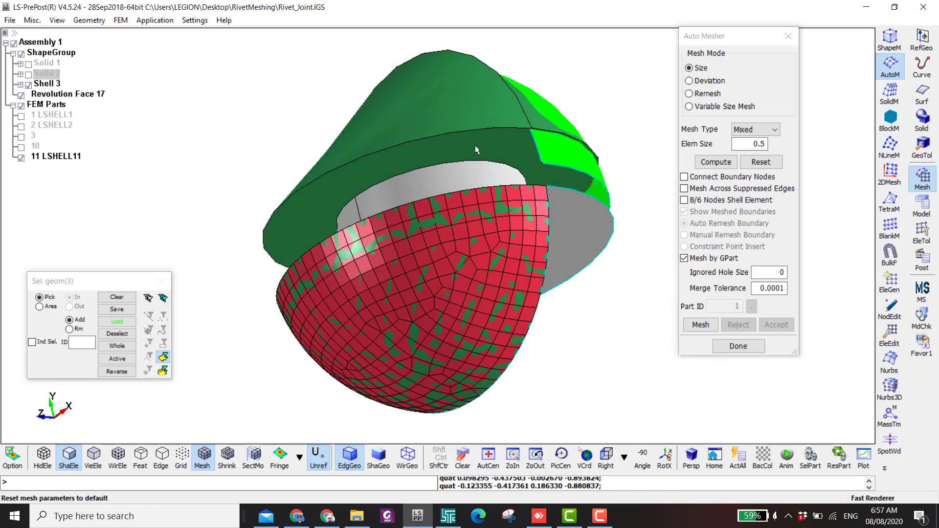
click(474, 145)
click(700, 325)
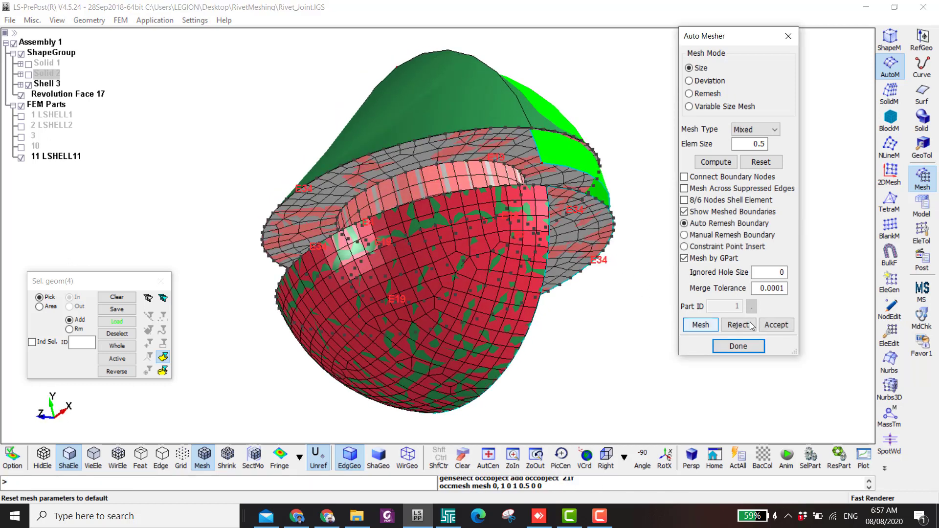
click(776, 325)
Hide Shell 3 and Revolution Face 17 so that only the rivet meshes are displayed
ctrl+drag(614, 225, 523, 204)
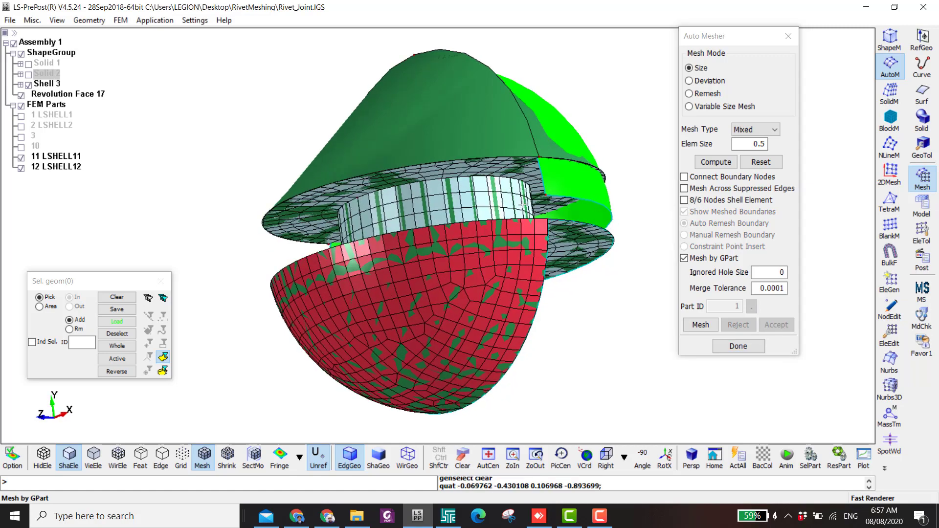
click(28, 85)
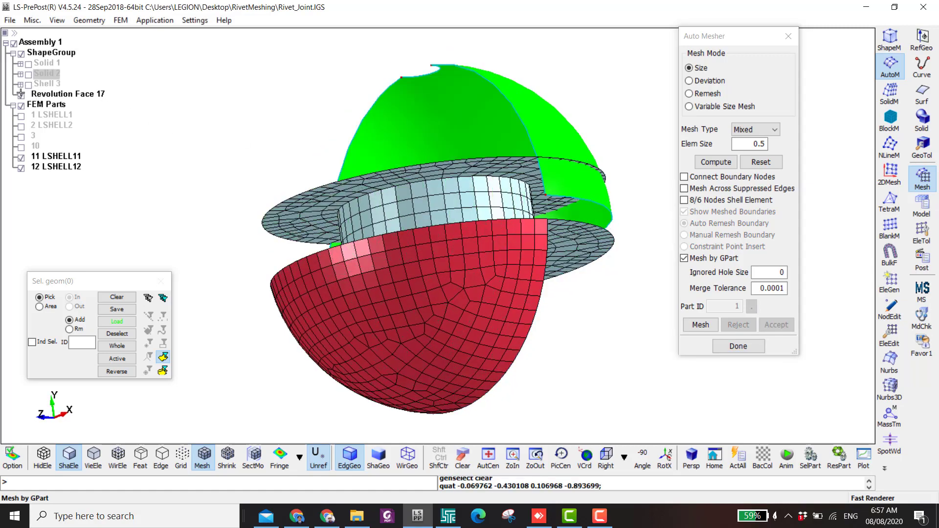
click(21, 96)
ctrl+drag(285, 246, 230, 89)
Set up a rotation about the global Y axis with the half-dome mesh's pole node as its origin
click(922, 230)
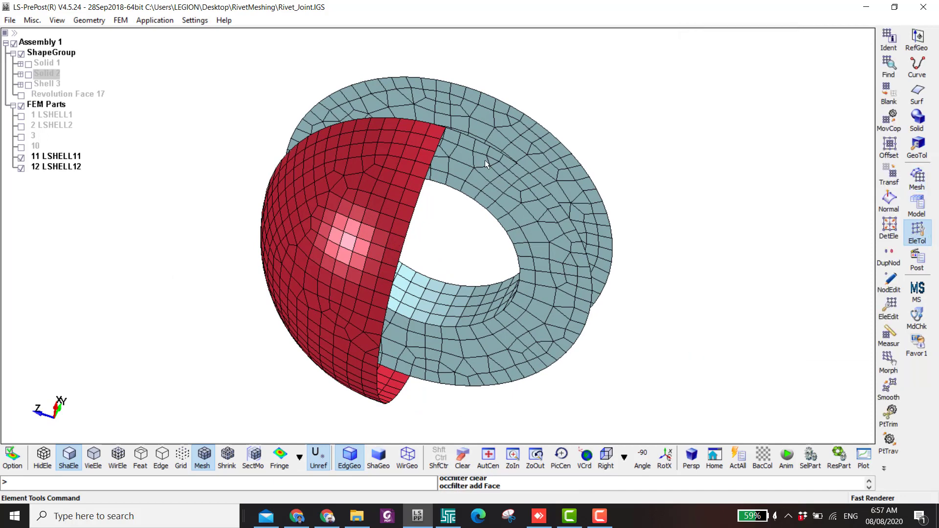
click(889, 174)
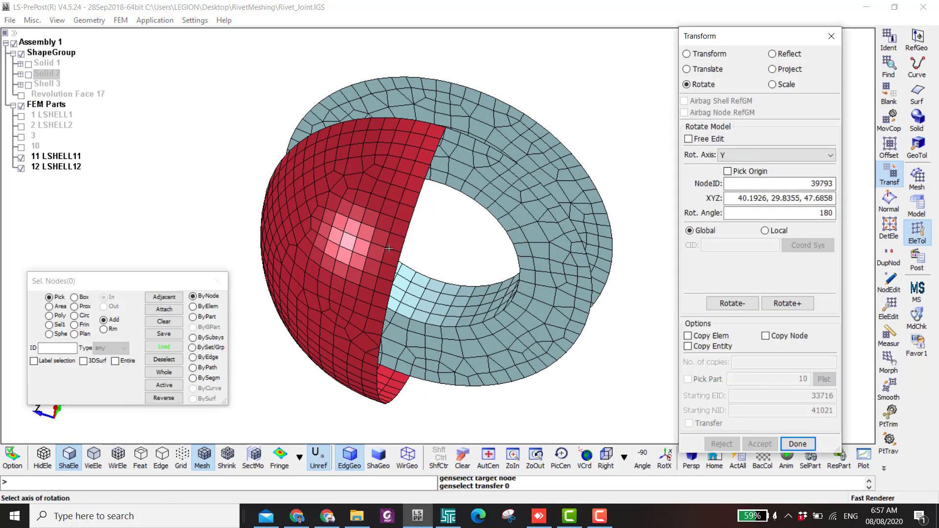
ctrl+drag(550, 180, 457, 255)
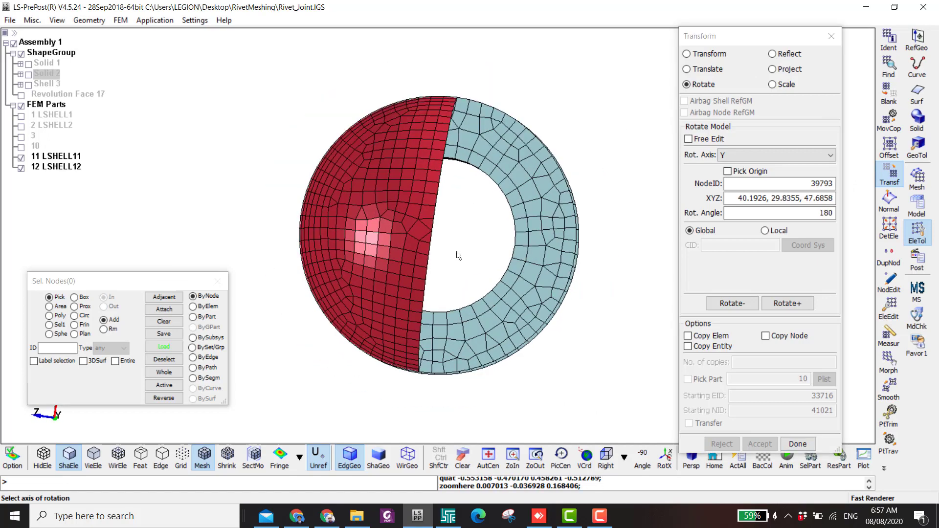
click(728, 172)
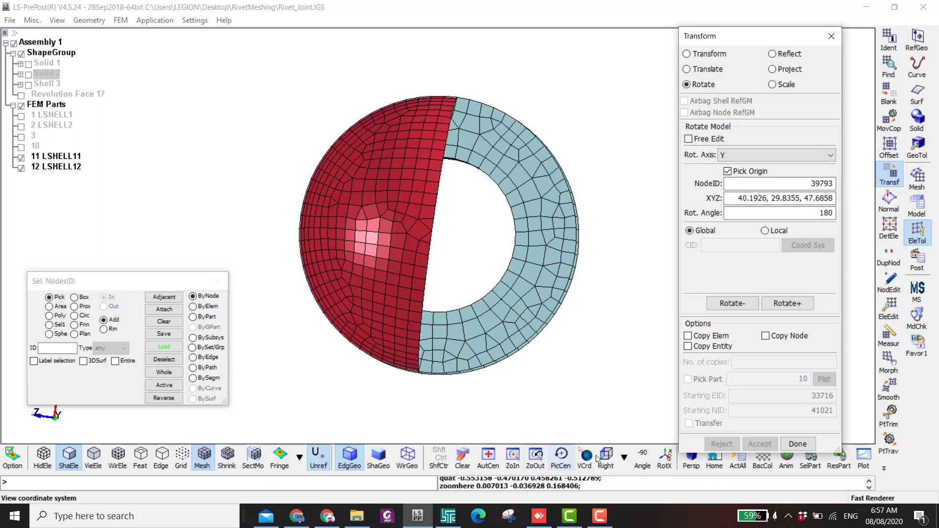
click(606, 457)
scroll(425, 233, up, 2)
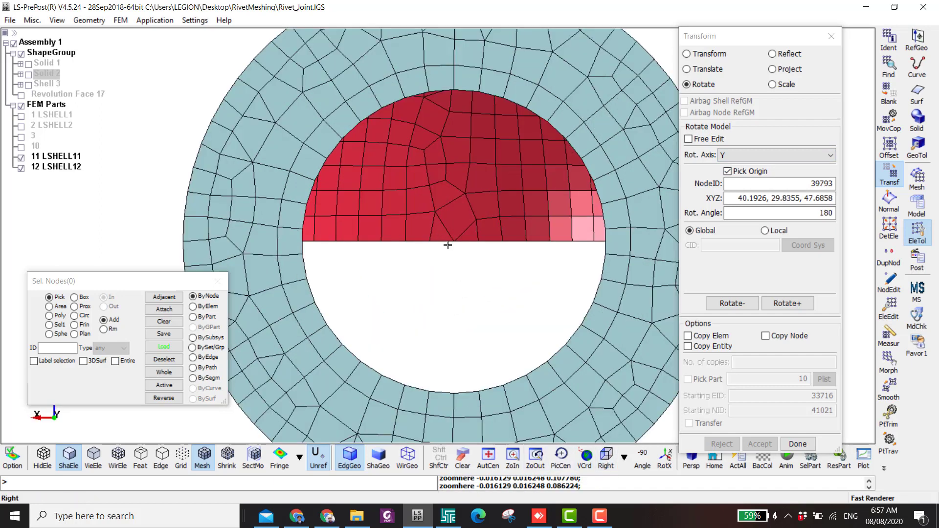
click(455, 239)
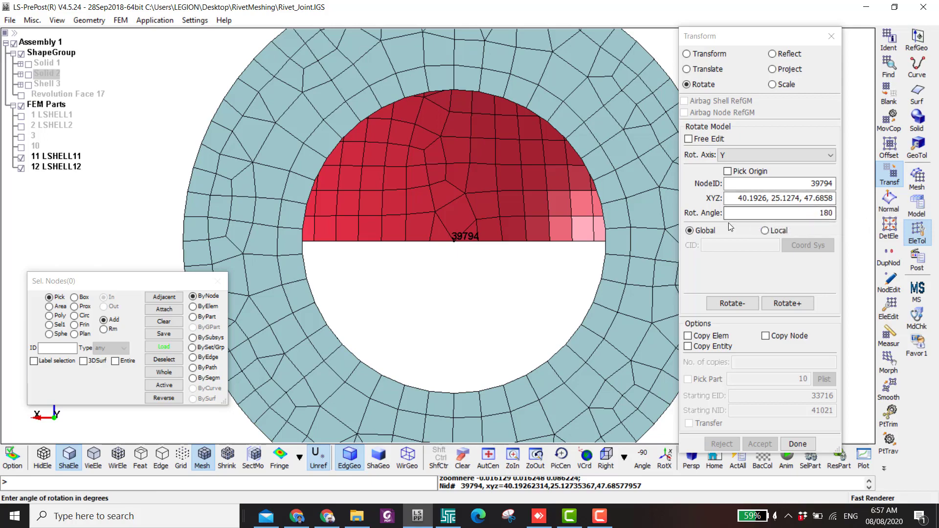
Copy the elements of part 11 with the target part ID cleared, rotated 180 degrees in the positive direction, and accept the result
scroll(470, 109, down, 3)
ctrl+drag(469, 109, 520, 286)
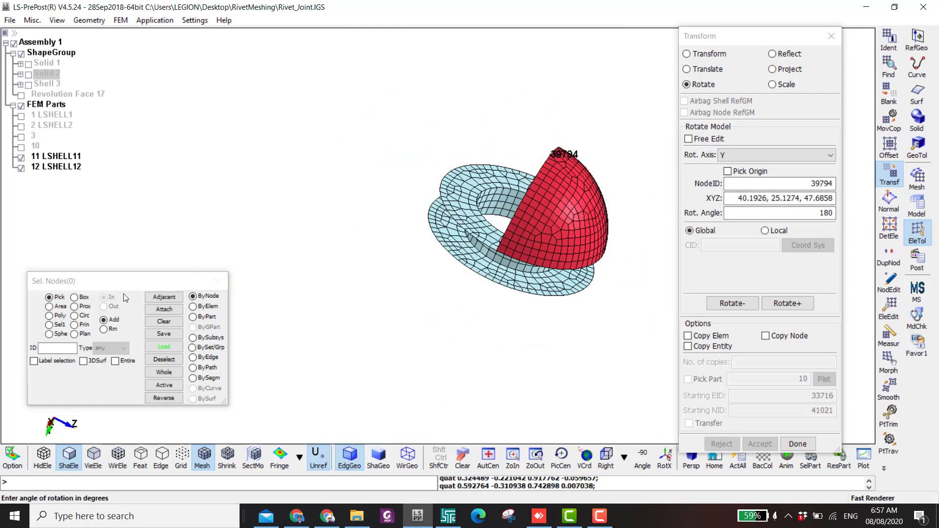
click(192, 317)
click(543, 205)
ctrl+drag(552, 215, 575, 147)
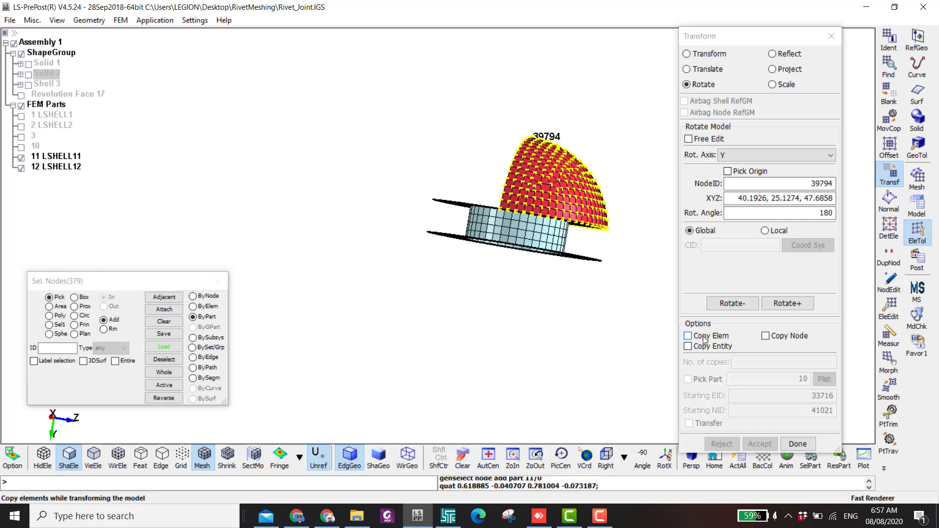
click(688, 336)
click(756, 379)
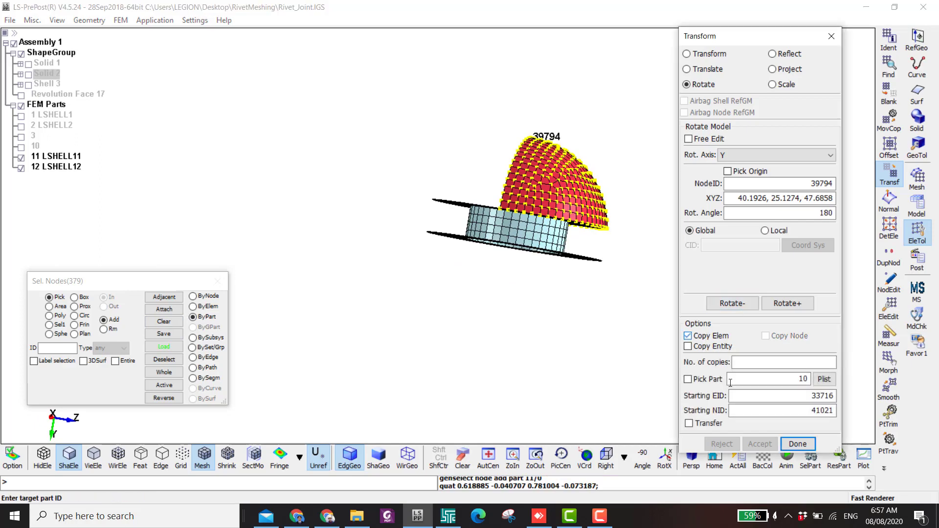
double_click(756, 380)
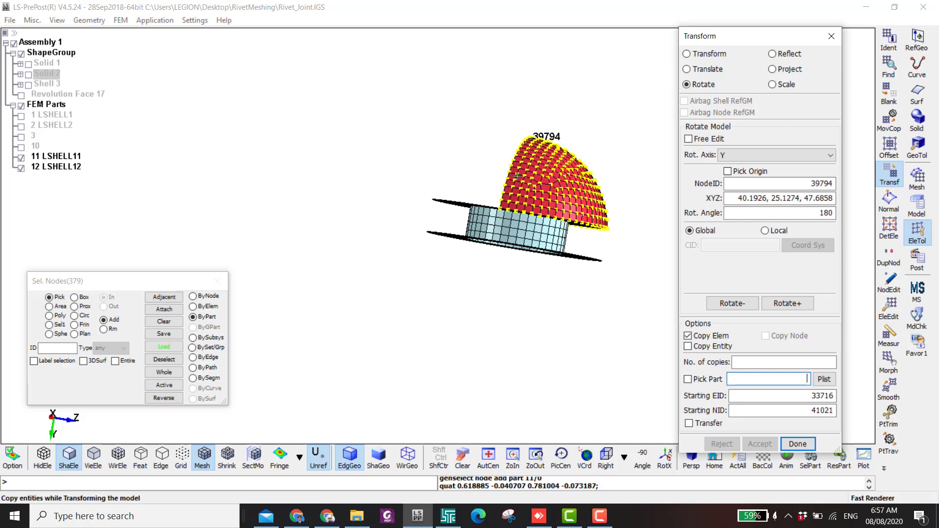
click(787, 303)
mouse_move(621, 290)
shift+mouse_down()
mouse_move(606, 274)
mouse_move(626, 293)
shift+mouse_up()
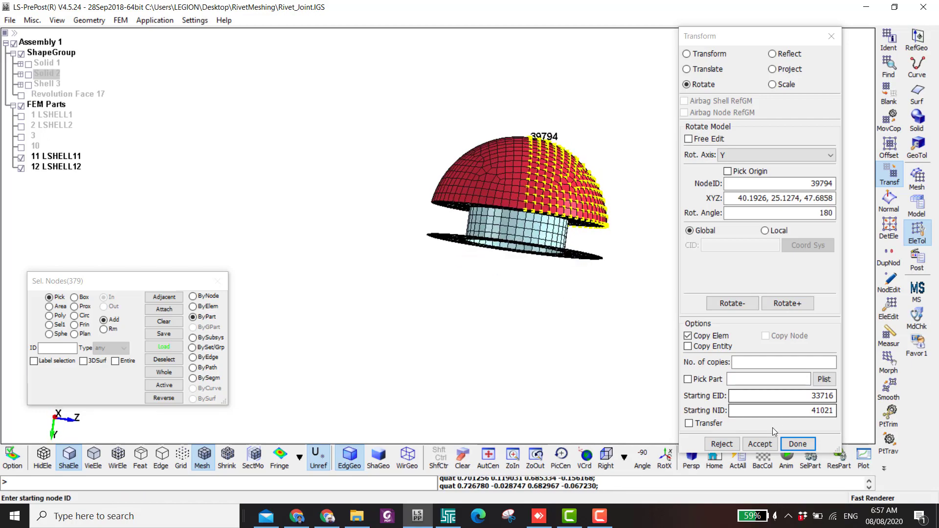
click(760, 444)
shift+drag(553, 319, 477, 263)
scroll(543, 185, up, 2)
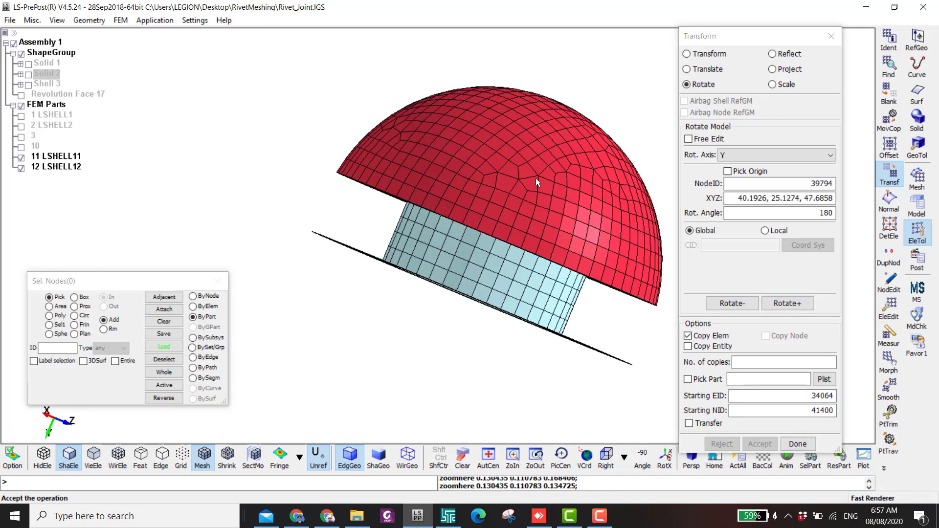
Set up a reflection about the Norm Y plane with shank mesh node 40908, midway between the two flanges, as its origin
click(780, 55)
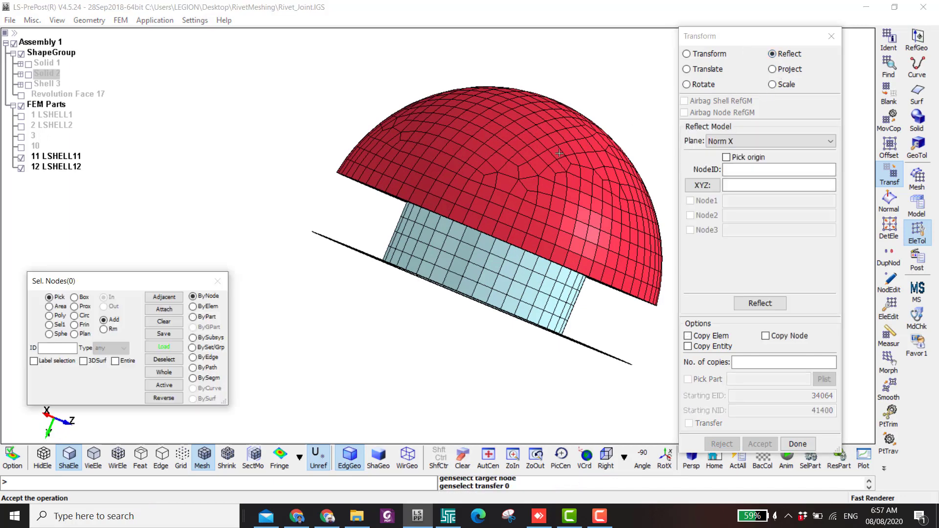
click(733, 158)
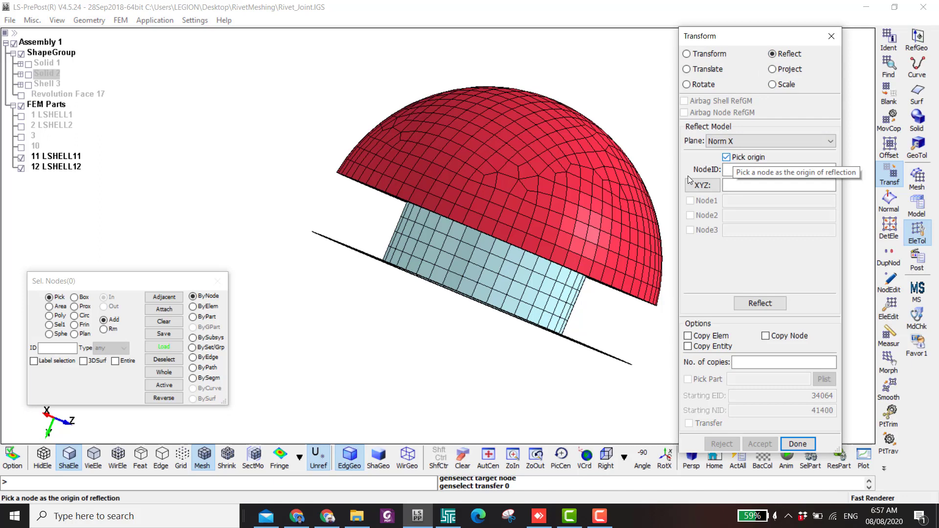
click(515, 280)
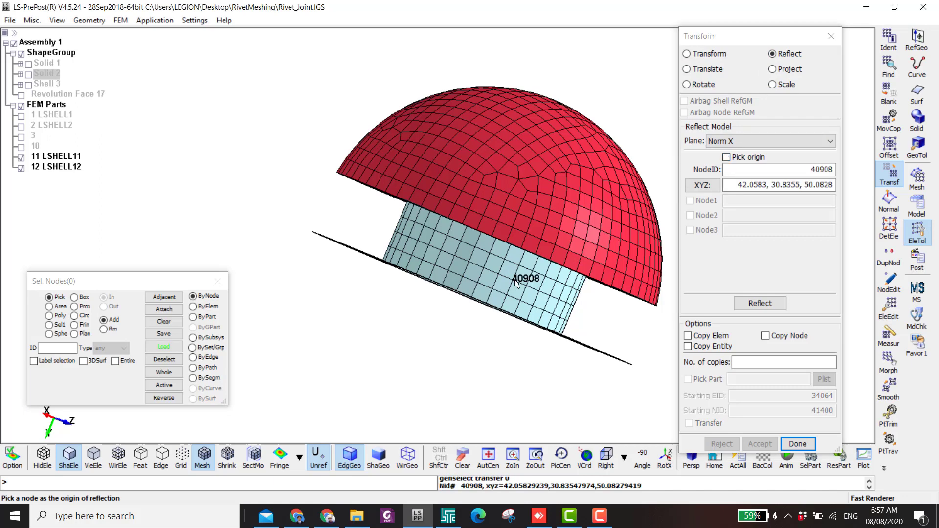
click(725, 141)
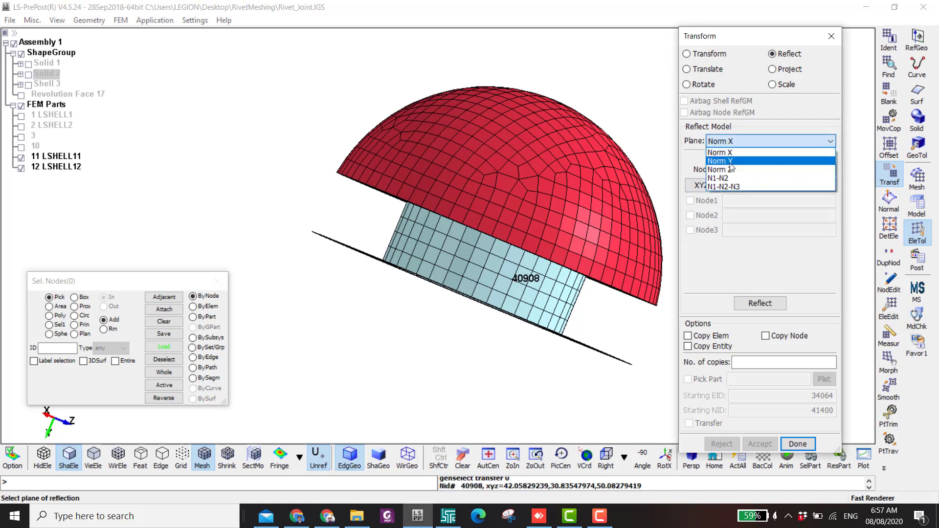
click(728, 161)
Reflect the dome part LSHELL11 as copied elements to form the opposite rivet head, and accept the result
click(195, 317)
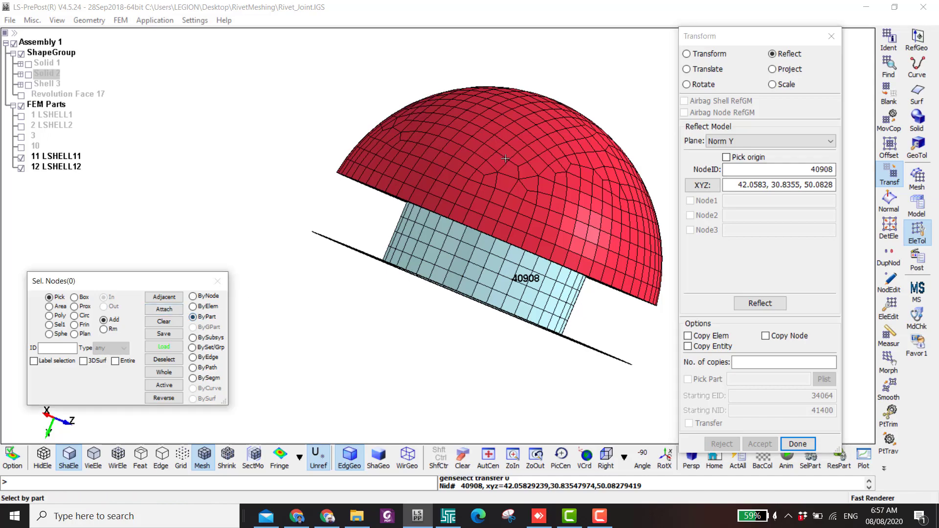
click(611, 264)
click(701, 337)
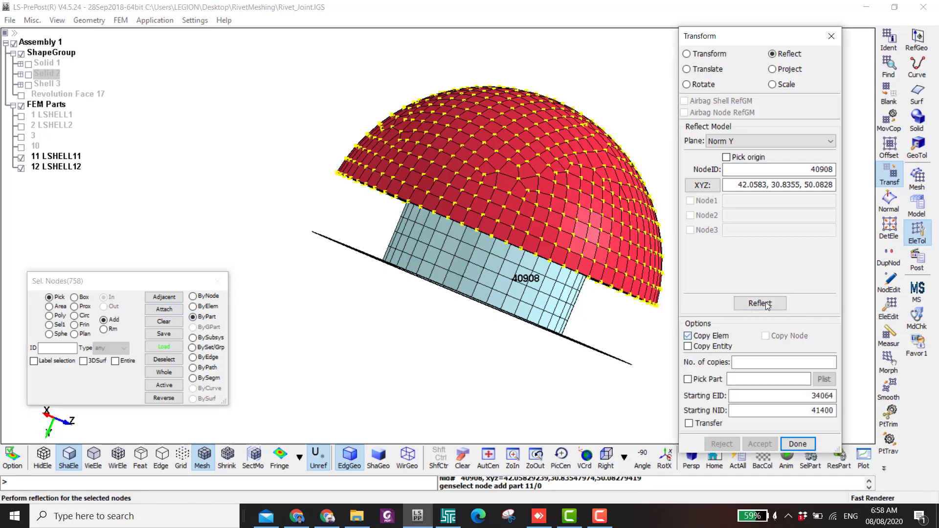
click(760, 303)
drag(421, 245, 372, 220)
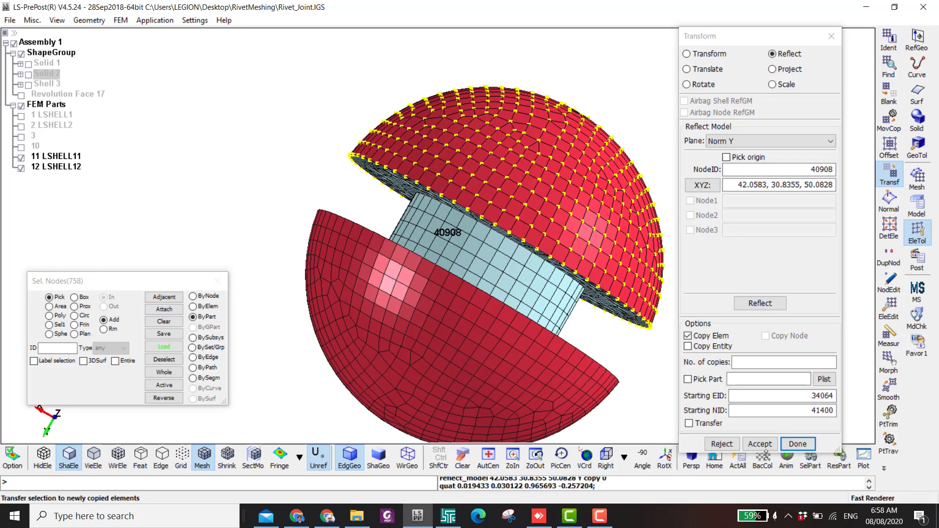
click(759, 444)
Find and merge the duplicate nodes of the displayed rivet meshes at the default tolerance, and accept the merge
click(889, 257)
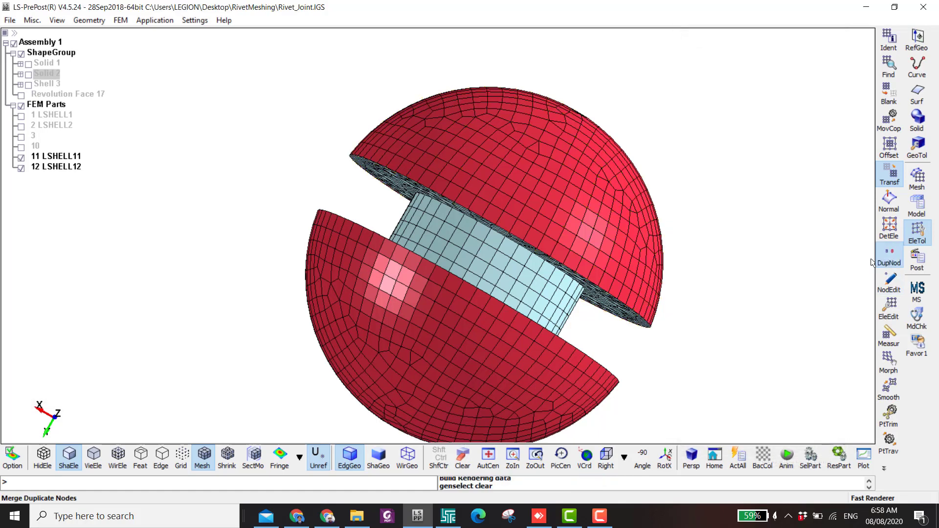
click(718, 117)
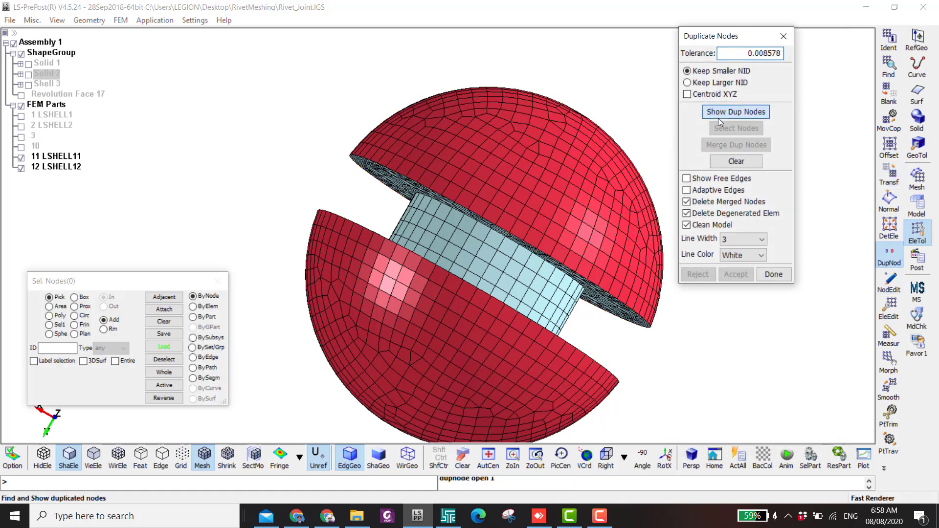
drag(605, 247, 371, 175)
click(736, 145)
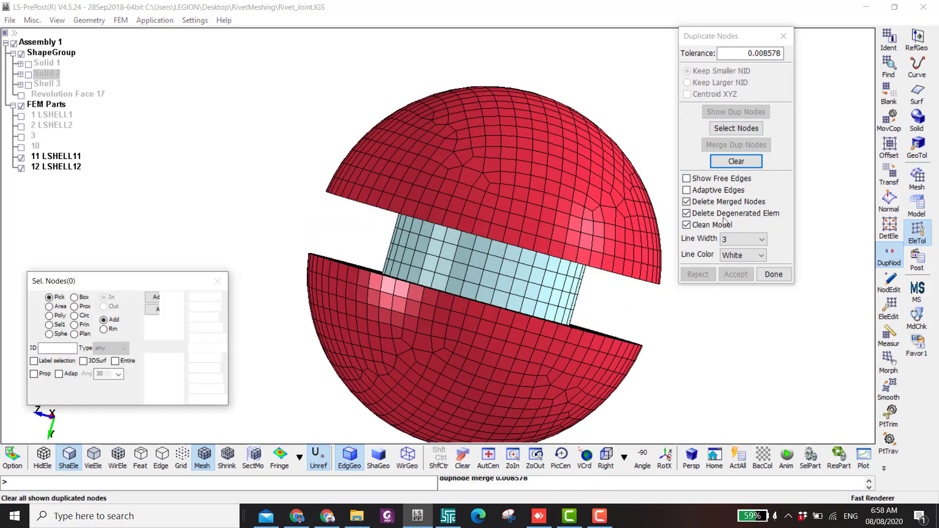
click(735, 269)
drag(601, 201, 492, 248)
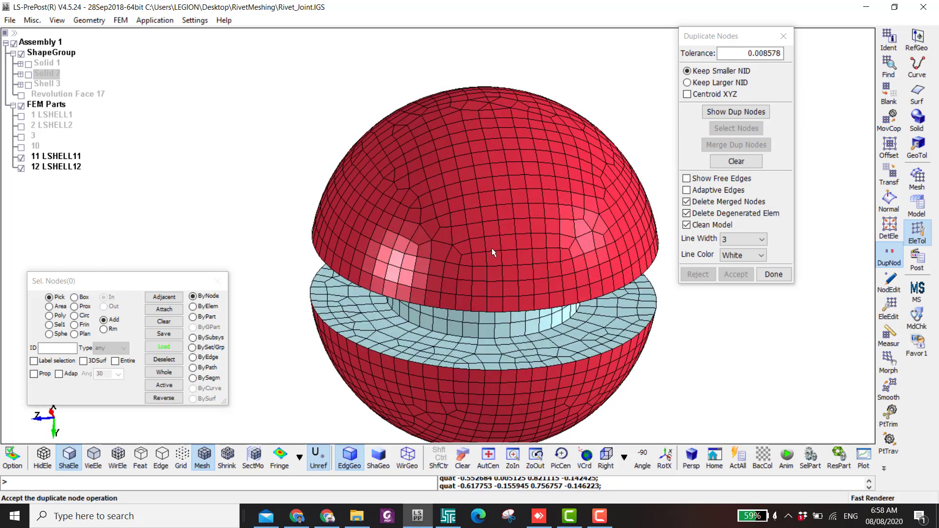
Toggle the visibility of LSHELL11 and LSHELL12 to inspect the dome meshes and the shank mesh separately
click(16, 158)
click(21, 157)
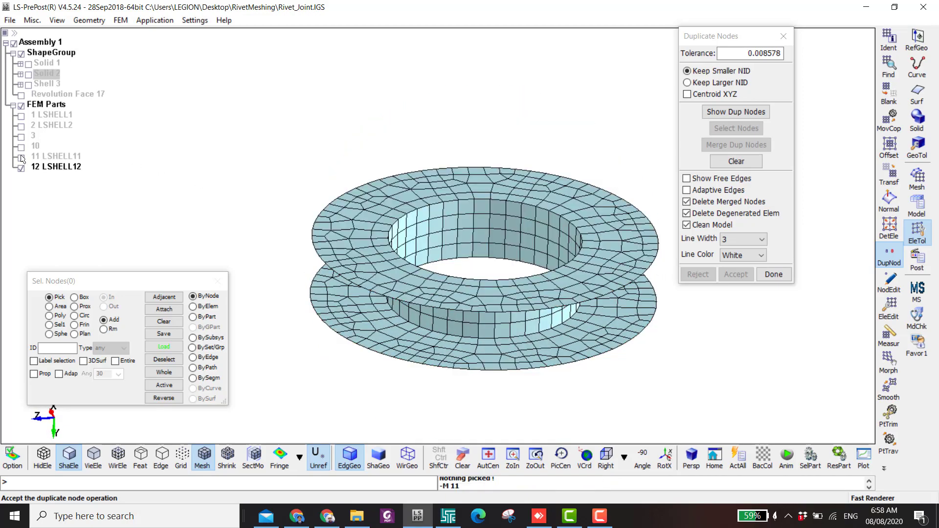
click(21, 159)
click(21, 168)
click(21, 168)
click(21, 168)
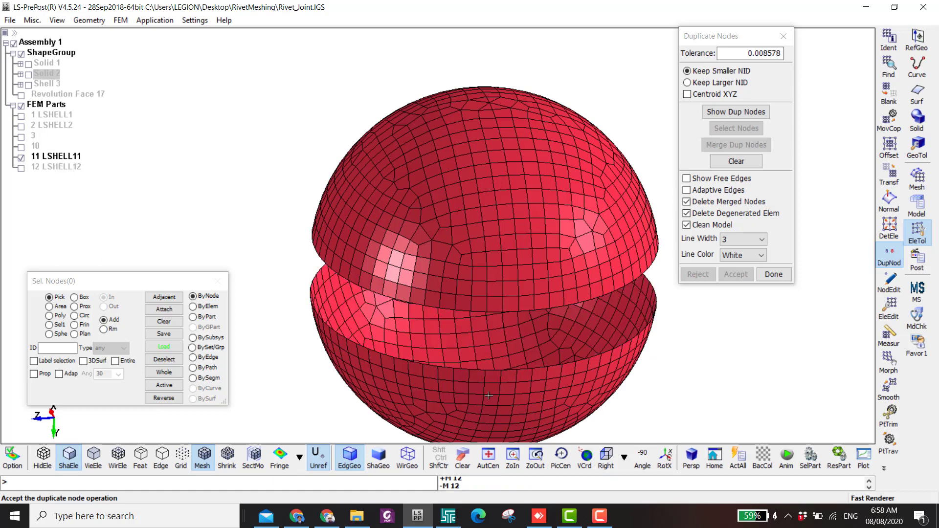
click(21, 168)
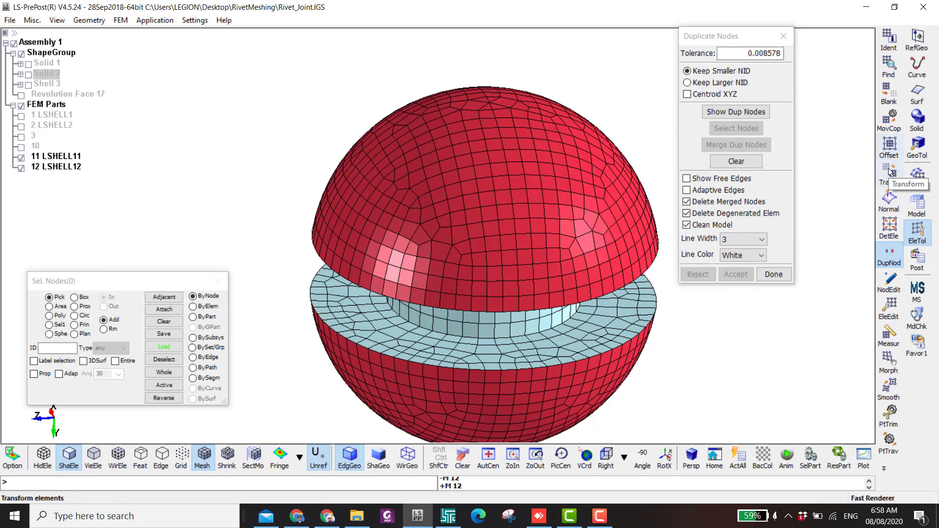
Move all elements of the dome and shank meshes into part 12 LSHELL12, and accept the move
click(890, 128)
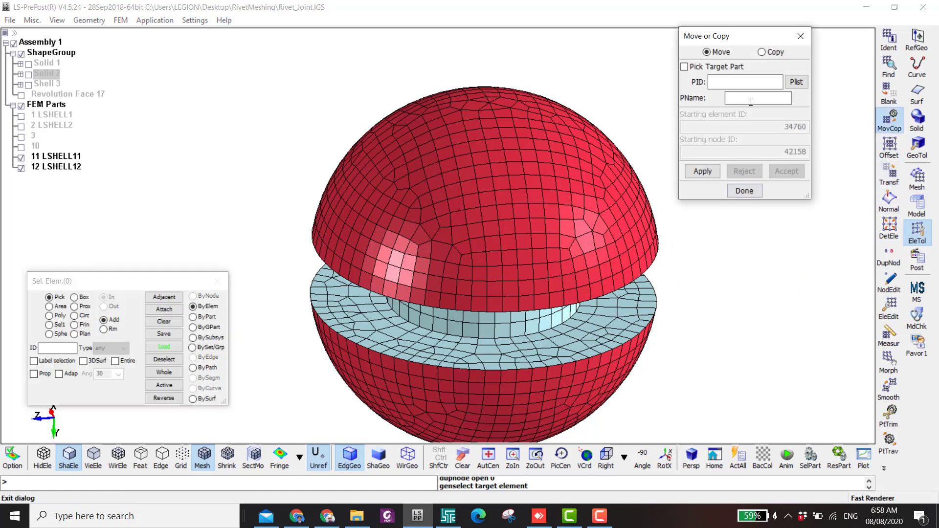
click(797, 82)
double_click(717, 396)
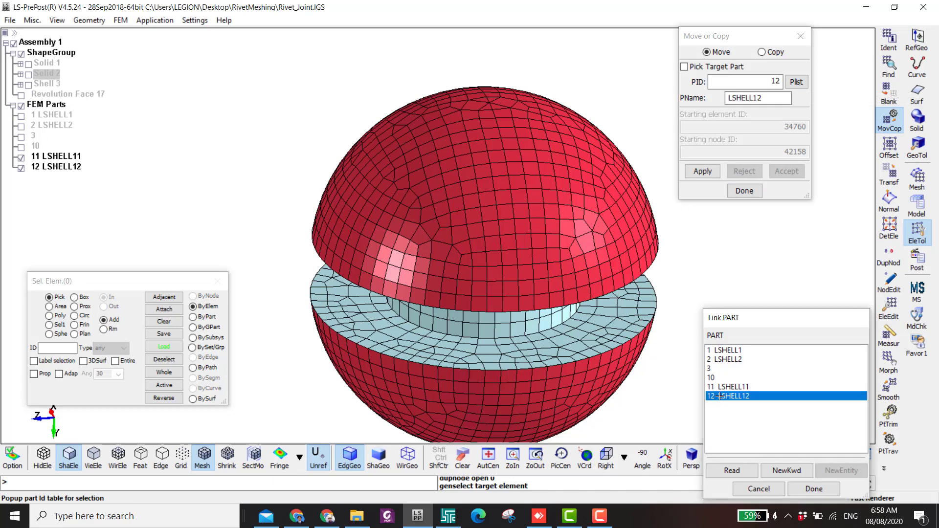
click(538, 225)
click(205, 316)
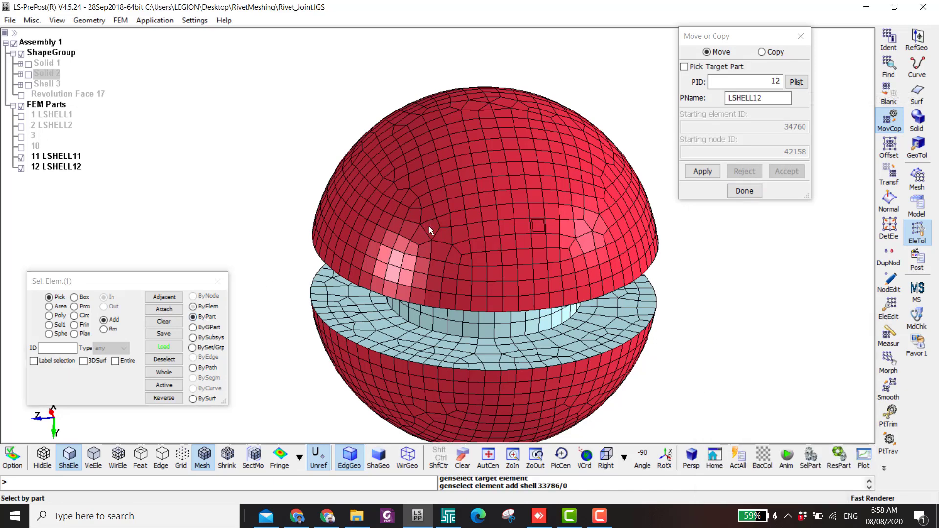
click(435, 279)
click(454, 323)
click(712, 177)
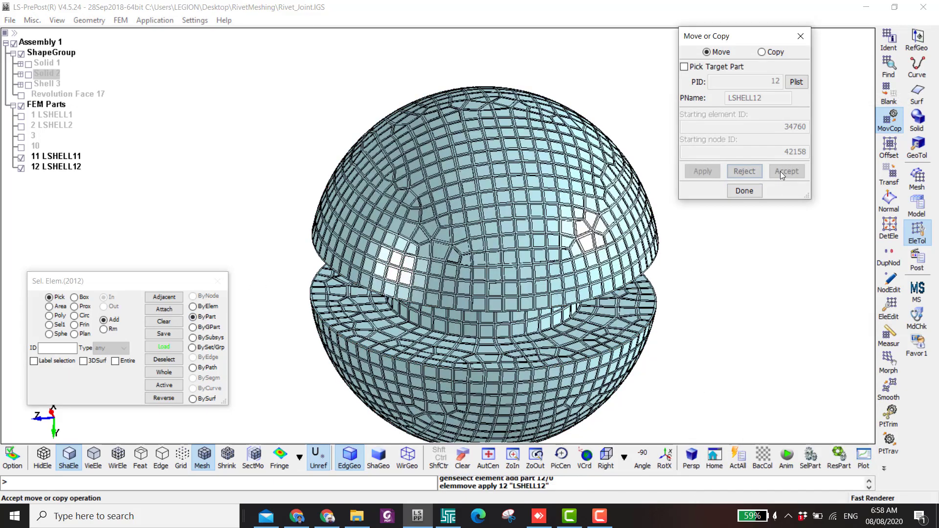
click(786, 171)
Generate a tetrahedral solid mesh from skin part 12 using Method 1, and accept it
click(918, 185)
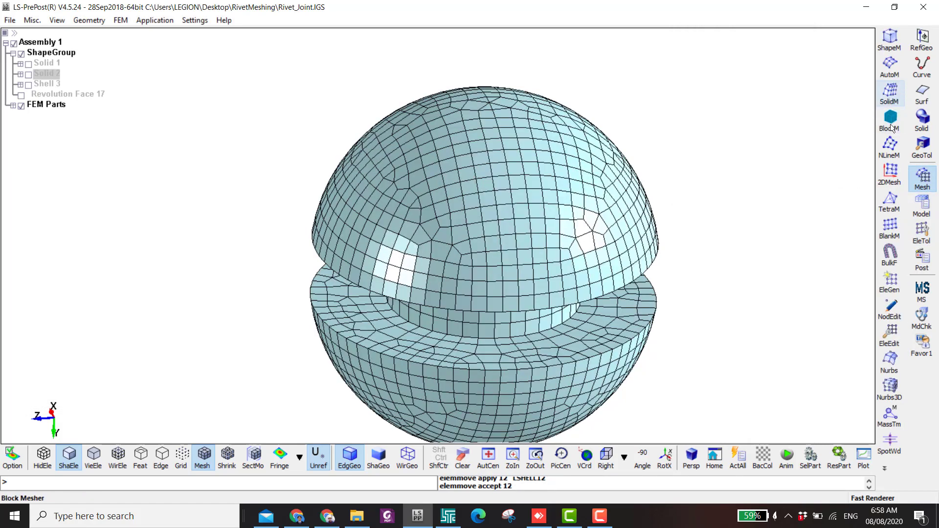
click(889, 201)
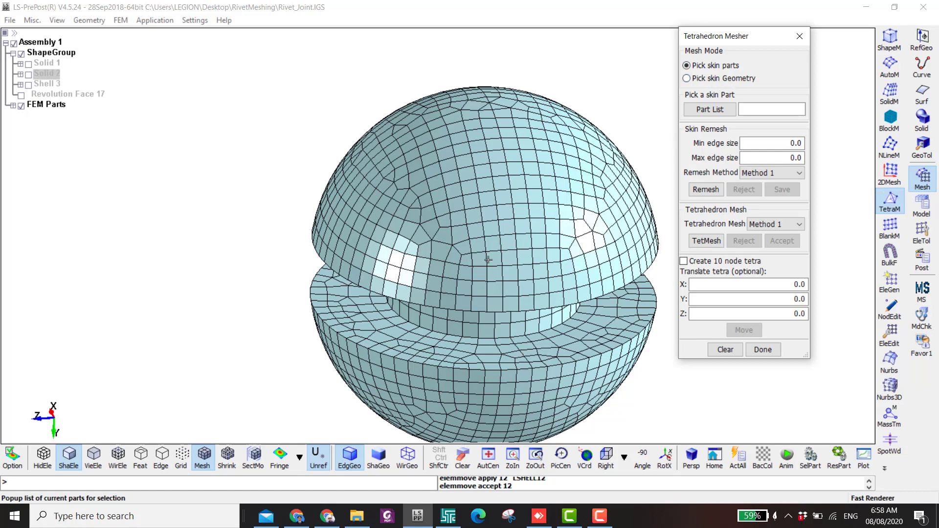
drag(488, 260, 592, 194)
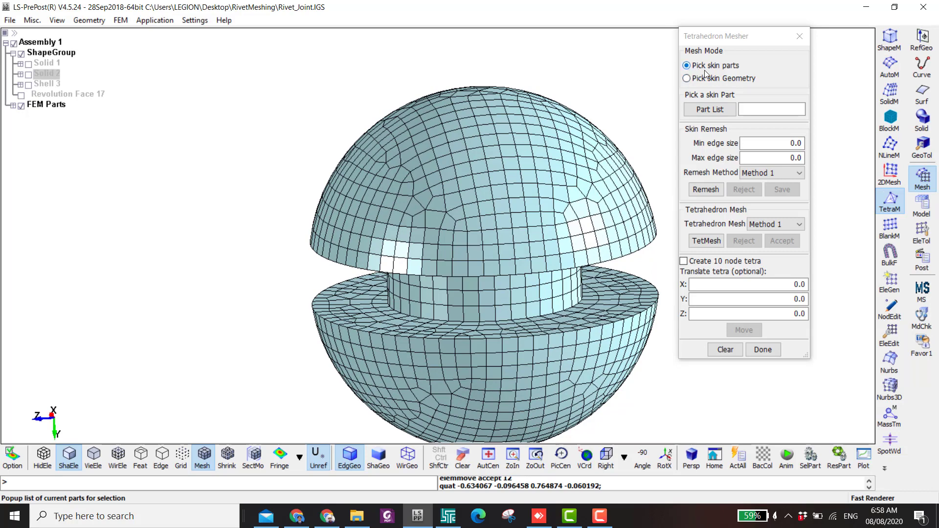
click(484, 236)
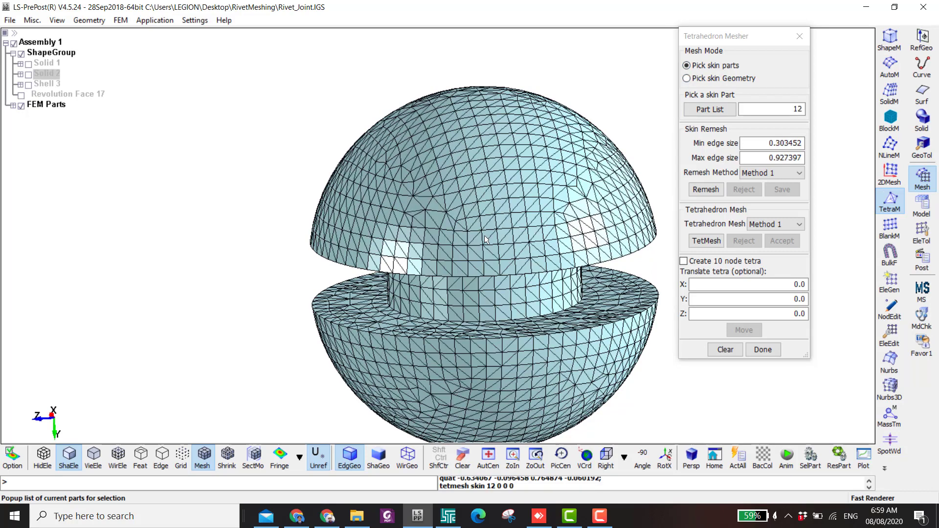
click(701, 238)
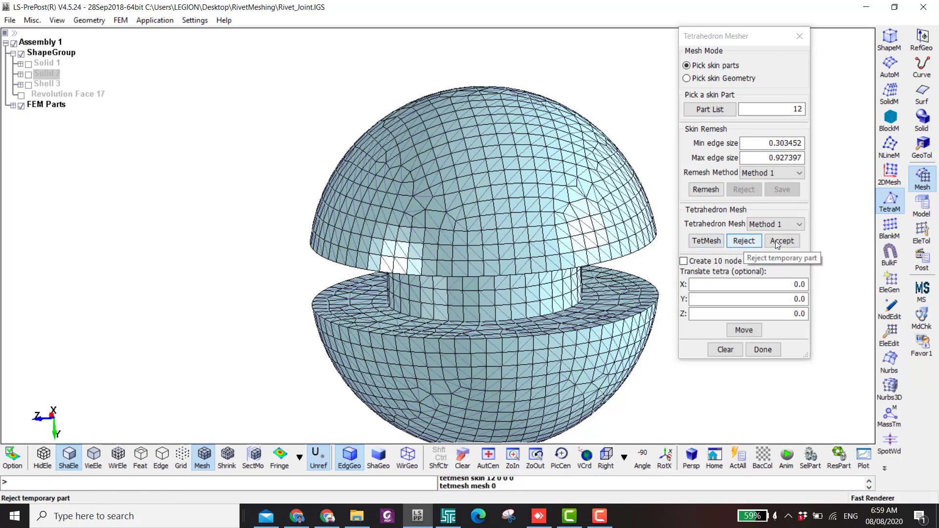
click(782, 241)
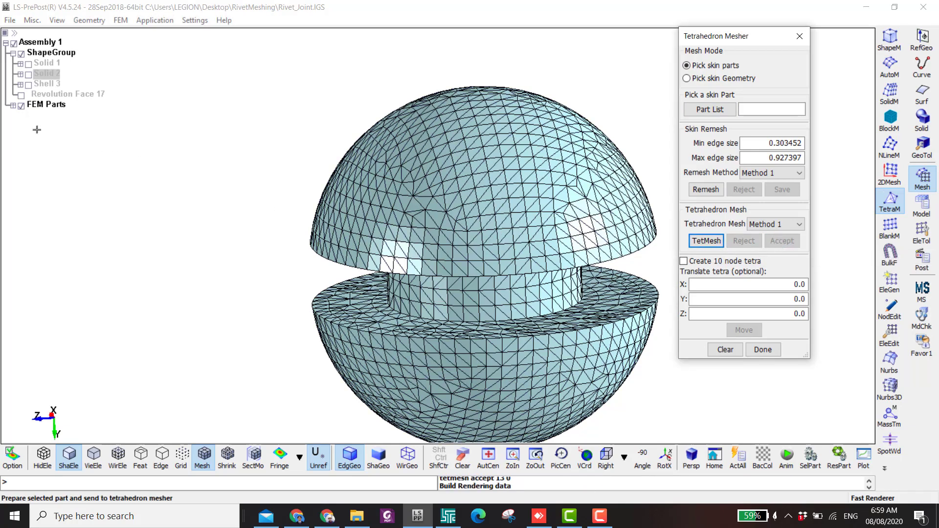
Expand the FEM parts and hide the shell parts LSHELL12, LSHELL2 and LSHELL1
click(13, 106)
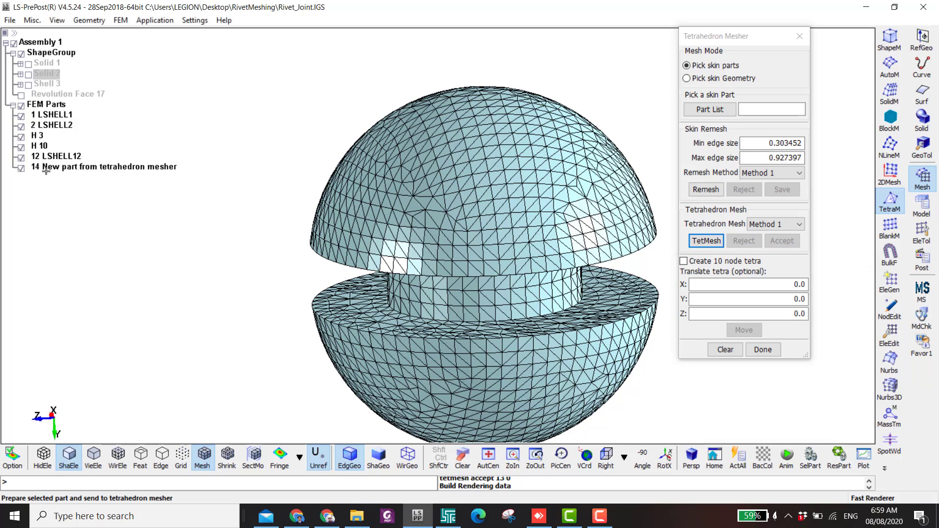
click(21, 157)
click(21, 127)
click(21, 117)
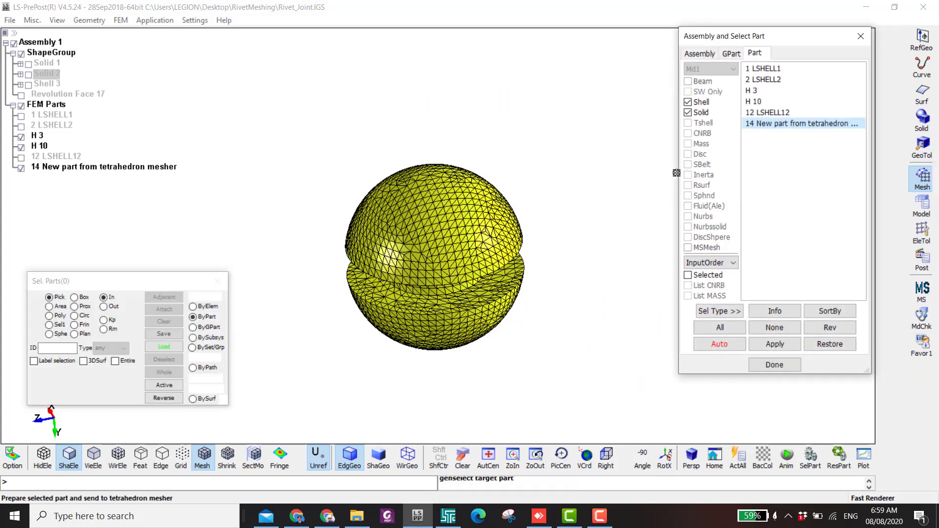
Exclude shells from the part selection and display solid parts 3, 10 and 14 together to view the assembled joint
click(688, 102)
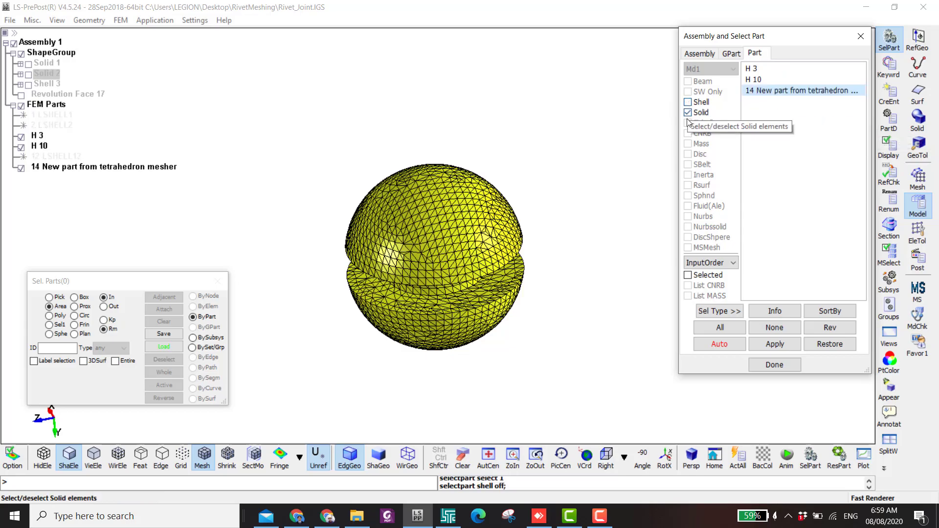
shift+click(757, 69)
drag(562, 127, 408, 331)
scroll(426, 270, up, 3)
scroll(407, 331, down, 3)
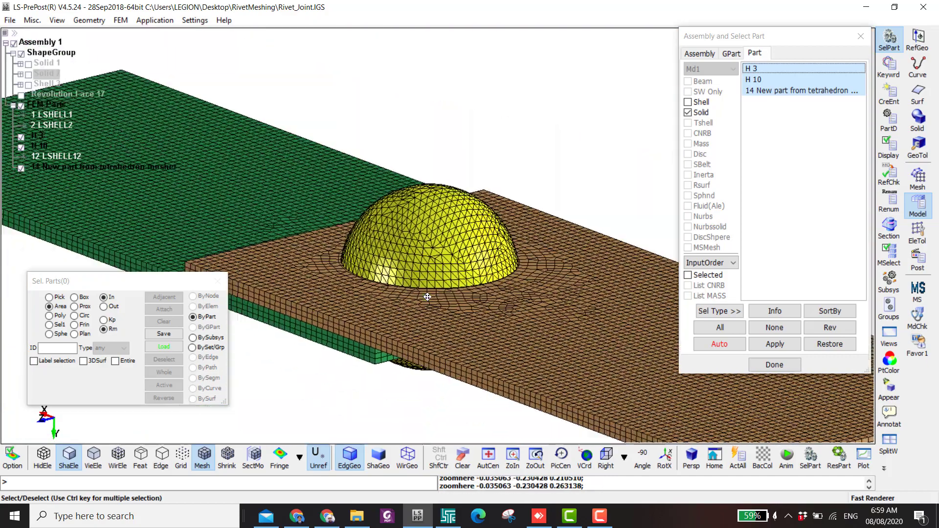
middle_drag(408, 330, 437, 297)
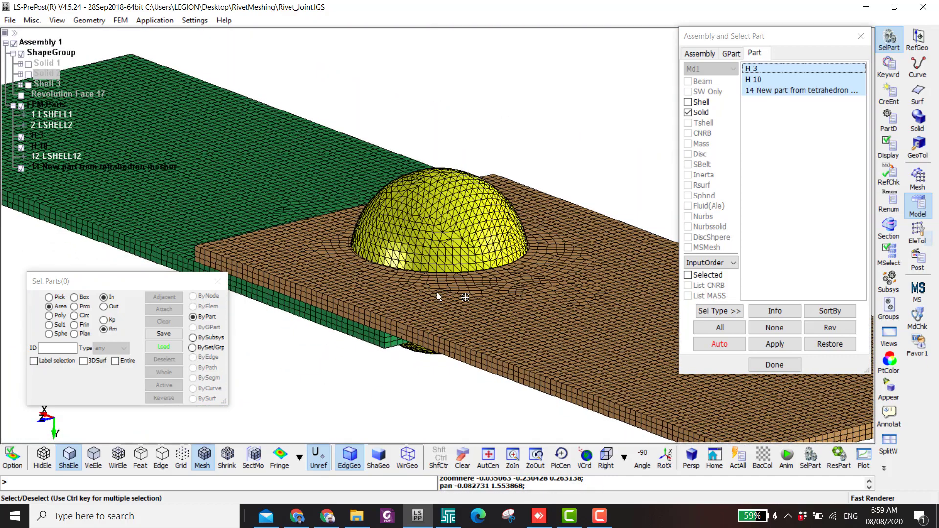